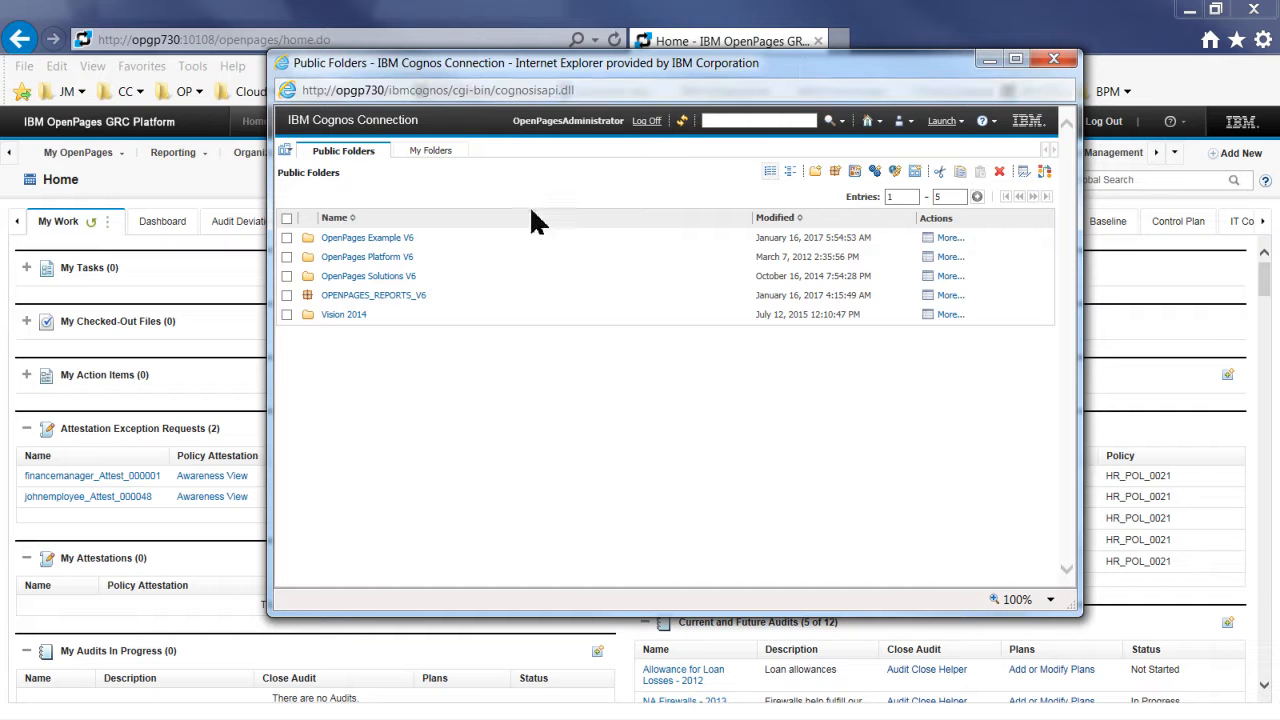
- Launch Event Studio from Cognos Connection with a new agent on the OPENPAGES_REPORTS_V6 package
left_click(946, 122)
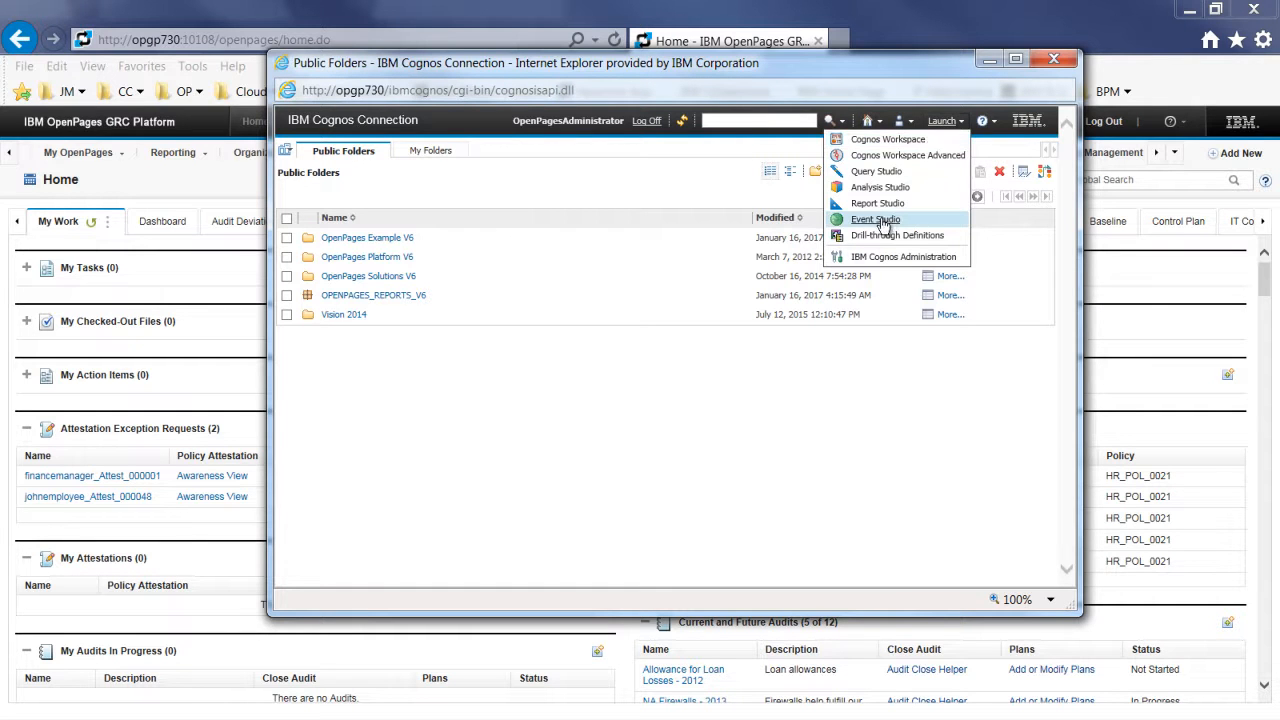
left_click(876, 220)
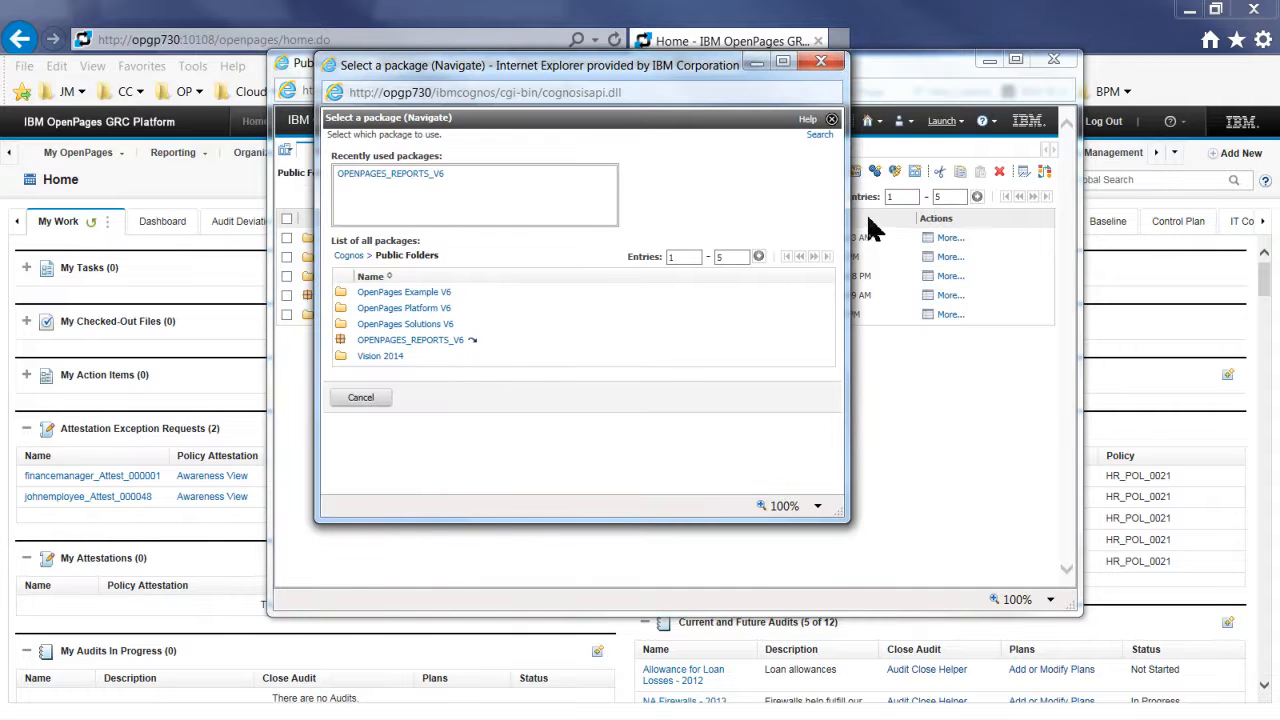
left_click(420, 175)
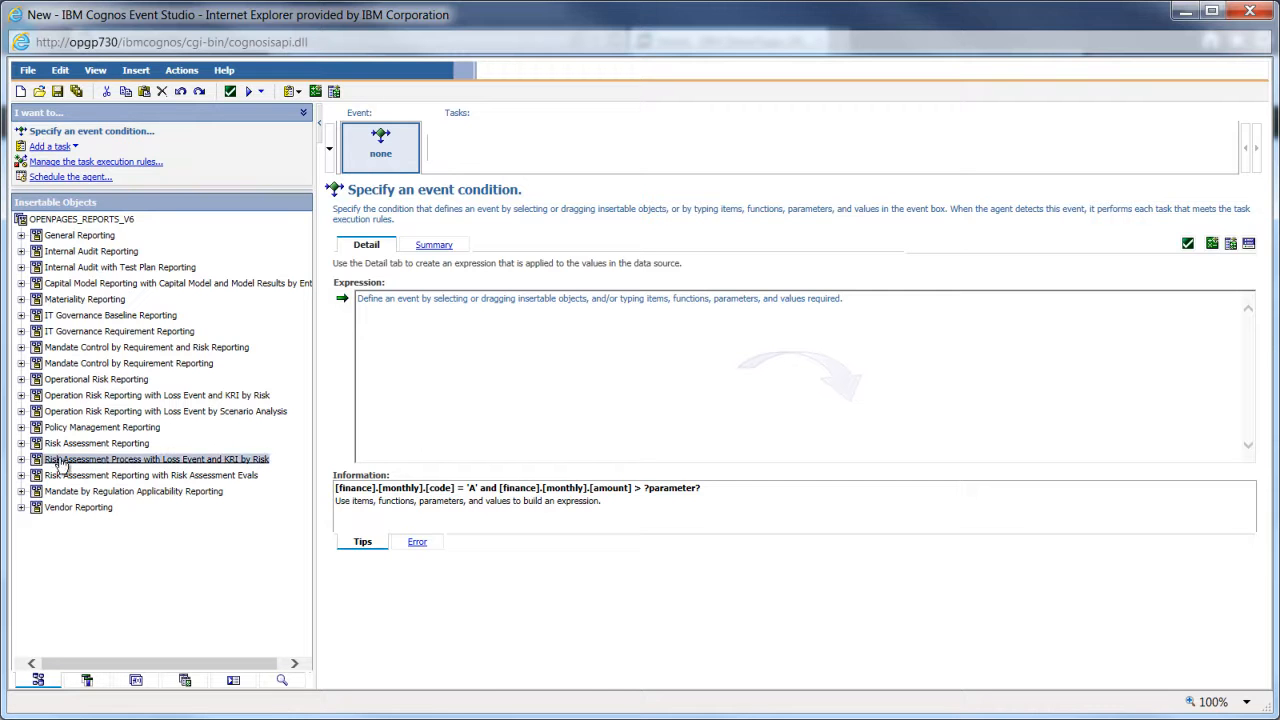
- Insert KRI Breach Status from KRI > Enumeration Fields > Breach Status into the condition, giving '[KRI Breach Status] ='
left_click(21, 460)
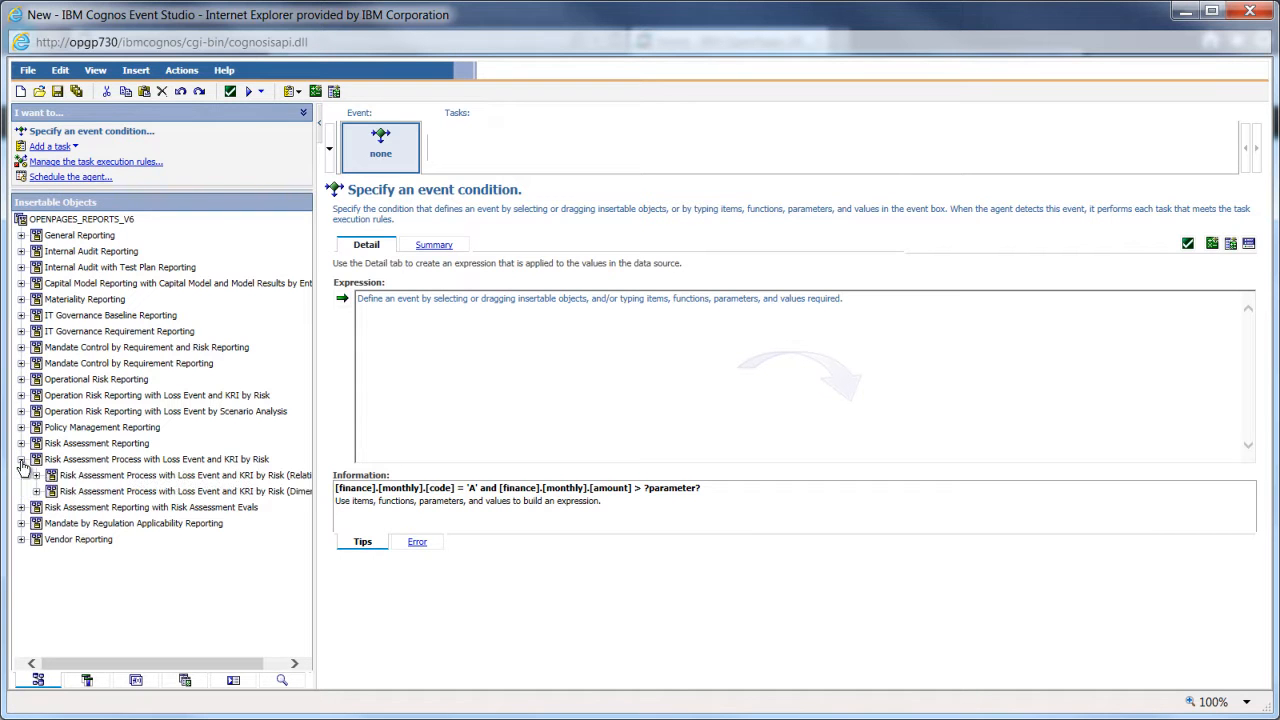
left_click(36, 475)
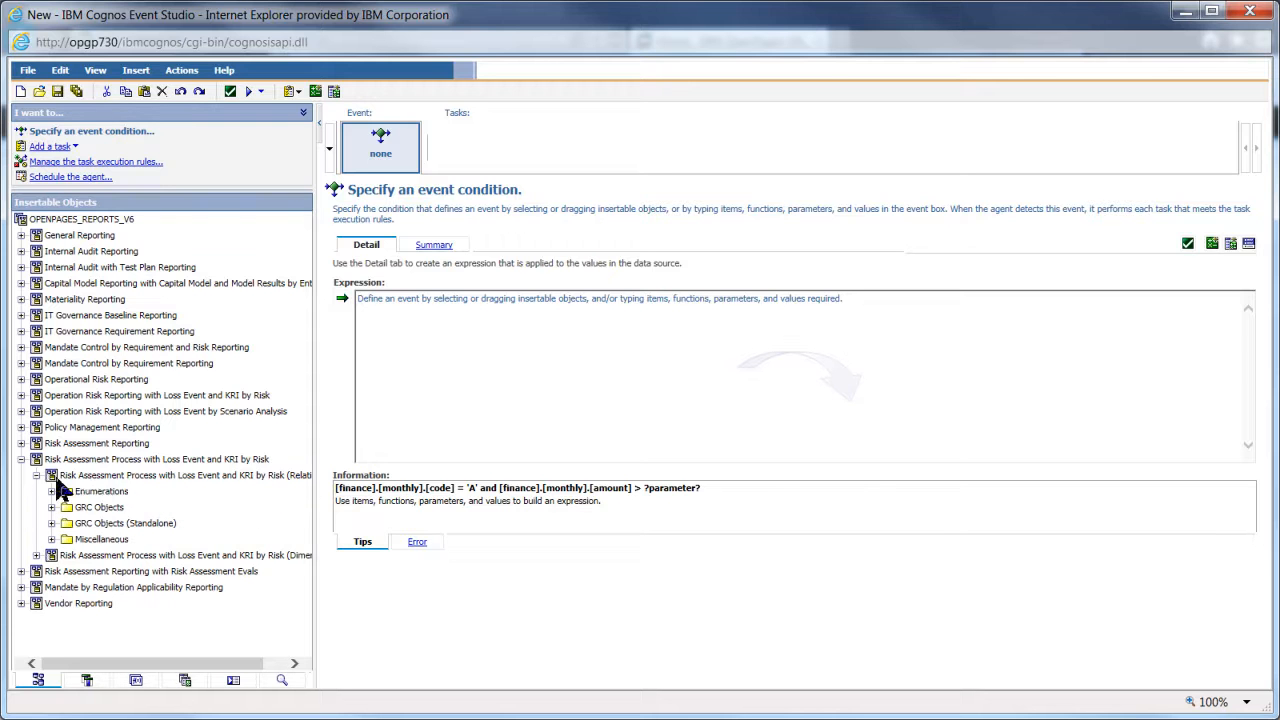
left_click(145, 462)
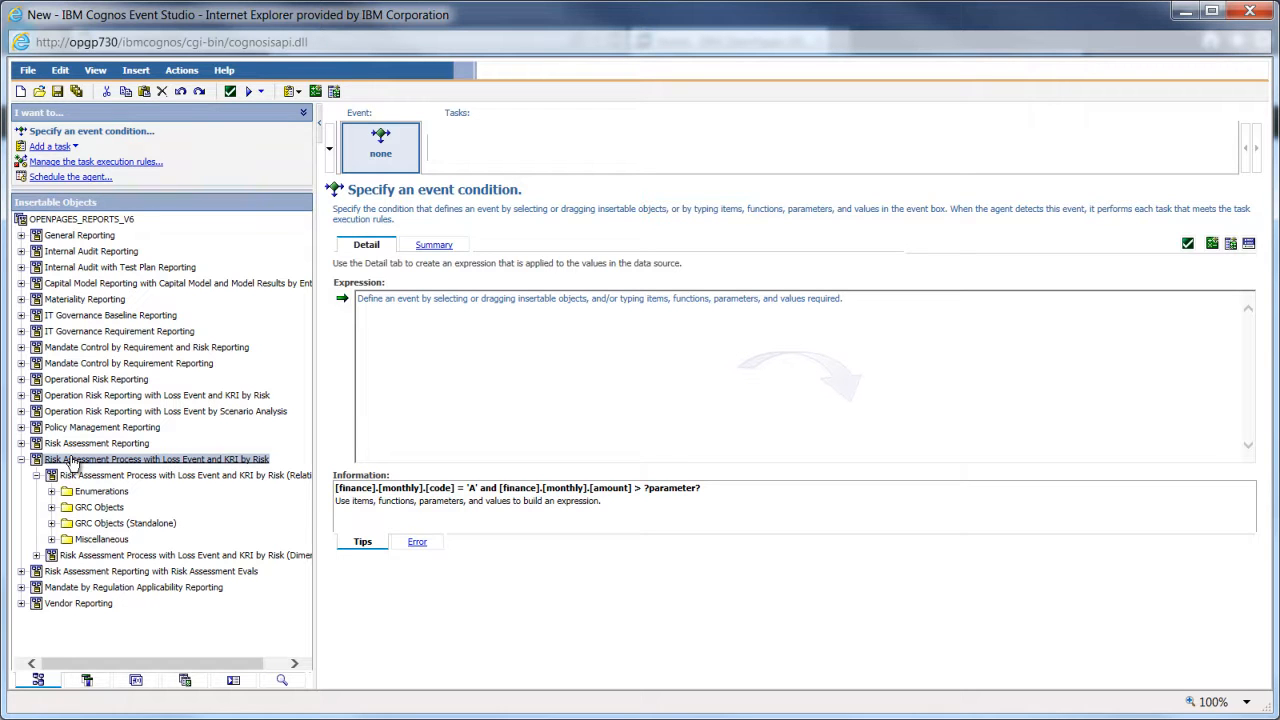
left_click(51, 507)
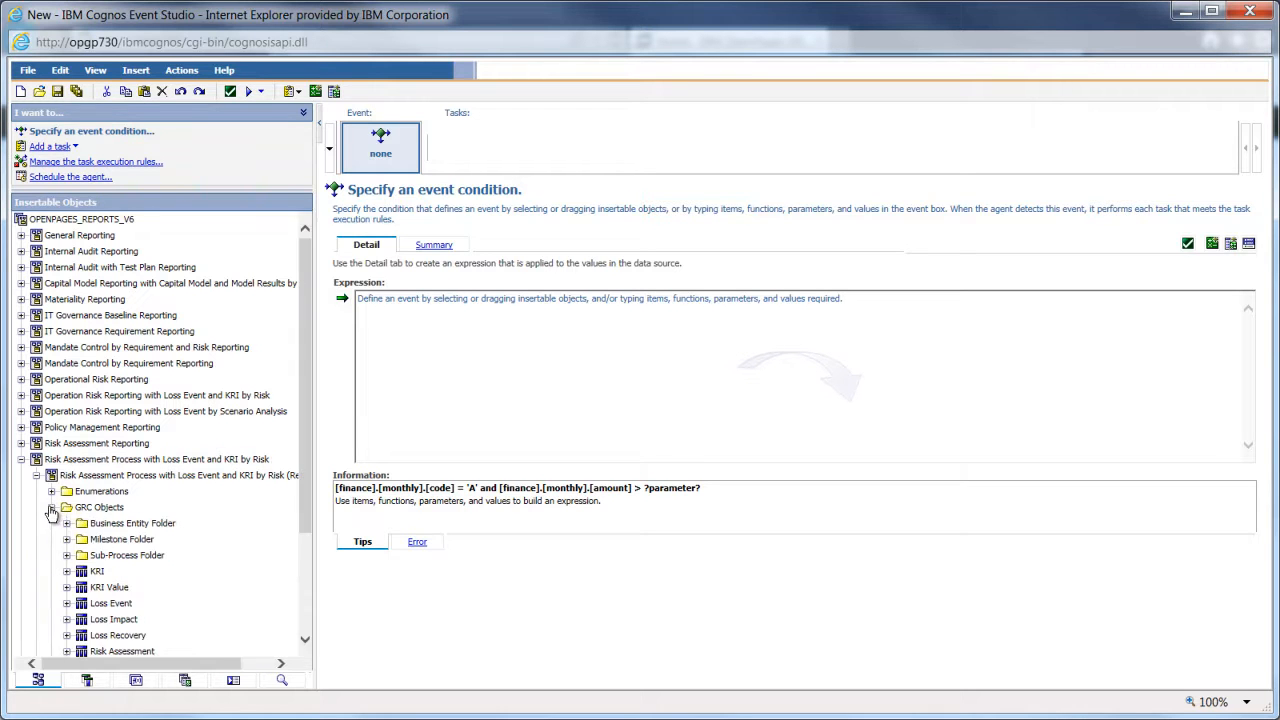
left_click_drag(306, 438, 308, 507)
left_click(100, 549)
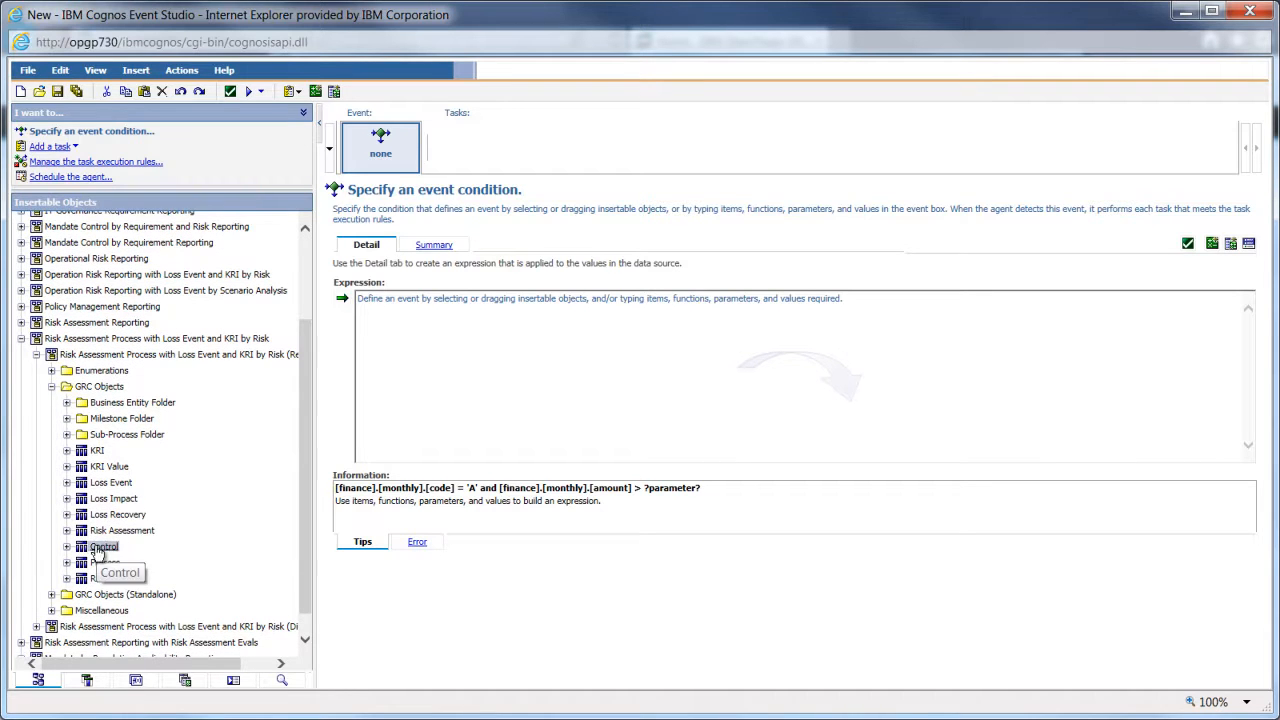
left_click(66, 451)
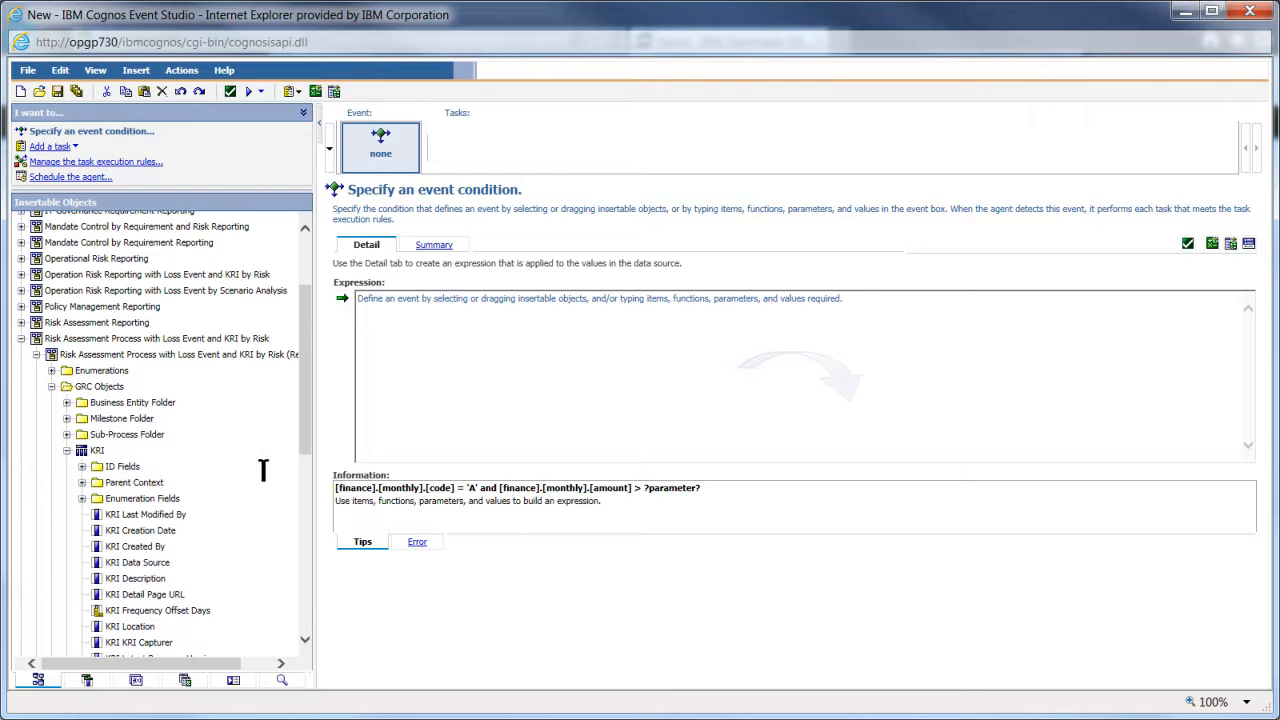
left_click_drag(309, 425, 309, 500)
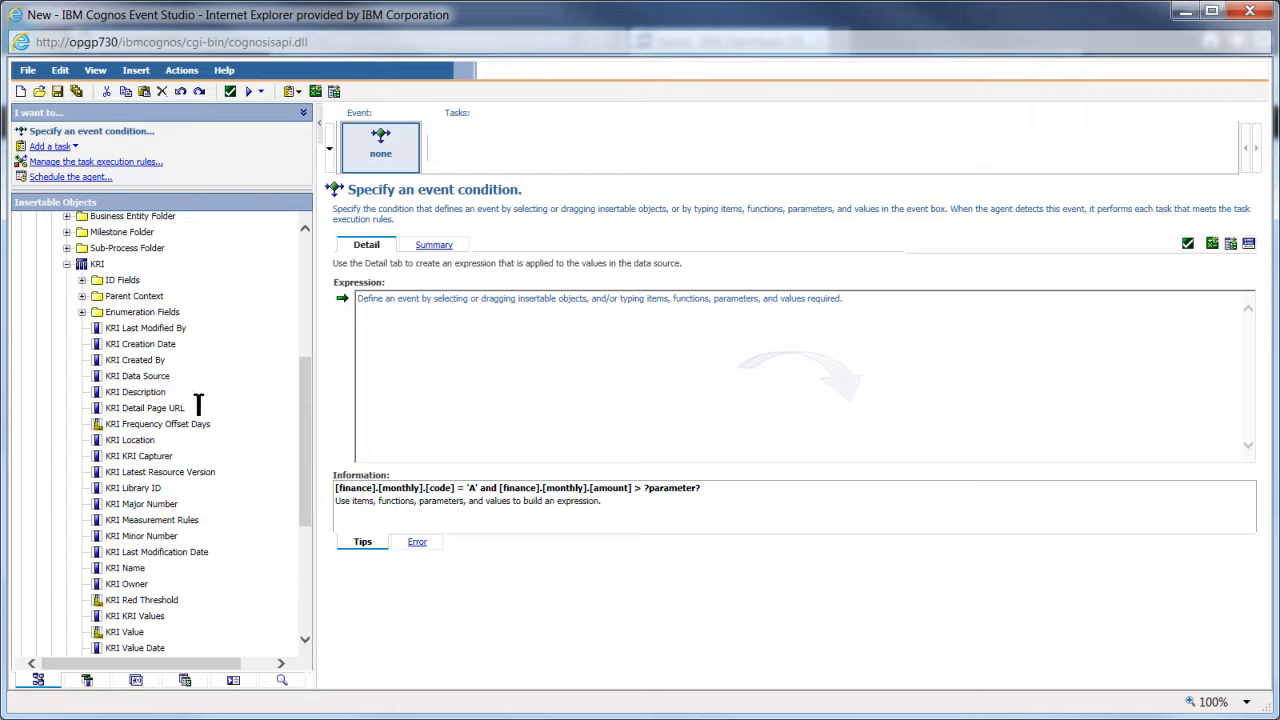
left_click(82, 312)
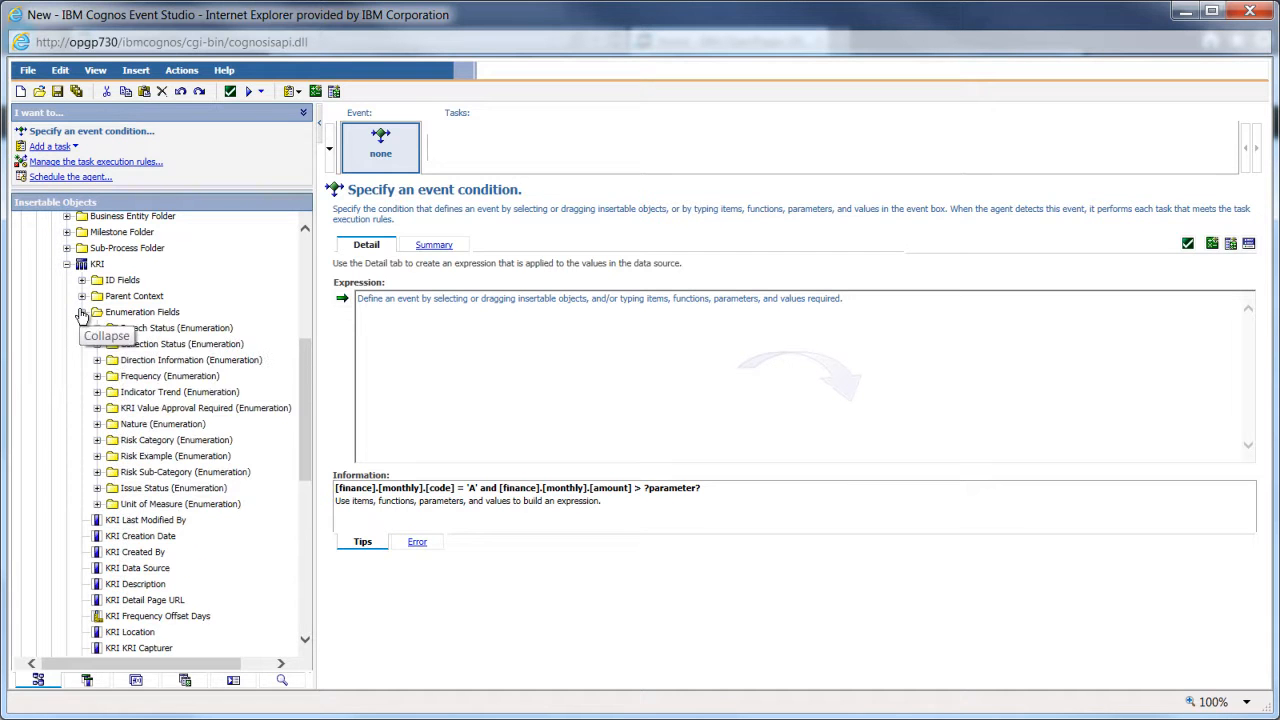
left_click(98, 331)
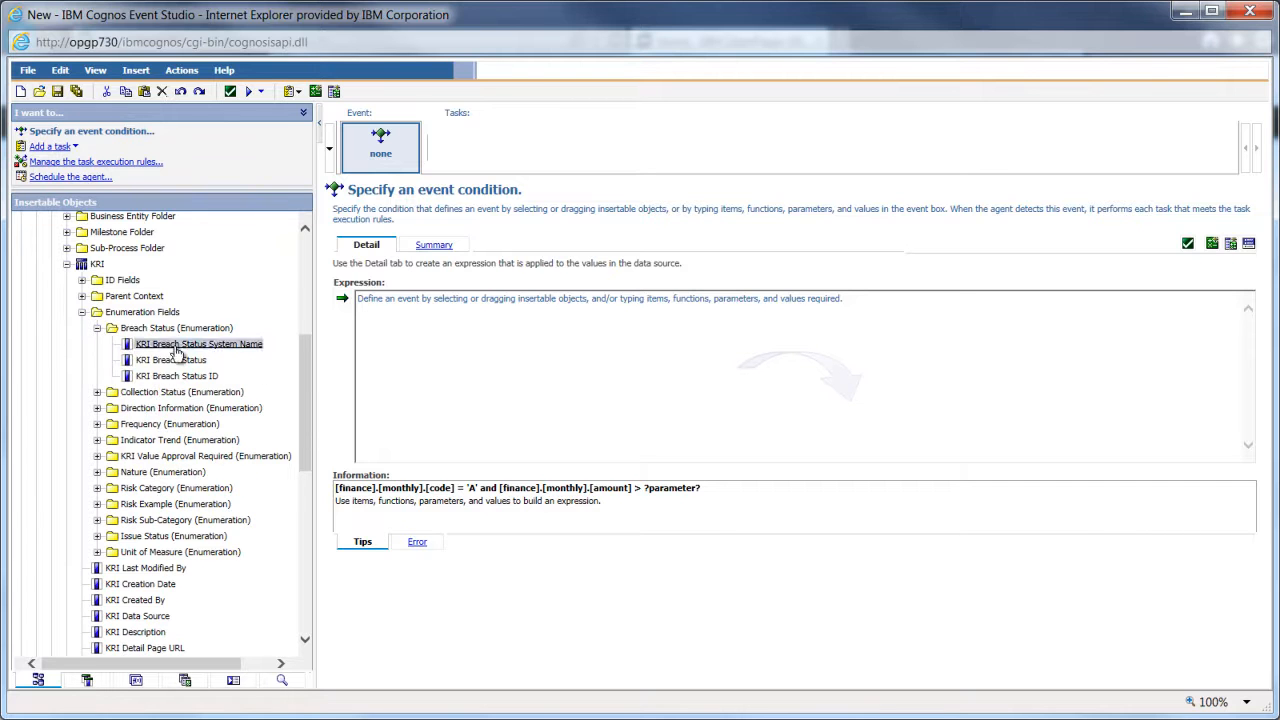
left_click(175, 360)
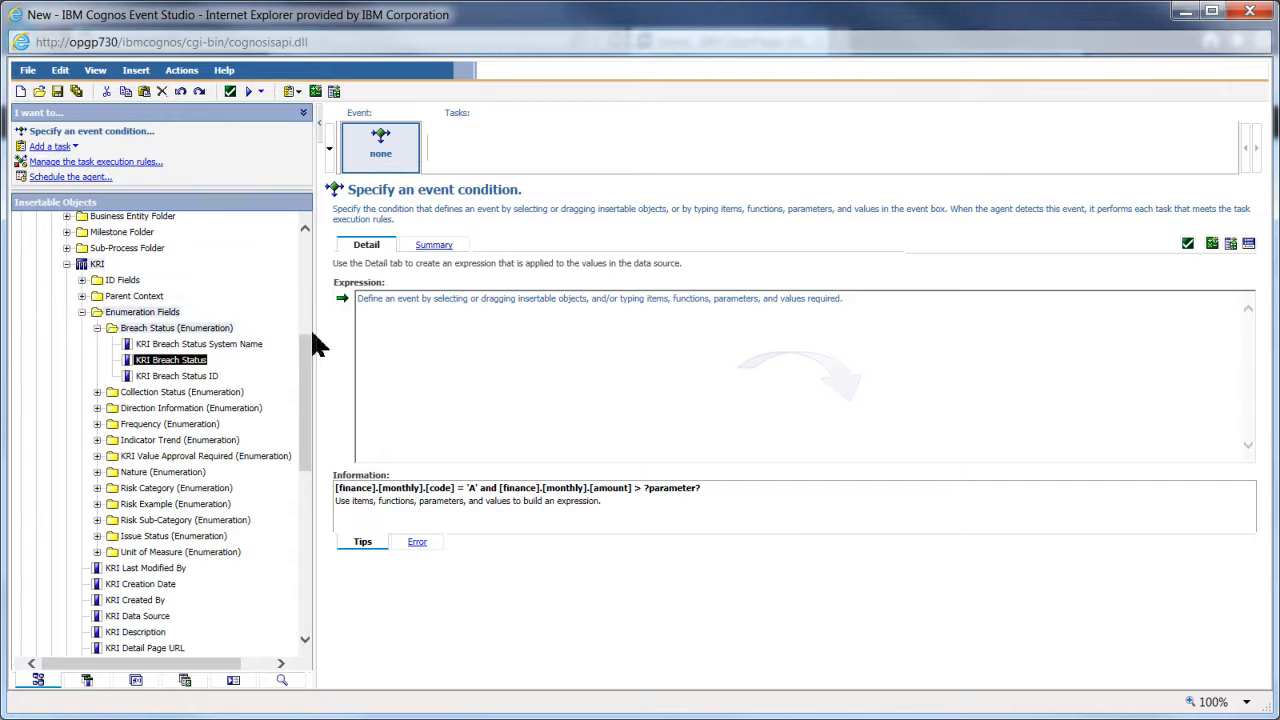
left_click(342, 300)
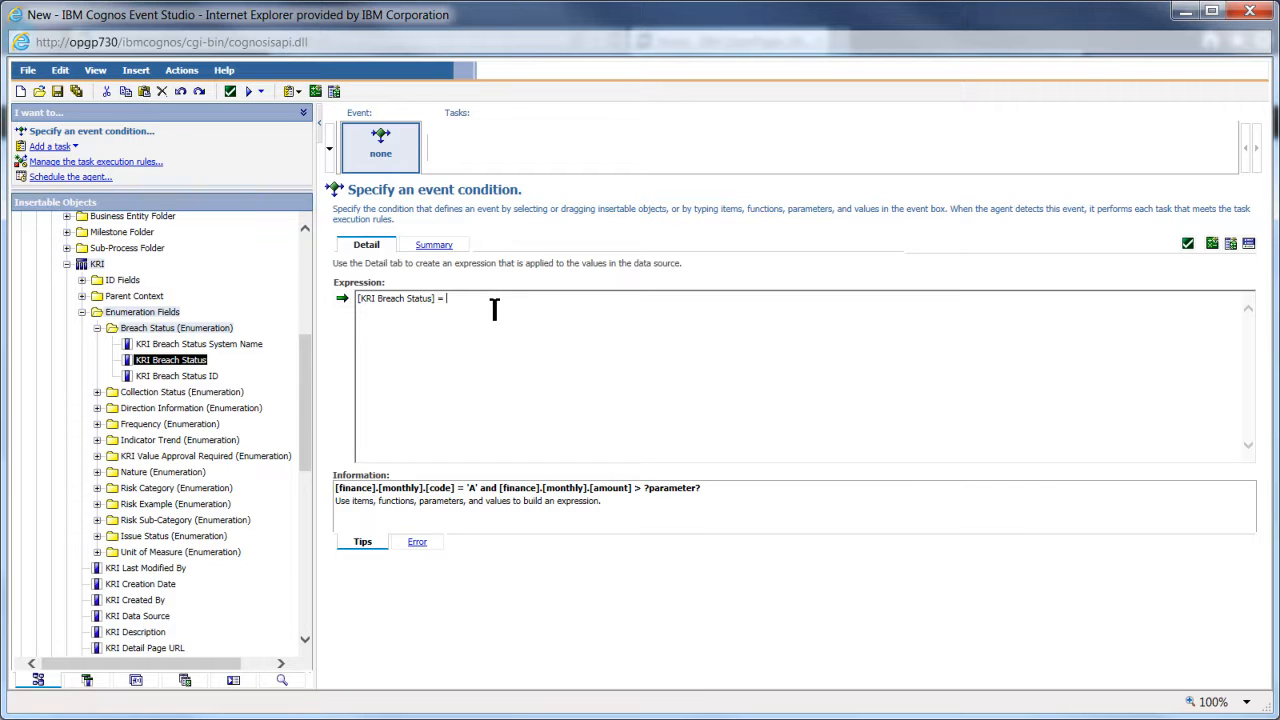
- Choose Red as the comparison value so the condition reads [KRI Breach Status] = ('Red')
left_click(1249, 249)
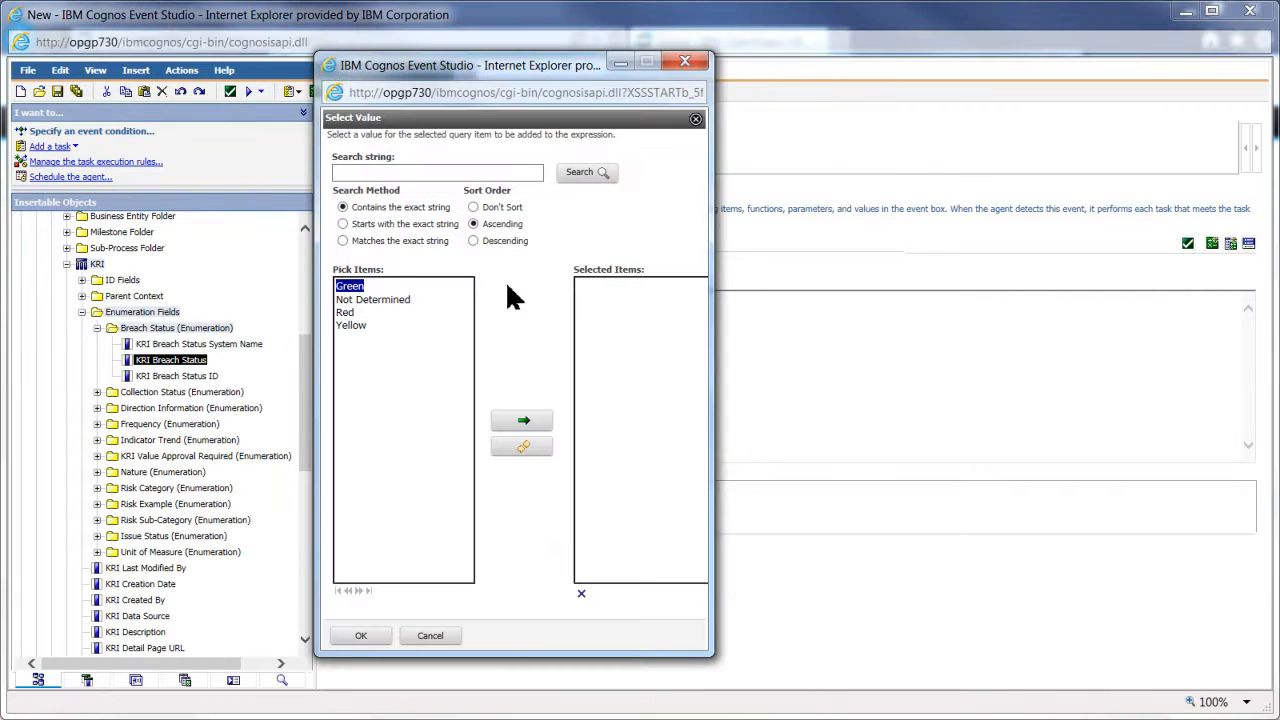
left_click(350, 314)
left_click(537, 427)
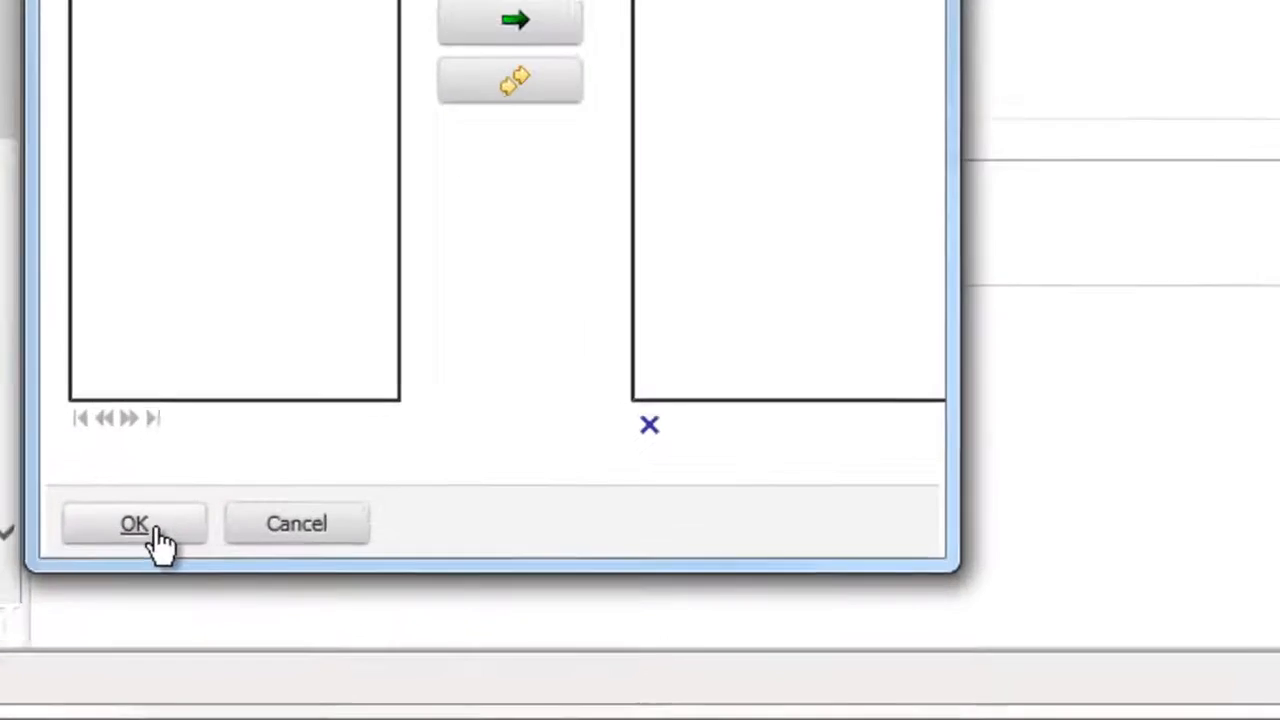
left_click(133, 518)
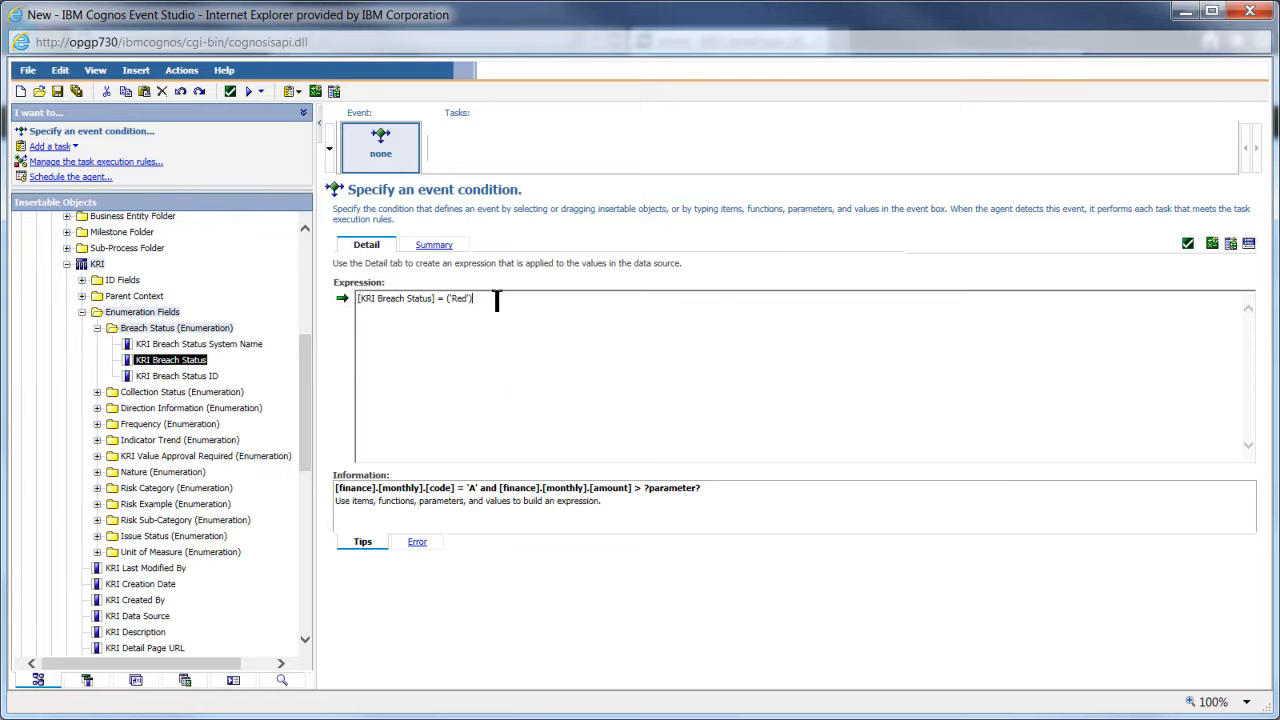
- Add the Risk Owner field after ('Red') in the condition and type 'is not'
left_click(67, 265)
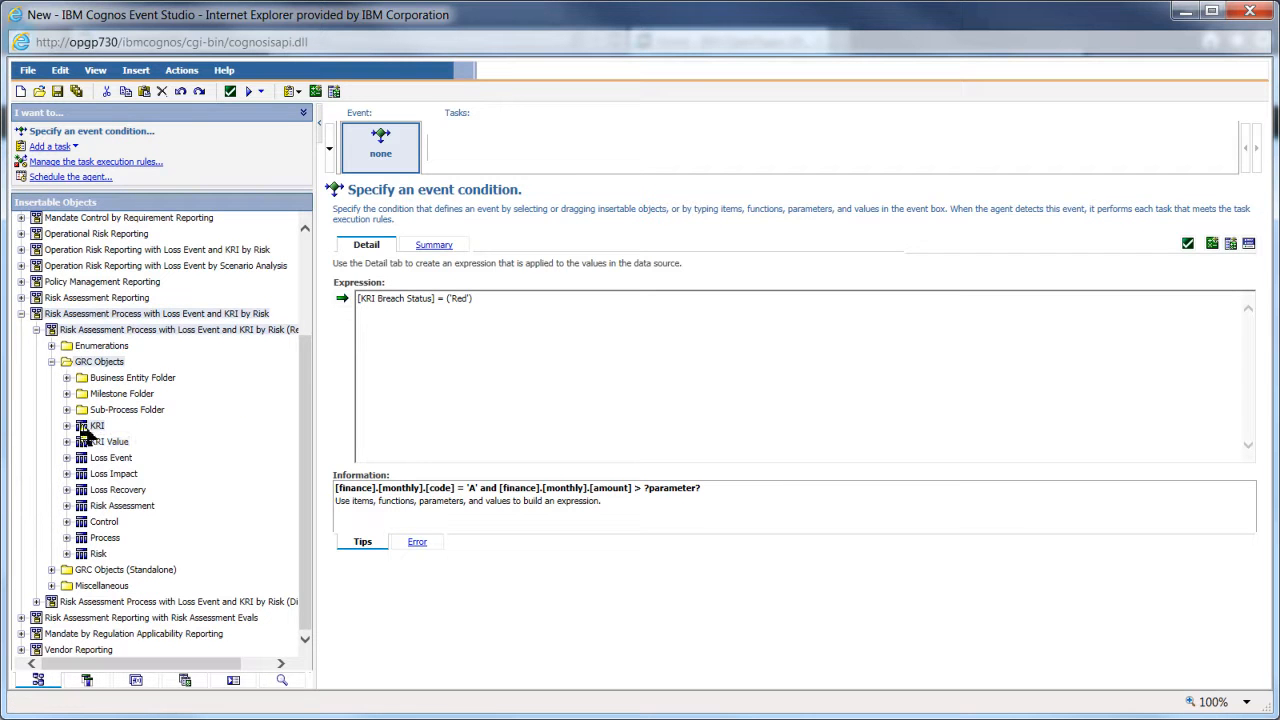
left_click(67, 553)
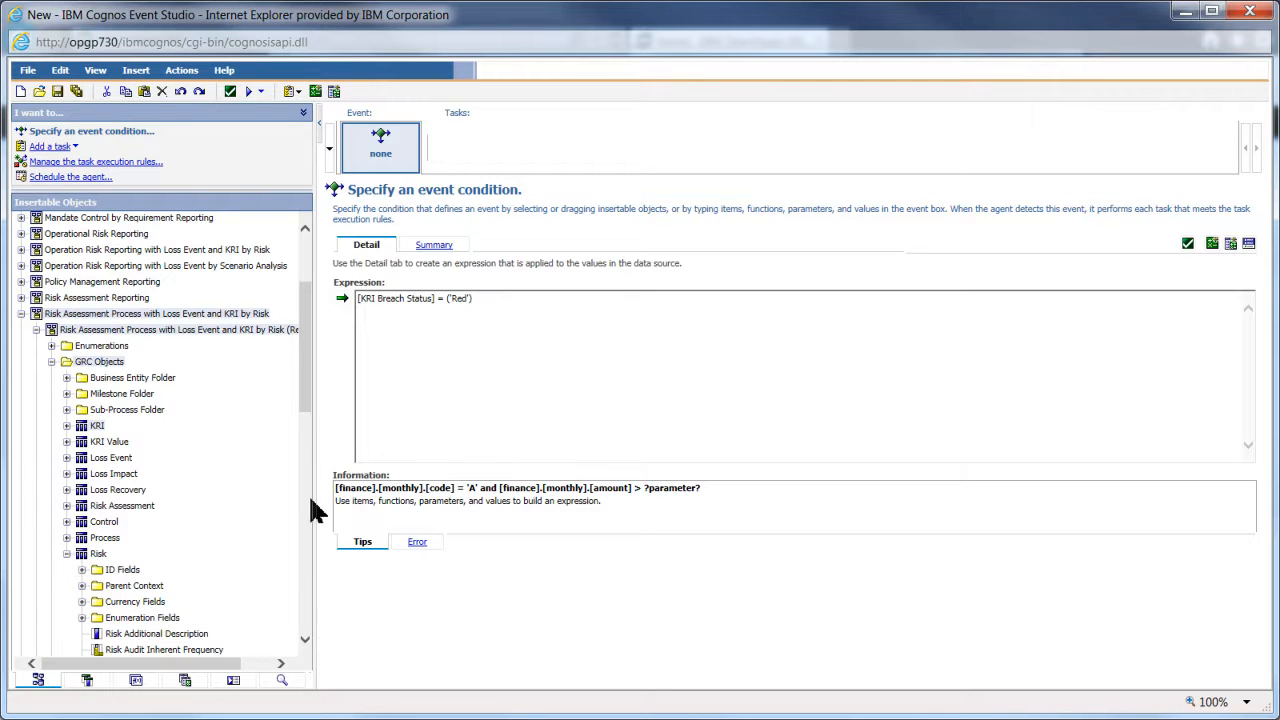
left_click_drag(309, 378, 313, 429)
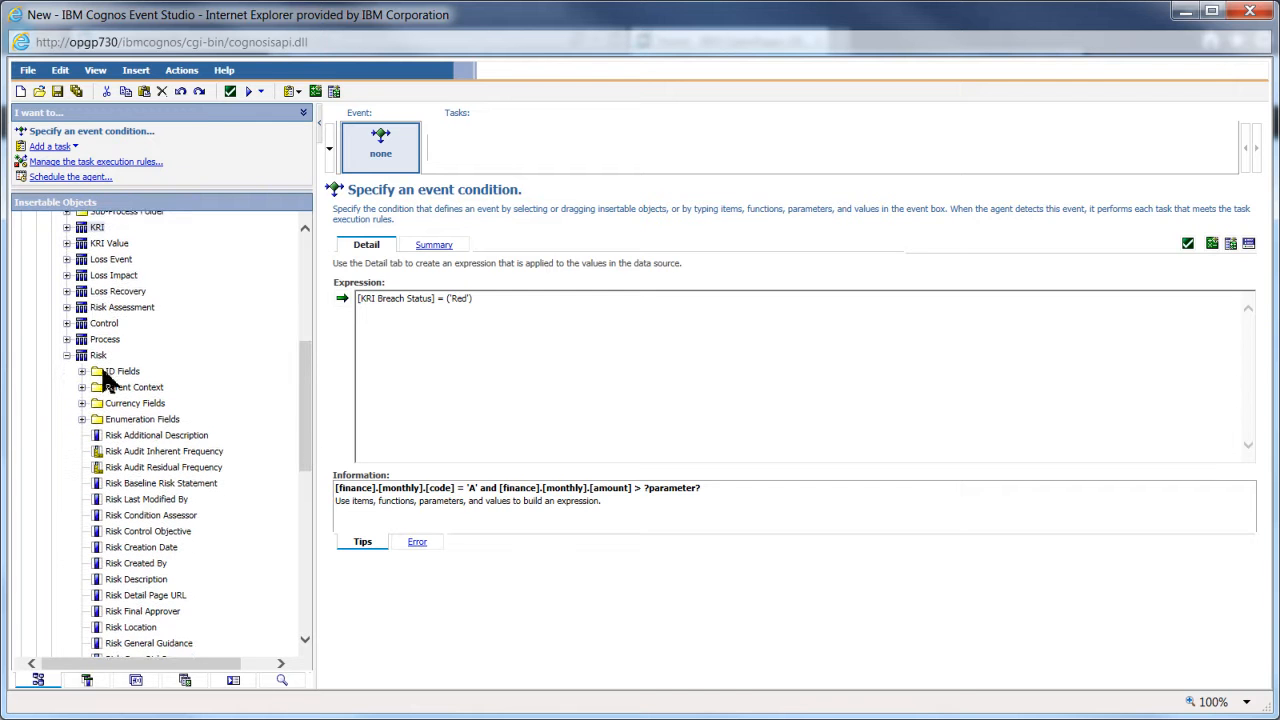
left_click_drag(310, 452, 308, 556)
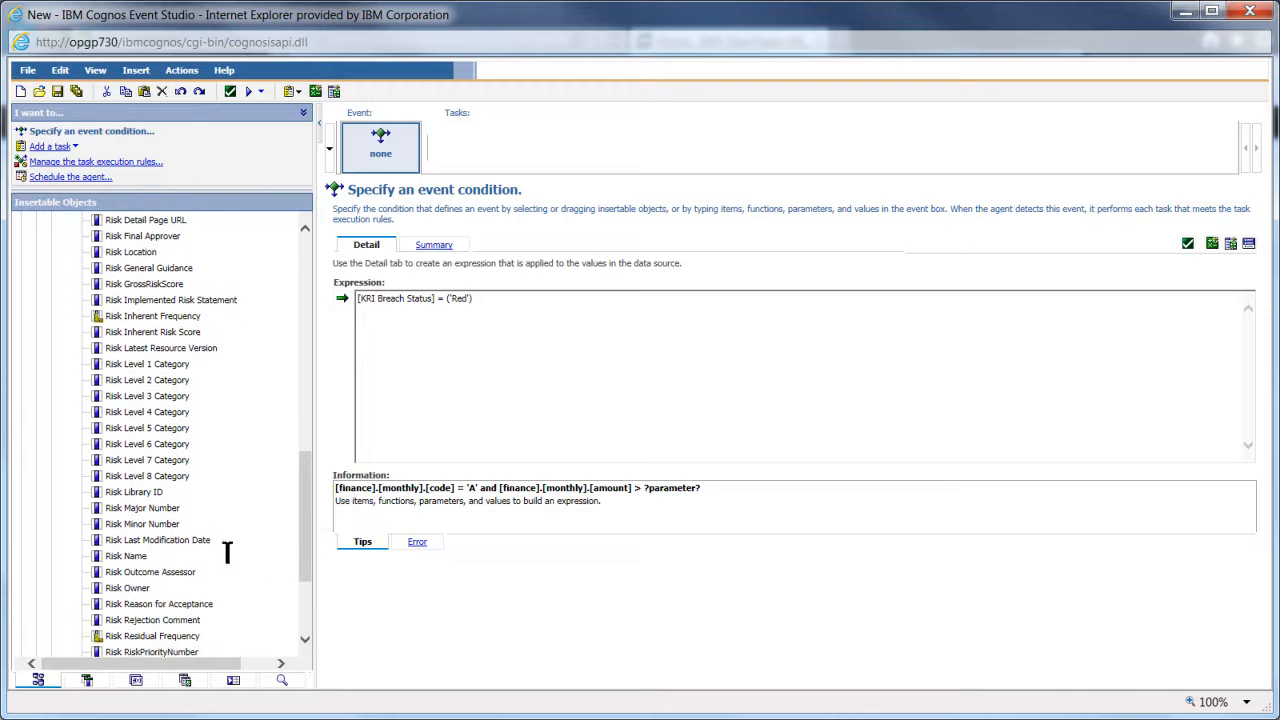
left_click(523, 297)
left_click(130, 589)
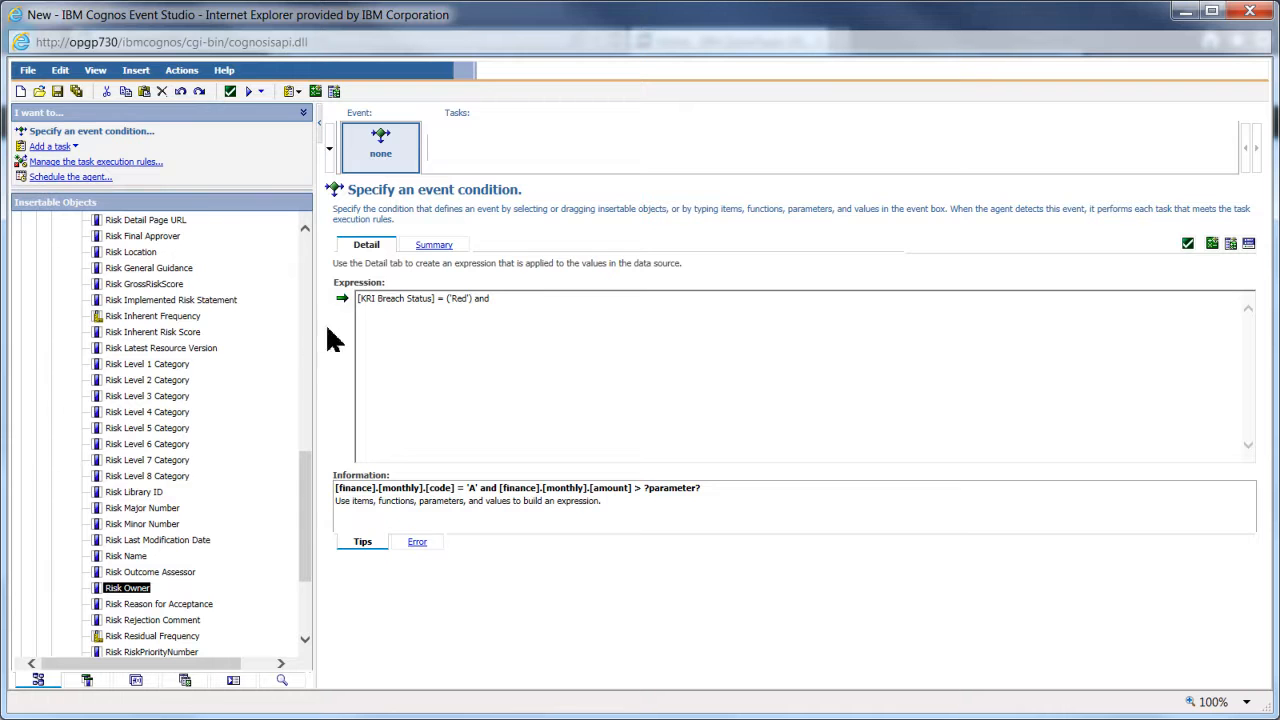
left_click(342, 299)
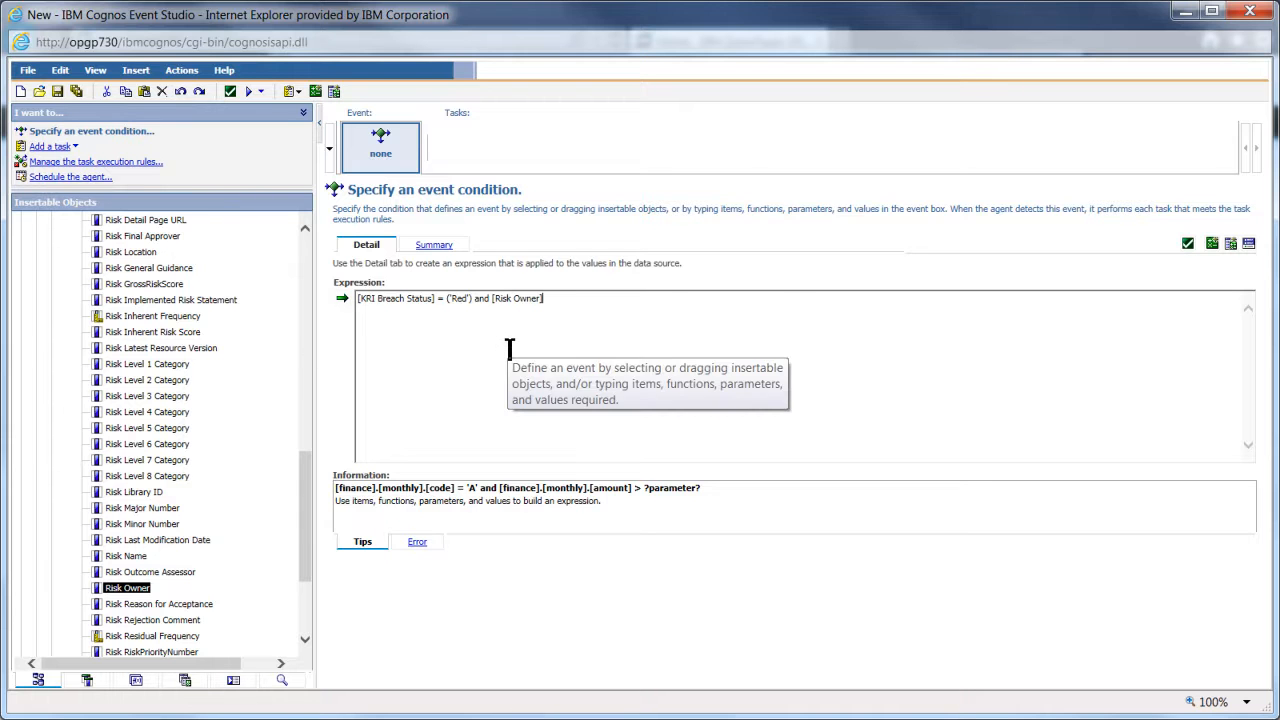
type("is not null")
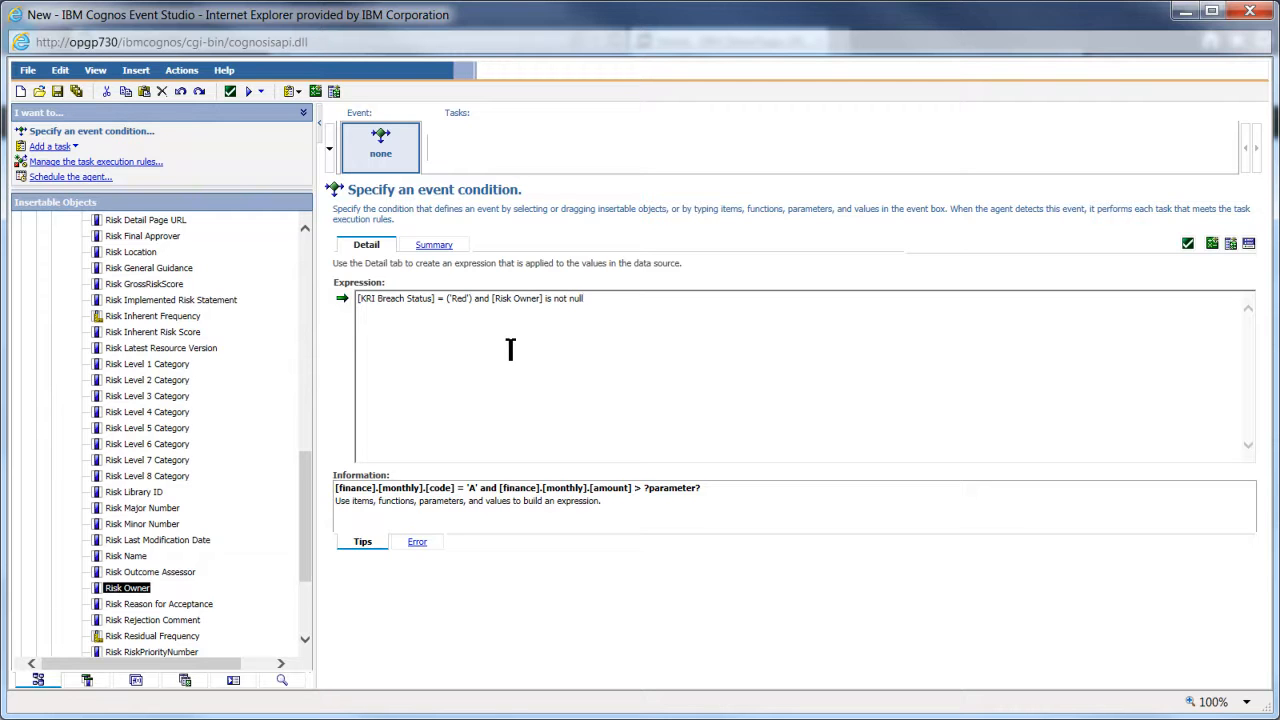
- Validate the condition and save the agent as 'Risk Owner alert for KRI breach'
left_click(1187, 245)
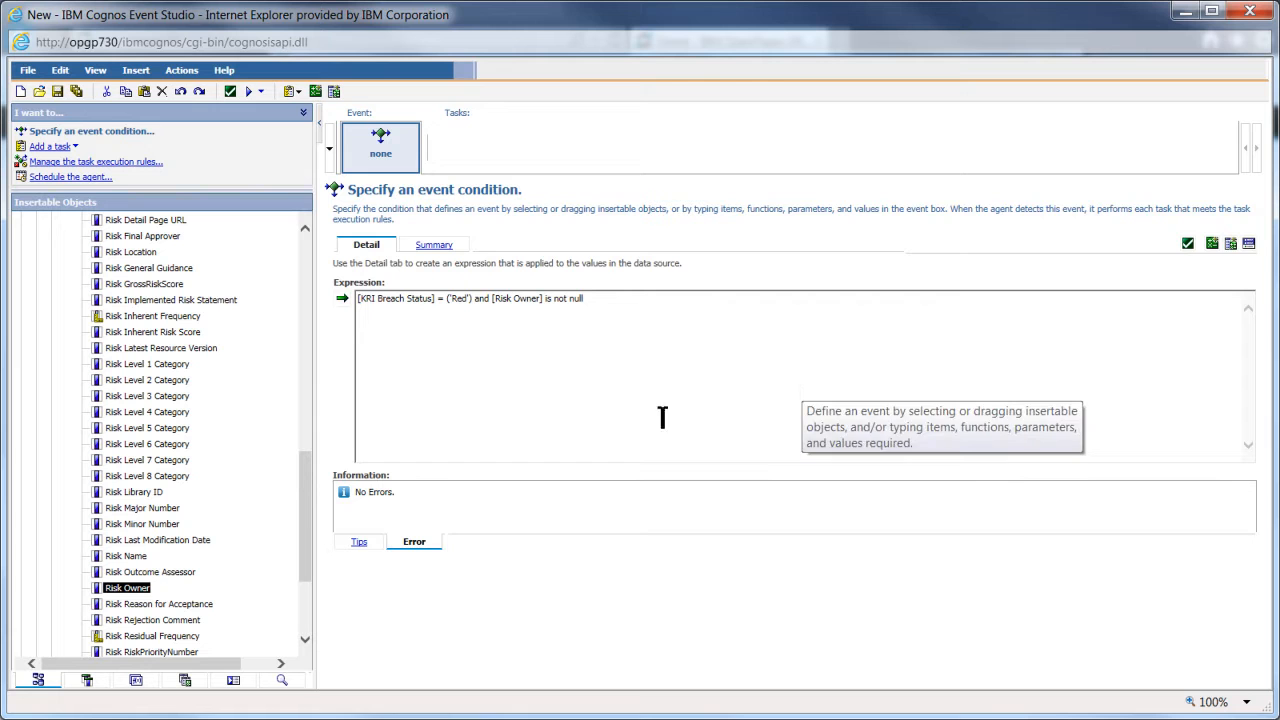
left_click(57, 93)
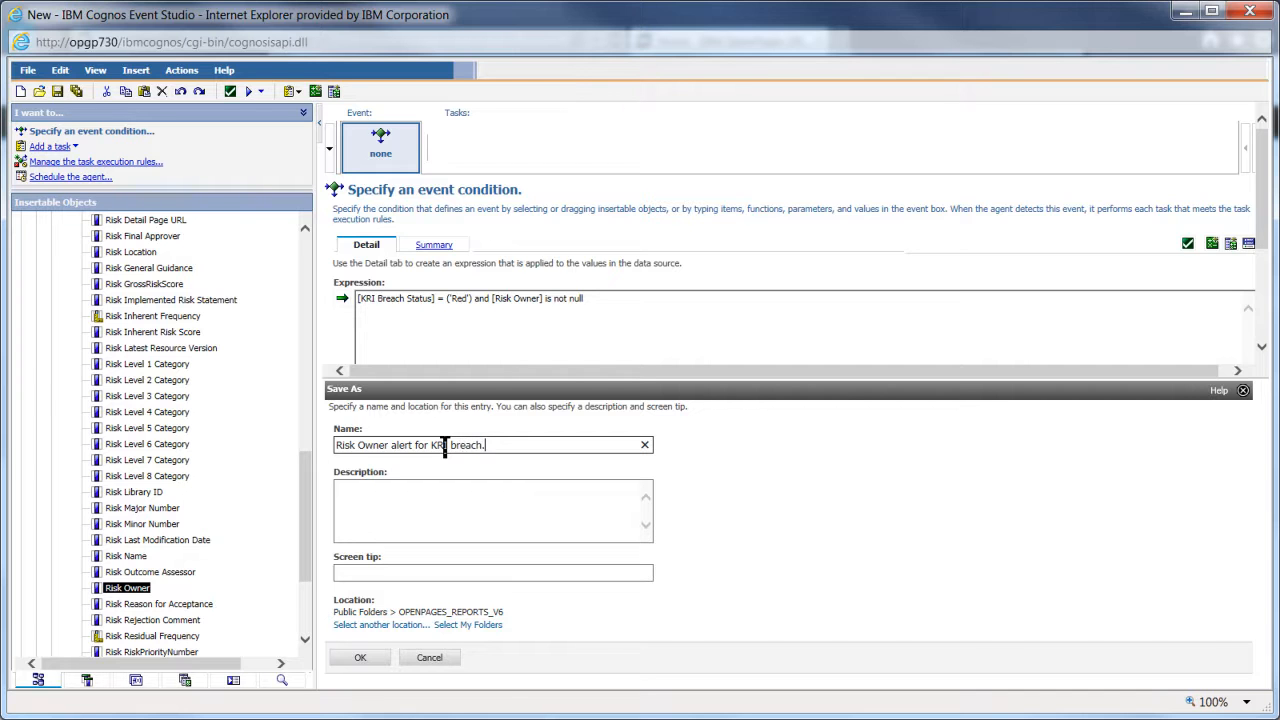
left_click(361, 658)
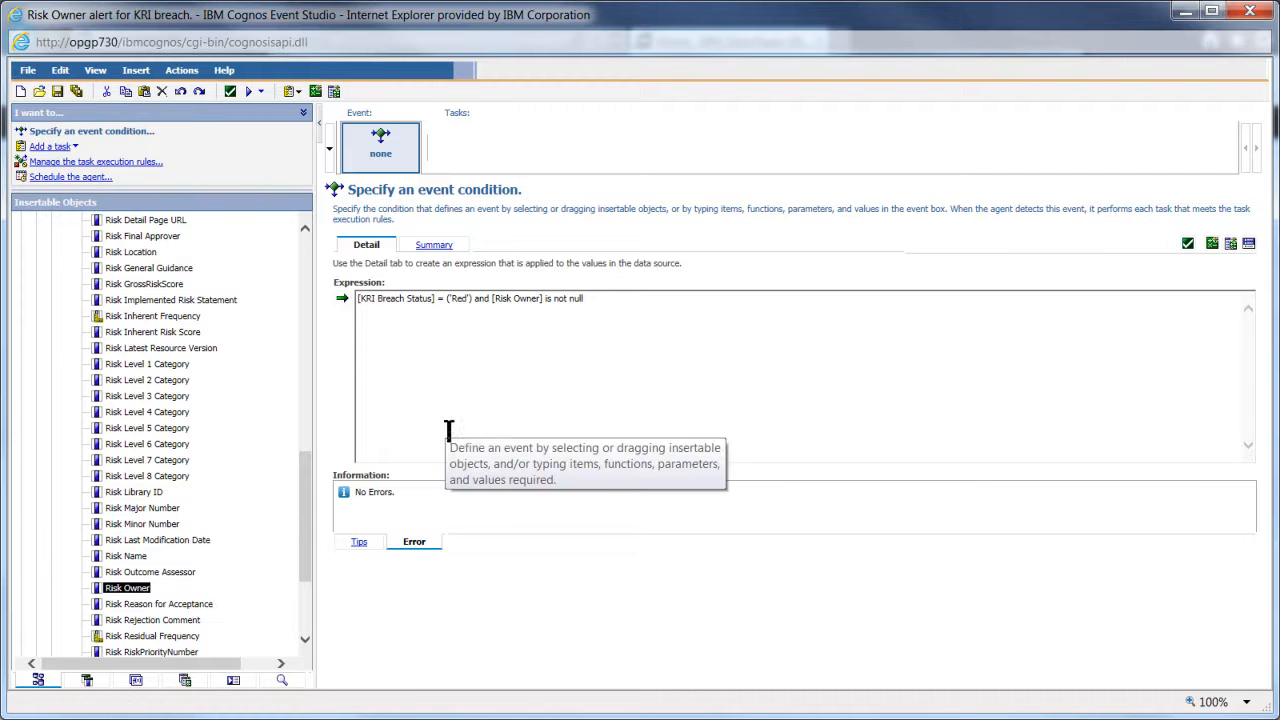
- Add Risk Name from the Risk object to the agent's data items
left_click(87, 681)
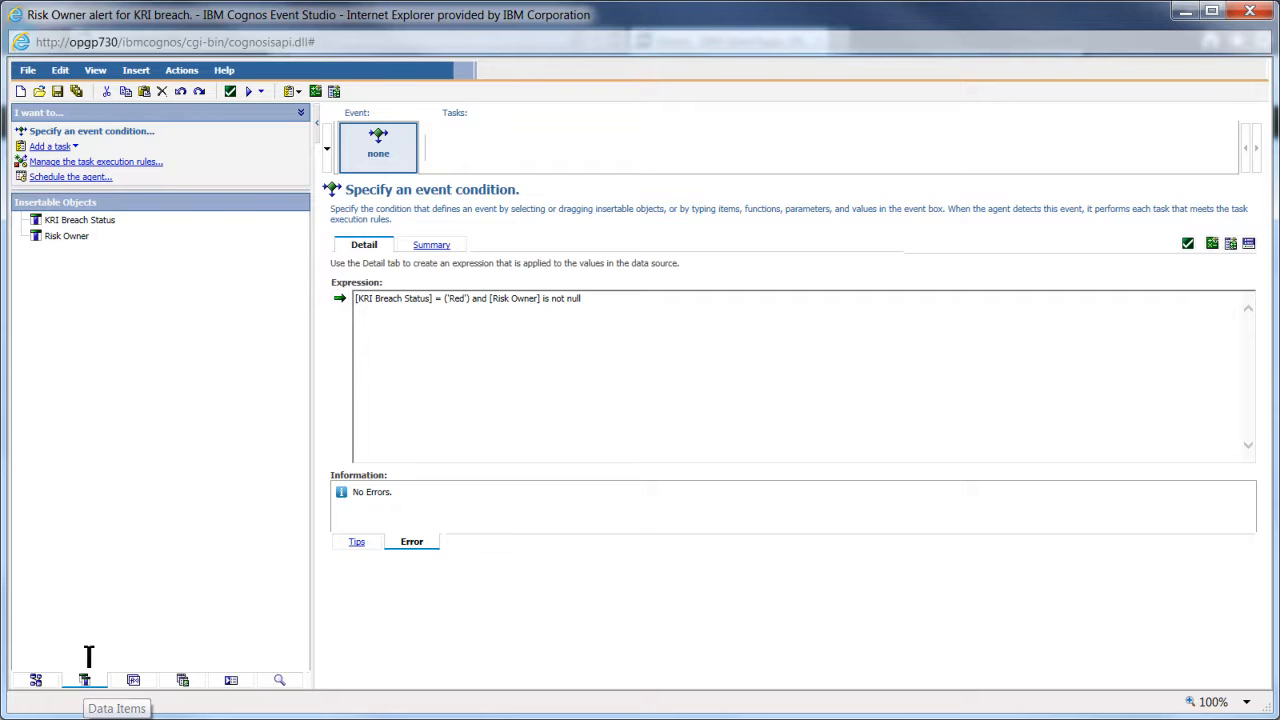
left_click(83, 224)
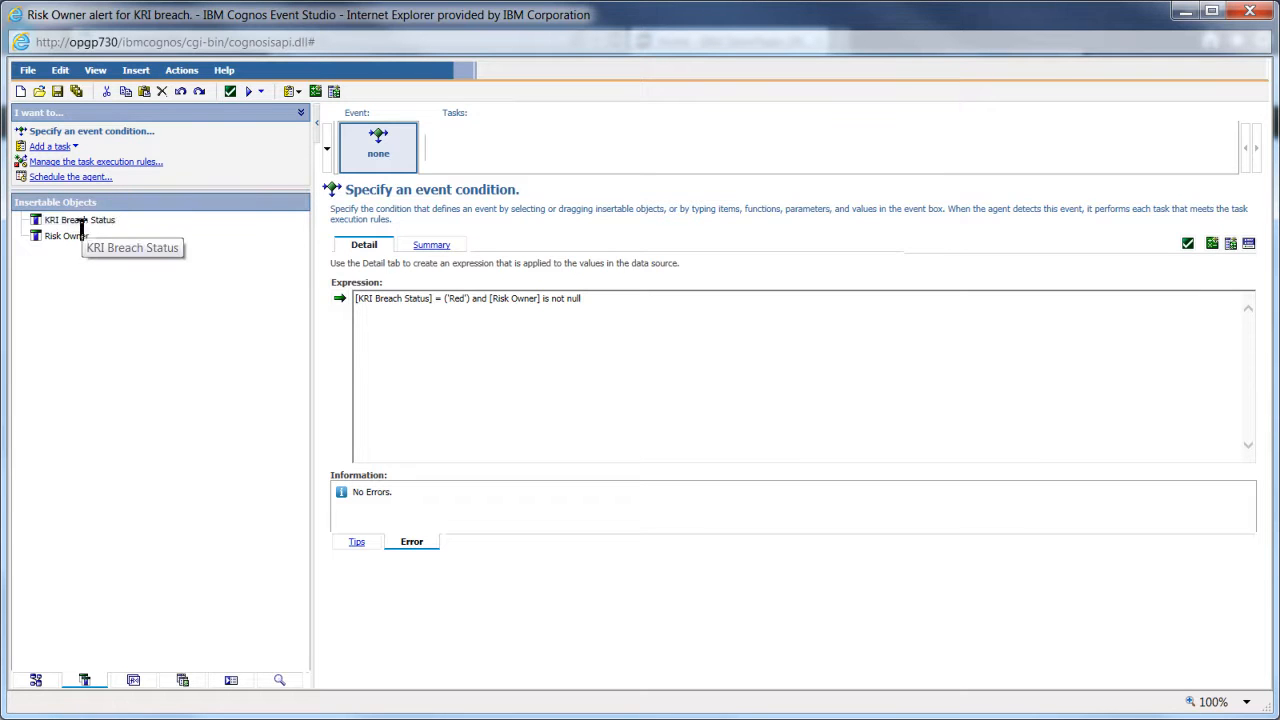
left_click(36, 680)
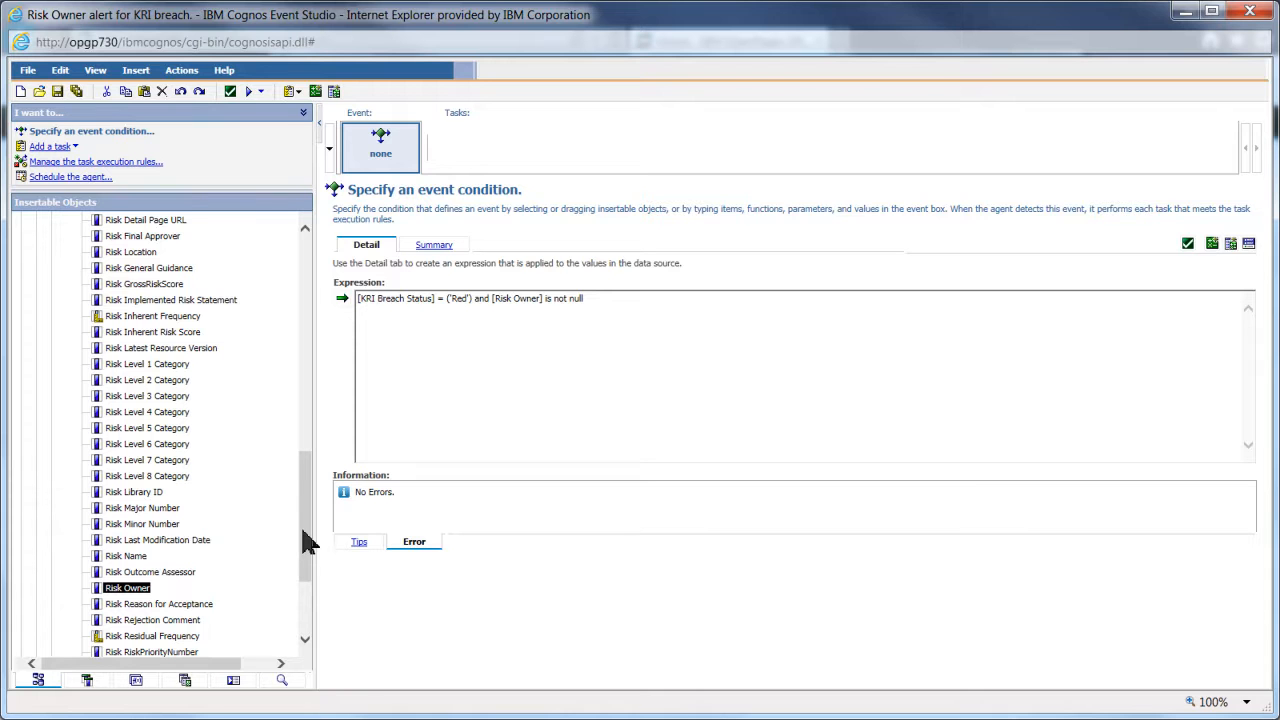
left_click(126, 560)
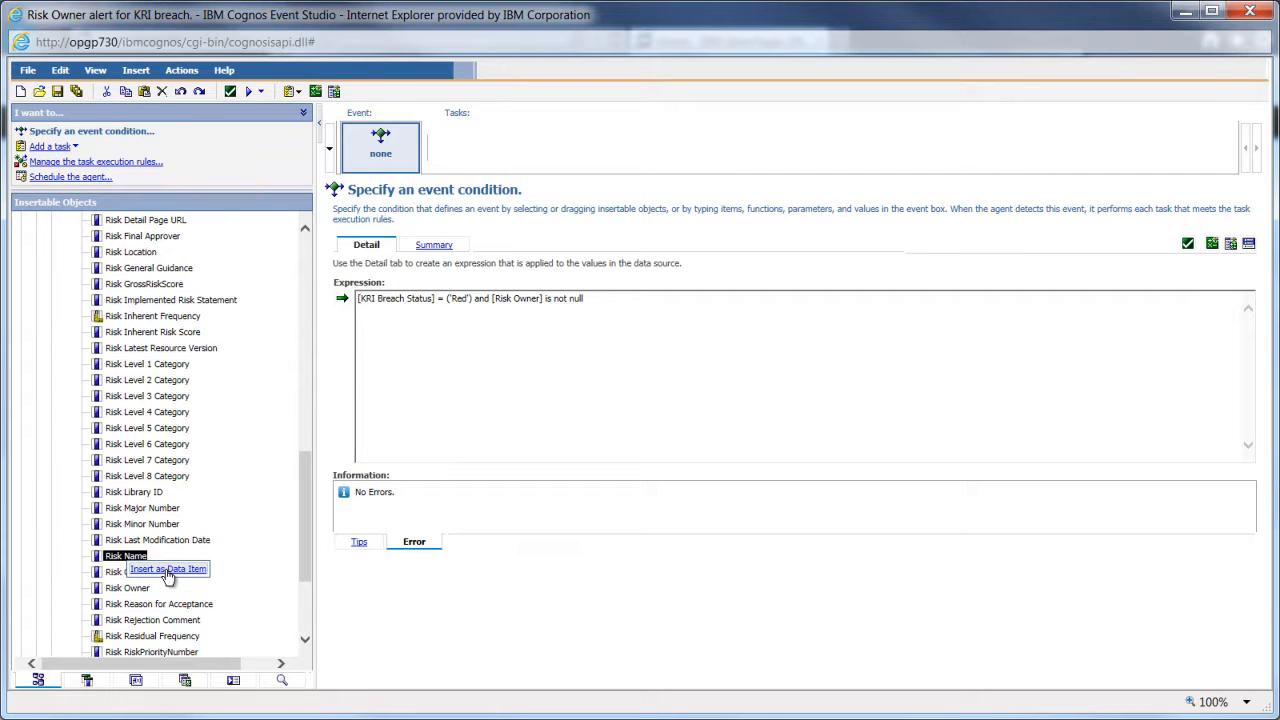
left_click(87, 681)
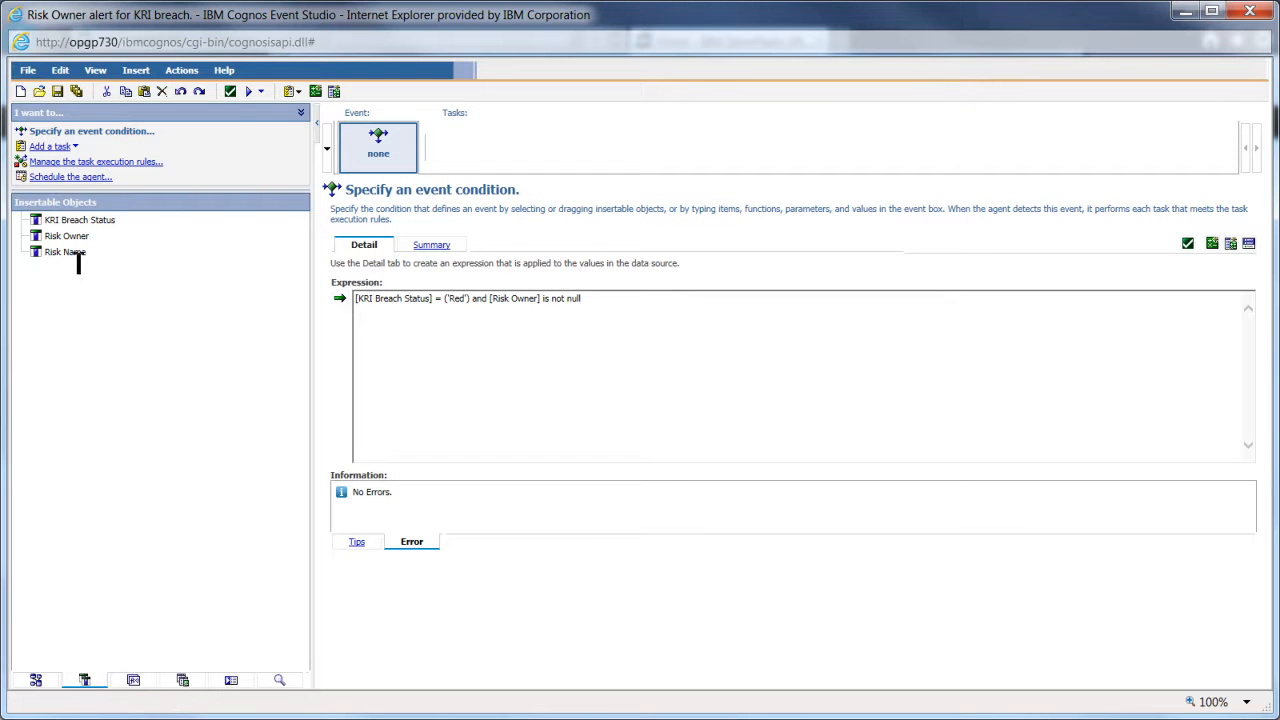
left_click(36, 680)
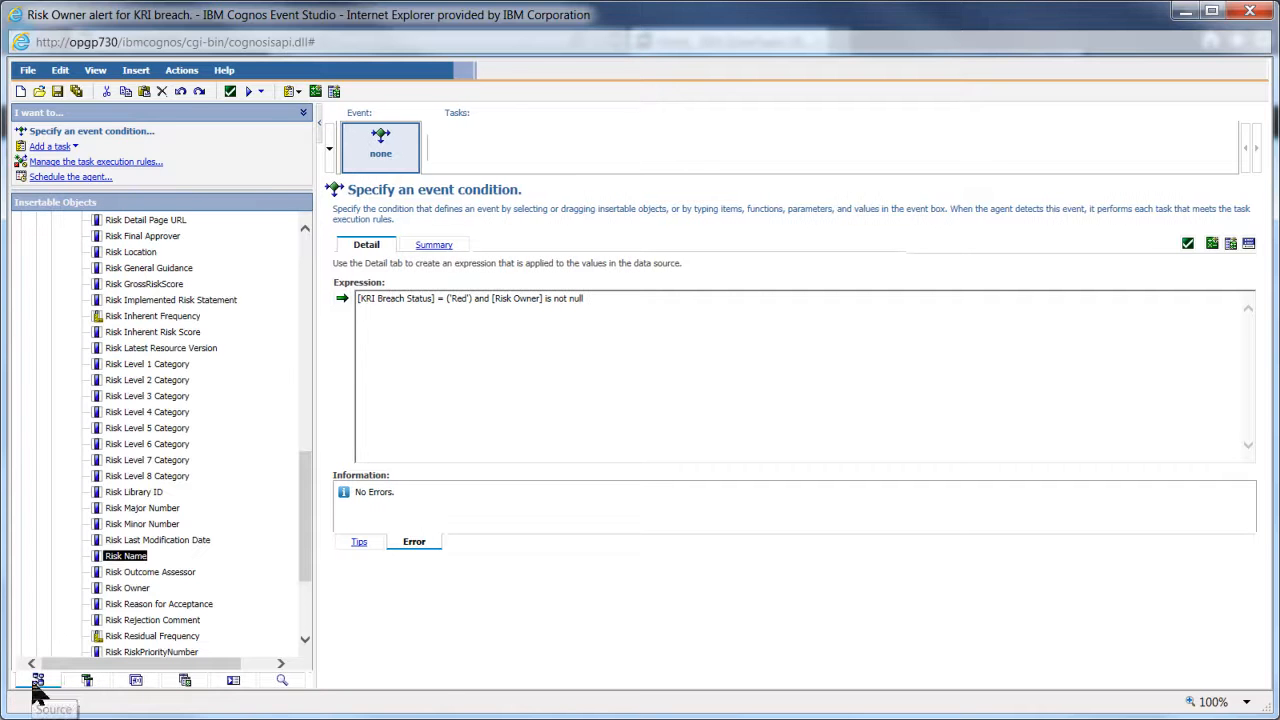
left_click_drag(309, 491, 246, 374)
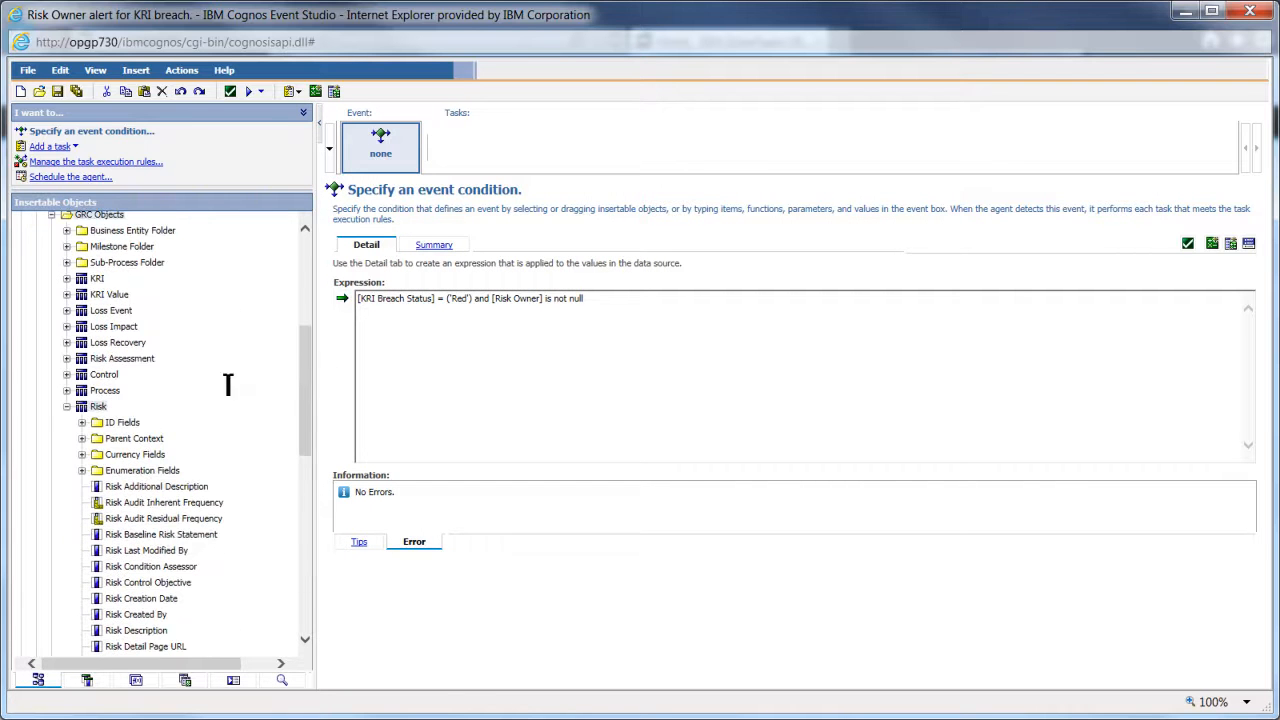
- Add KRI Name from the KRI object and confirm it appears in the Data Items list
left_click(67, 406)
left_click(67, 425)
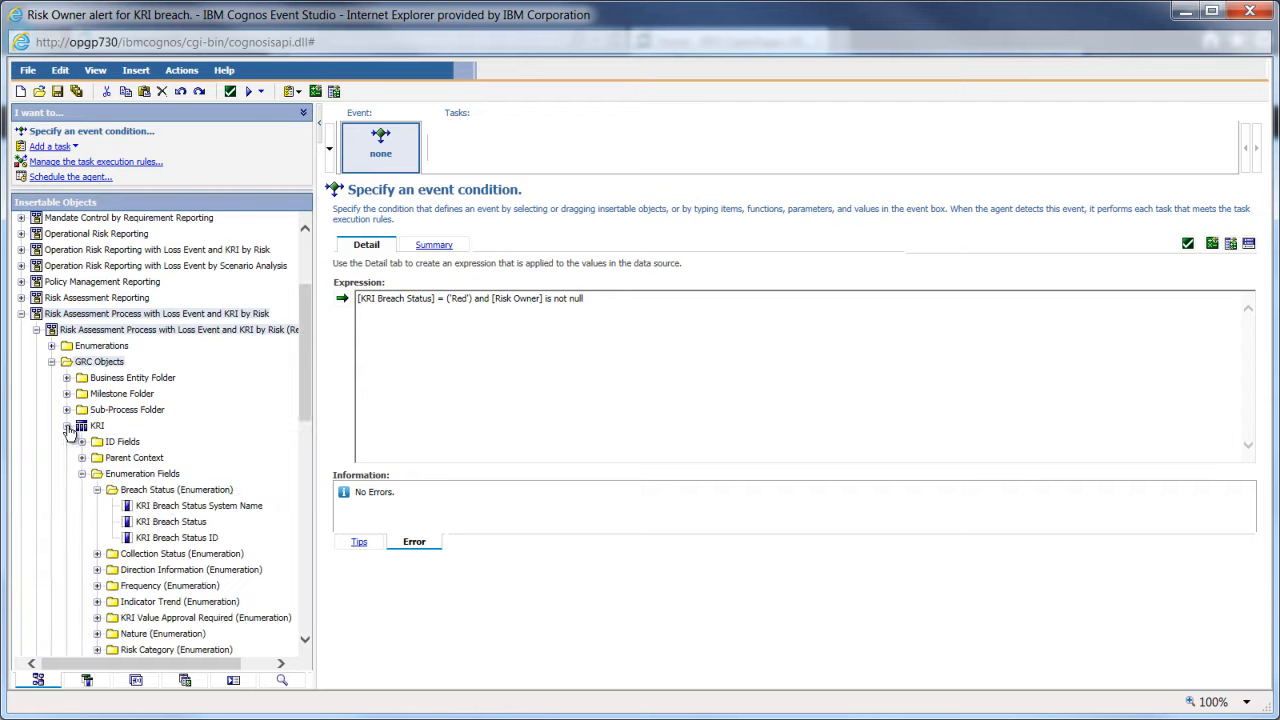
left_click(308, 512)
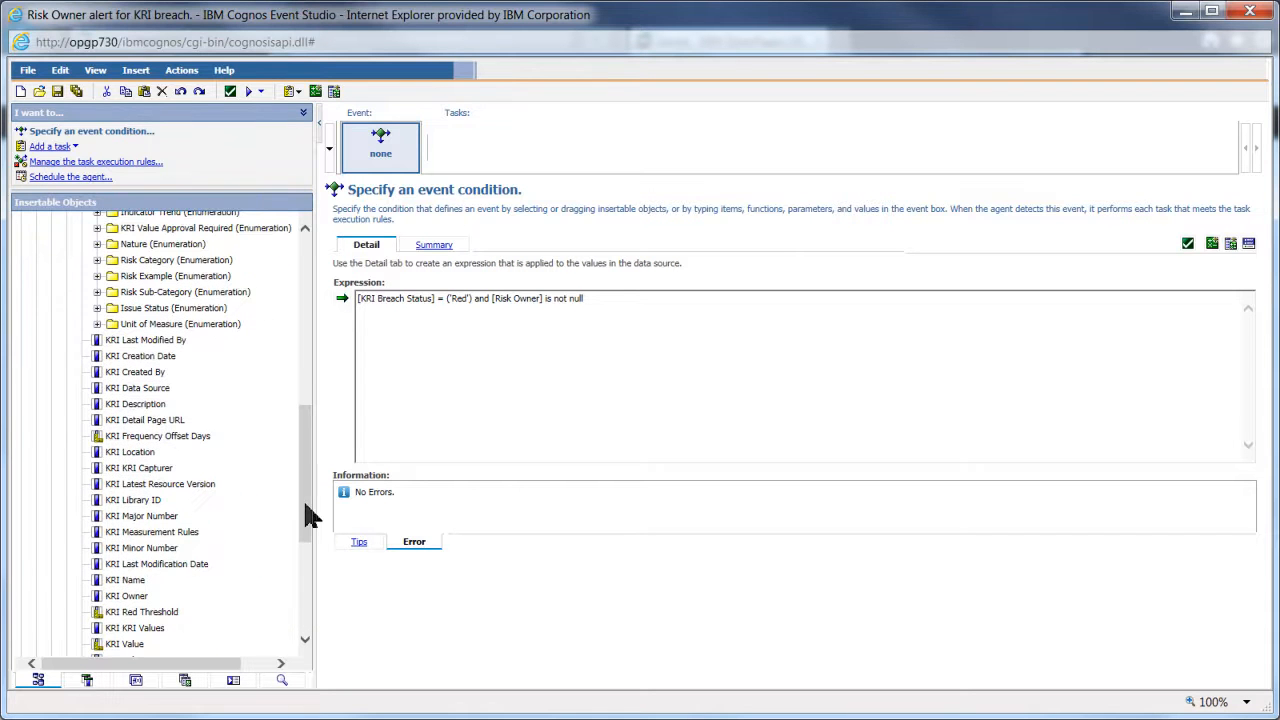
left_click_drag(128, 583, 160, 596)
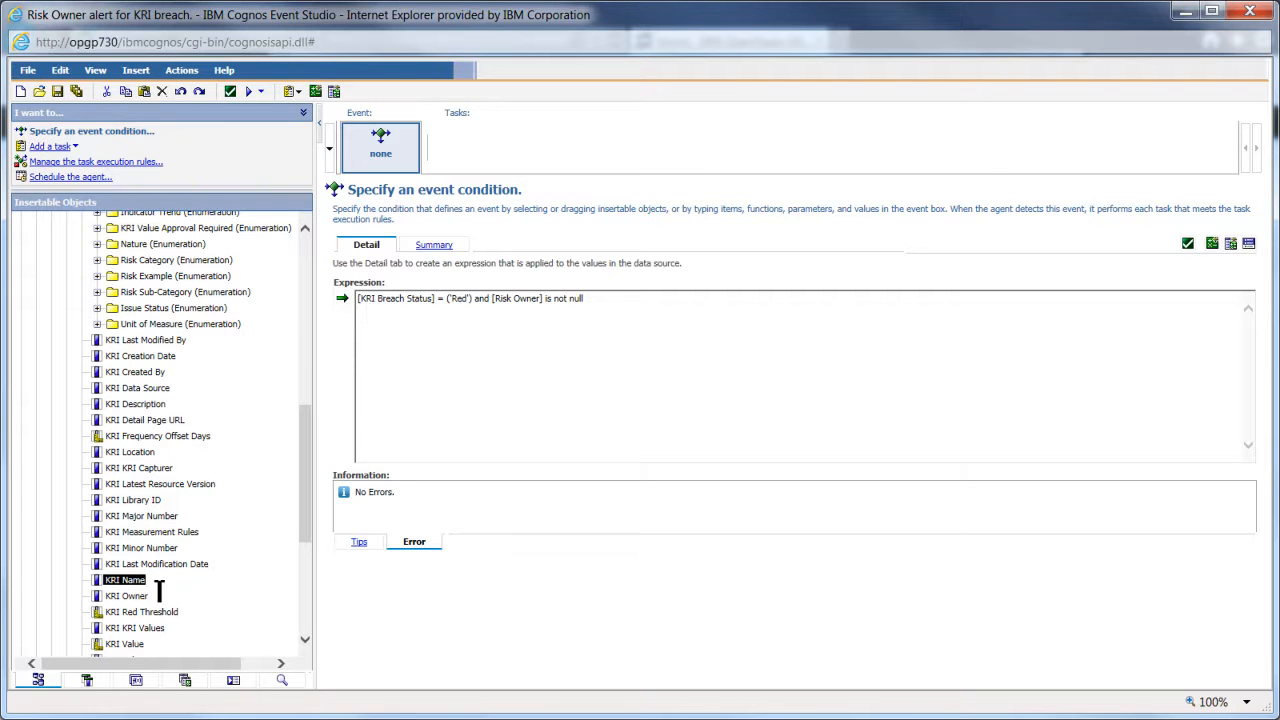
left_click(86, 676)
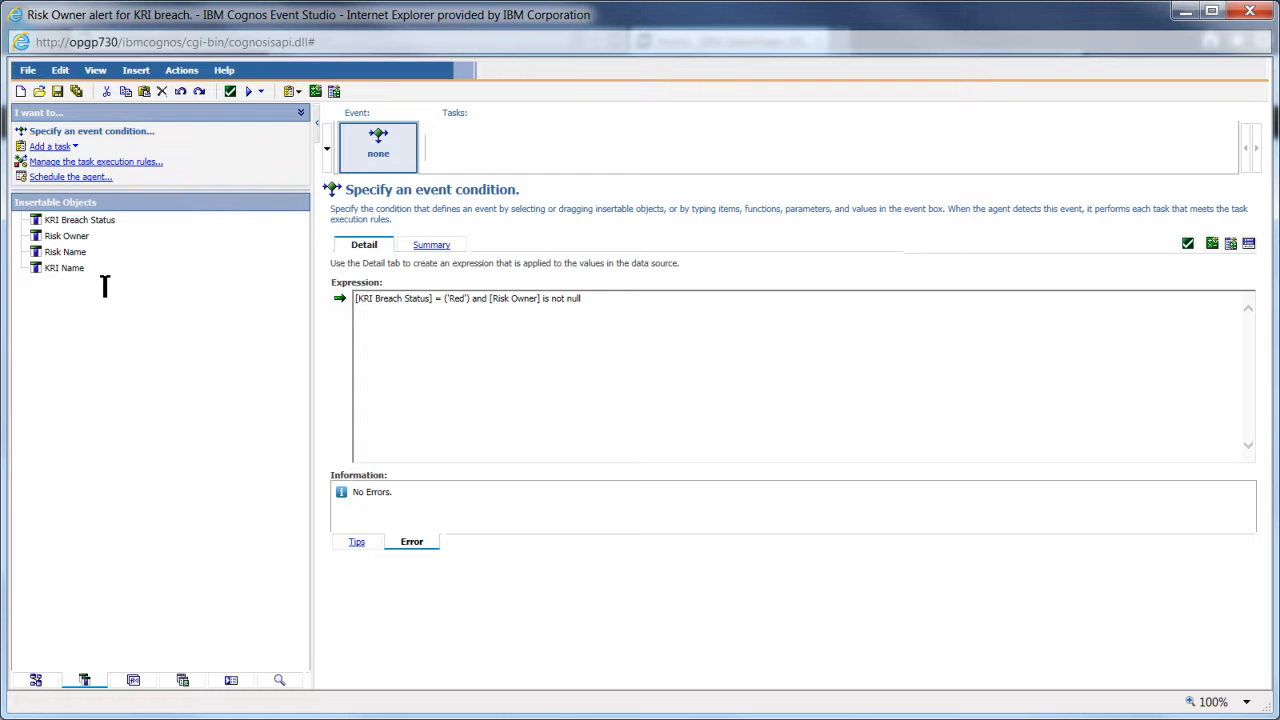
- Insert a new calculation named 'Risk Owner Email Address'
left_click(139, 77)
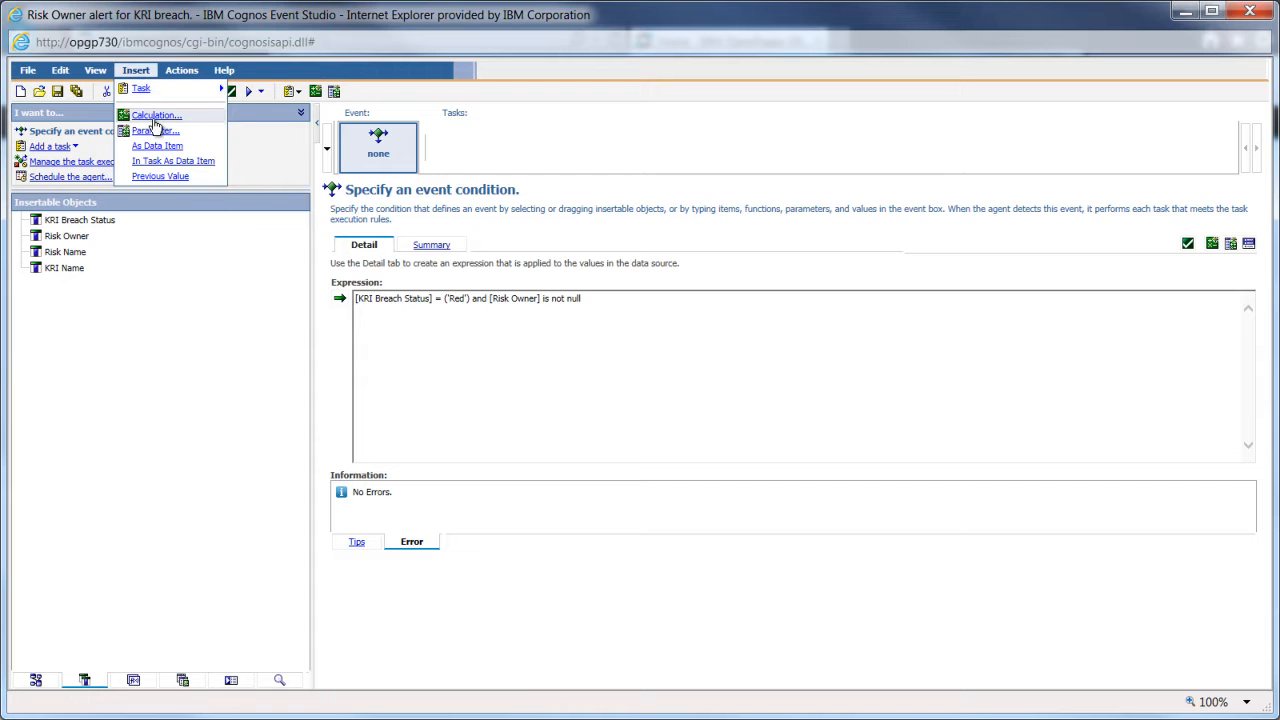
left_click(155, 116)
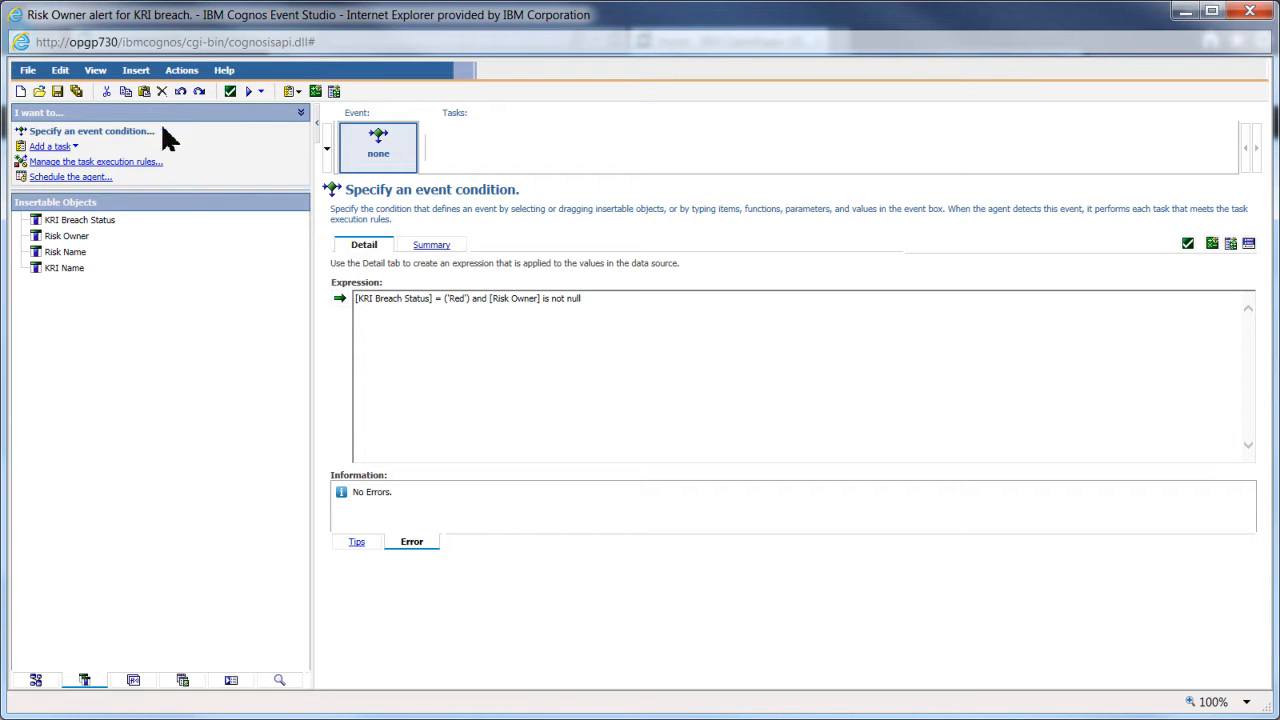
left_click(364, 322)
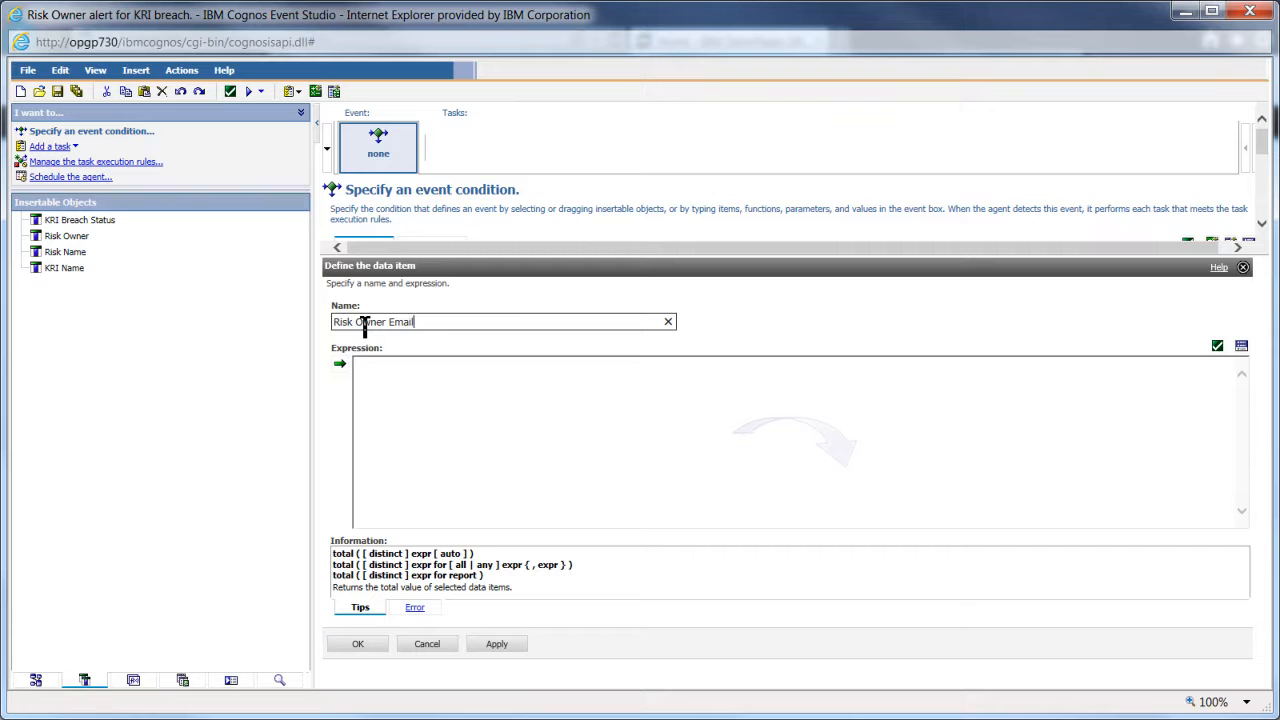
type("Risk Owner Email Address")
left_click(370, 378)
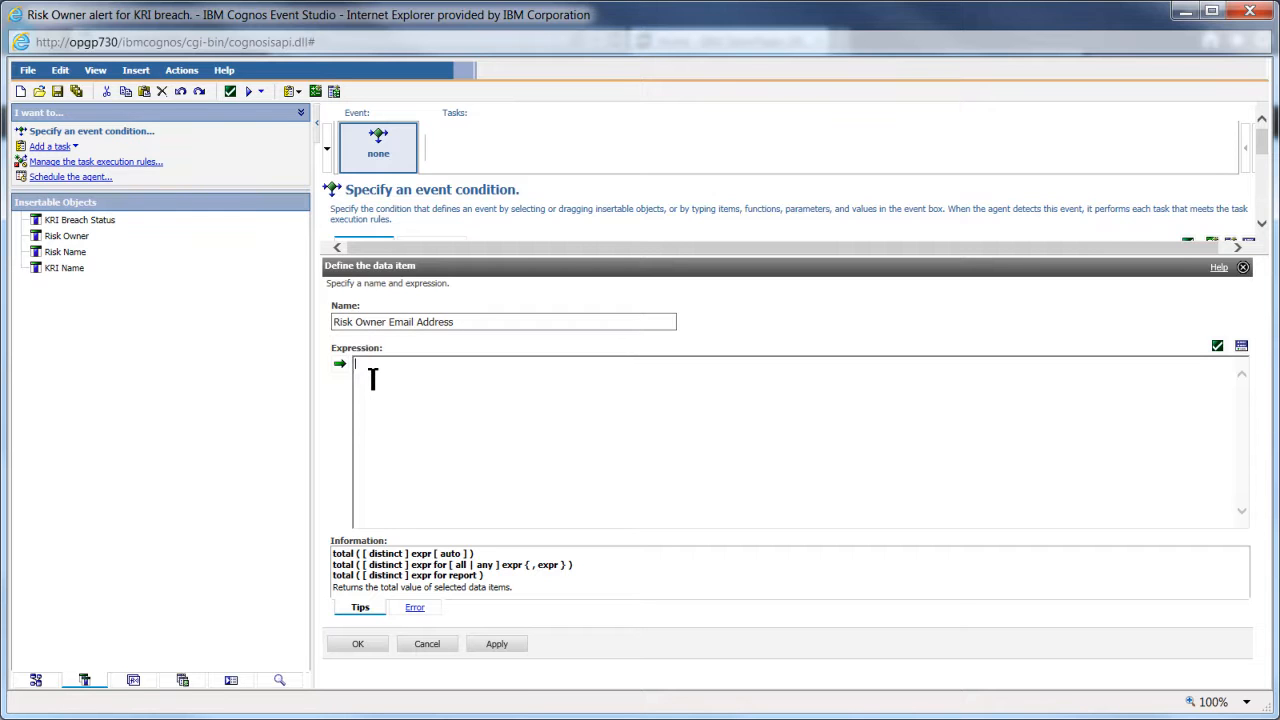
- Insert the OPENPAGES_REPORTS_V6 function OP_ACTOR_MGR.GET_DISPLAY_NAME_BY_ACTOR_NAME into the expression
left_click(133, 681)
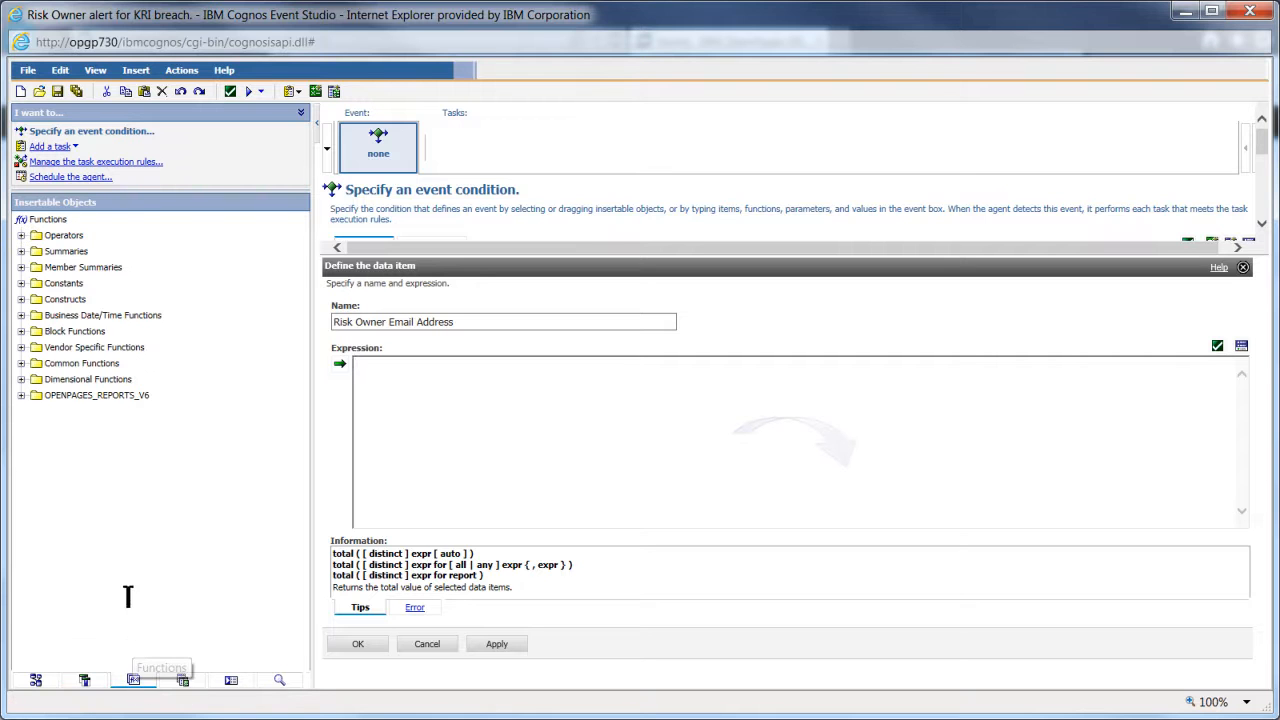
left_click(64, 300)
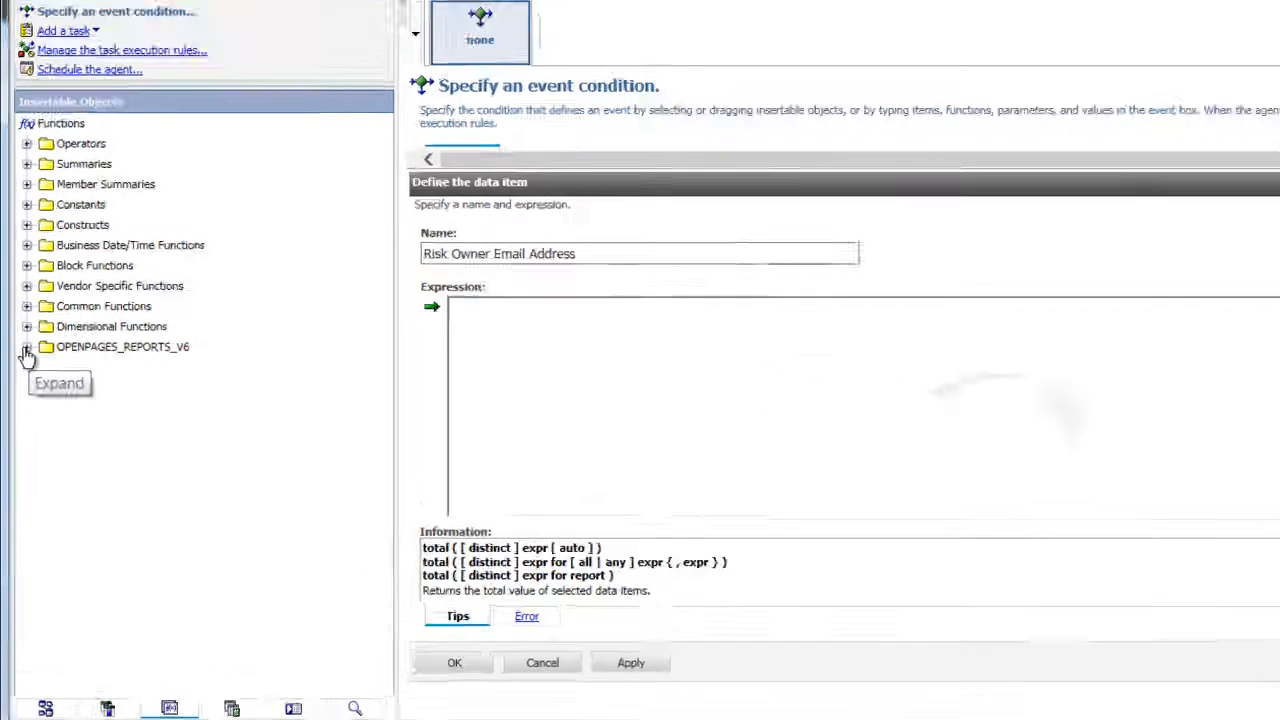
left_click(48, 157)
left_click(411, 306)
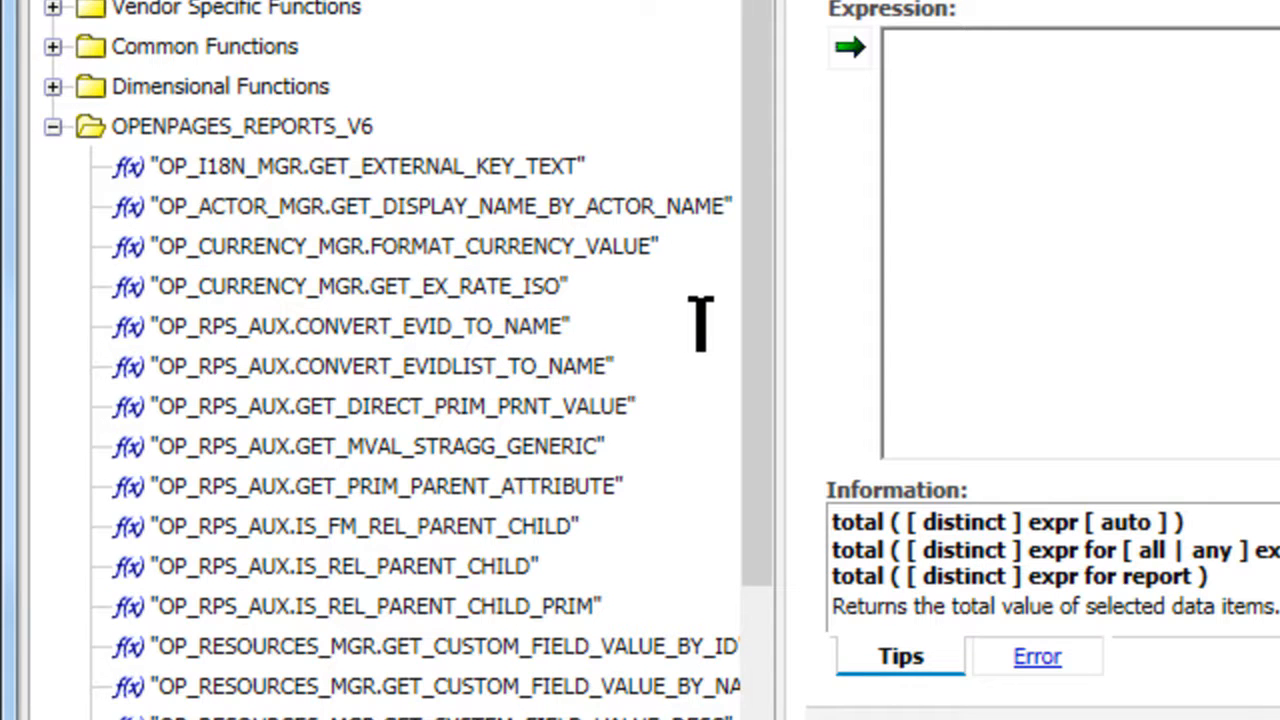
left_click_drag(770, 300, 772, 345)
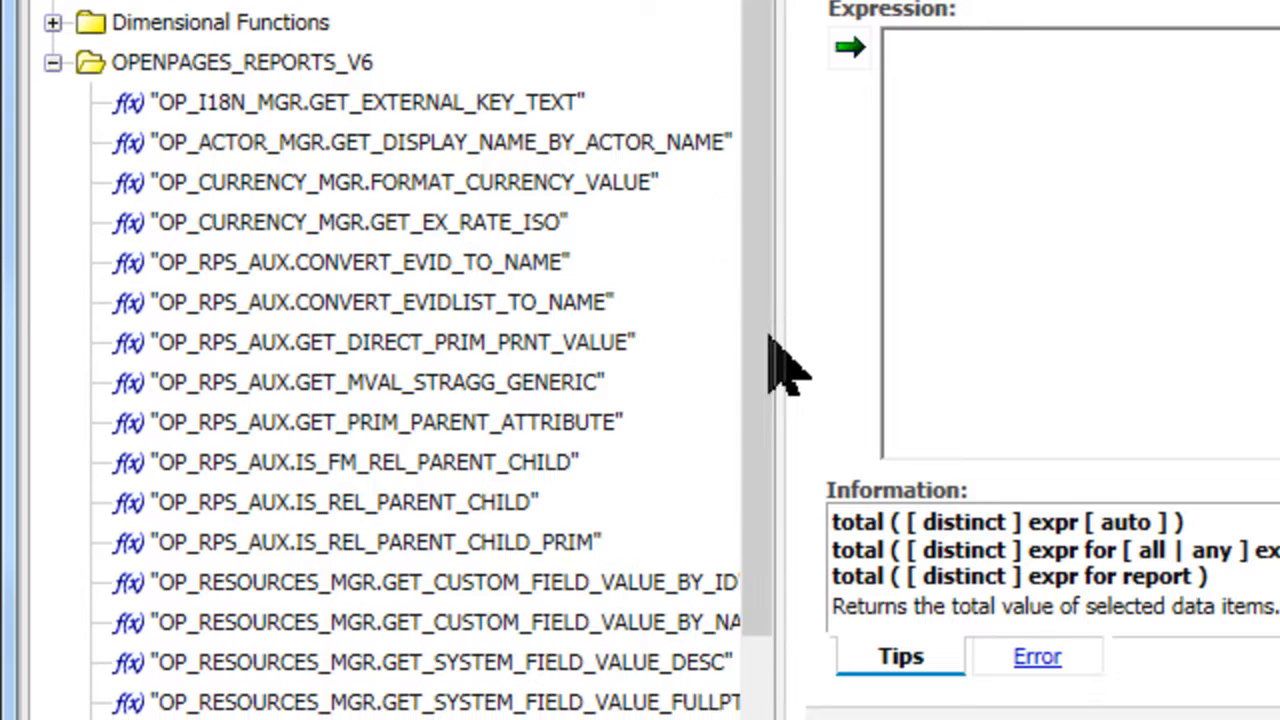
left_click(652, 580)
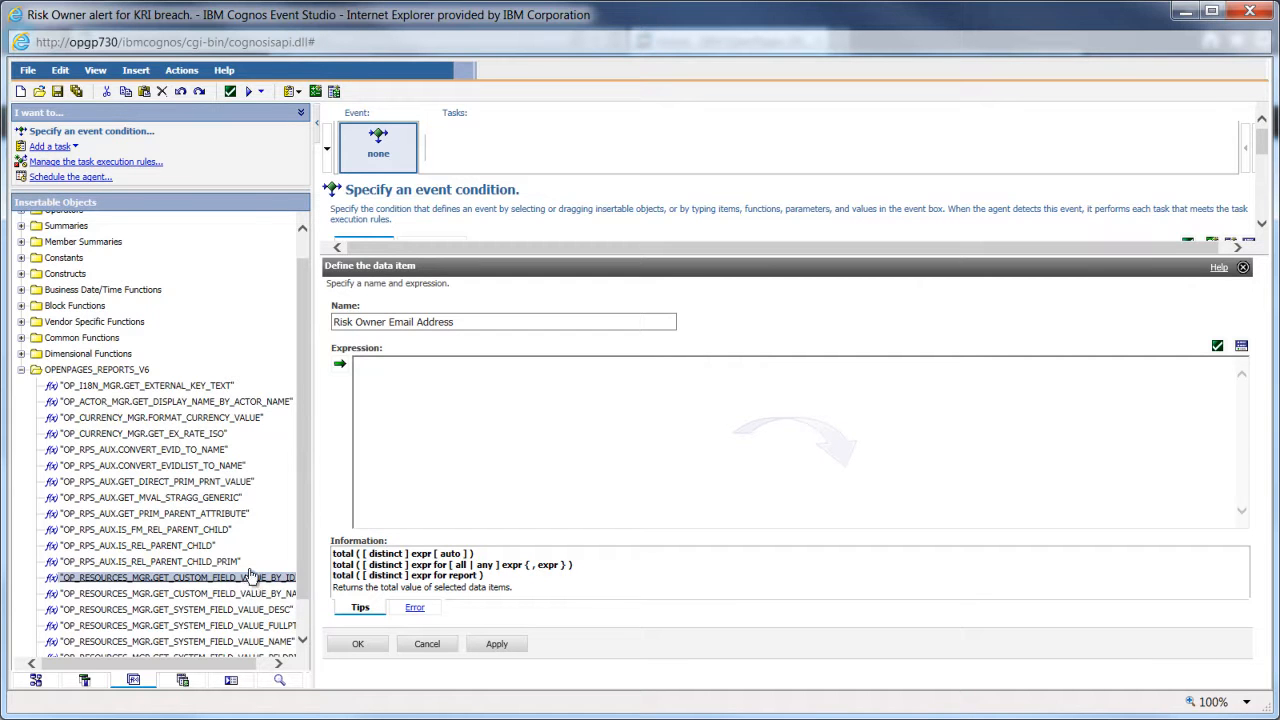
left_click(244, 402)
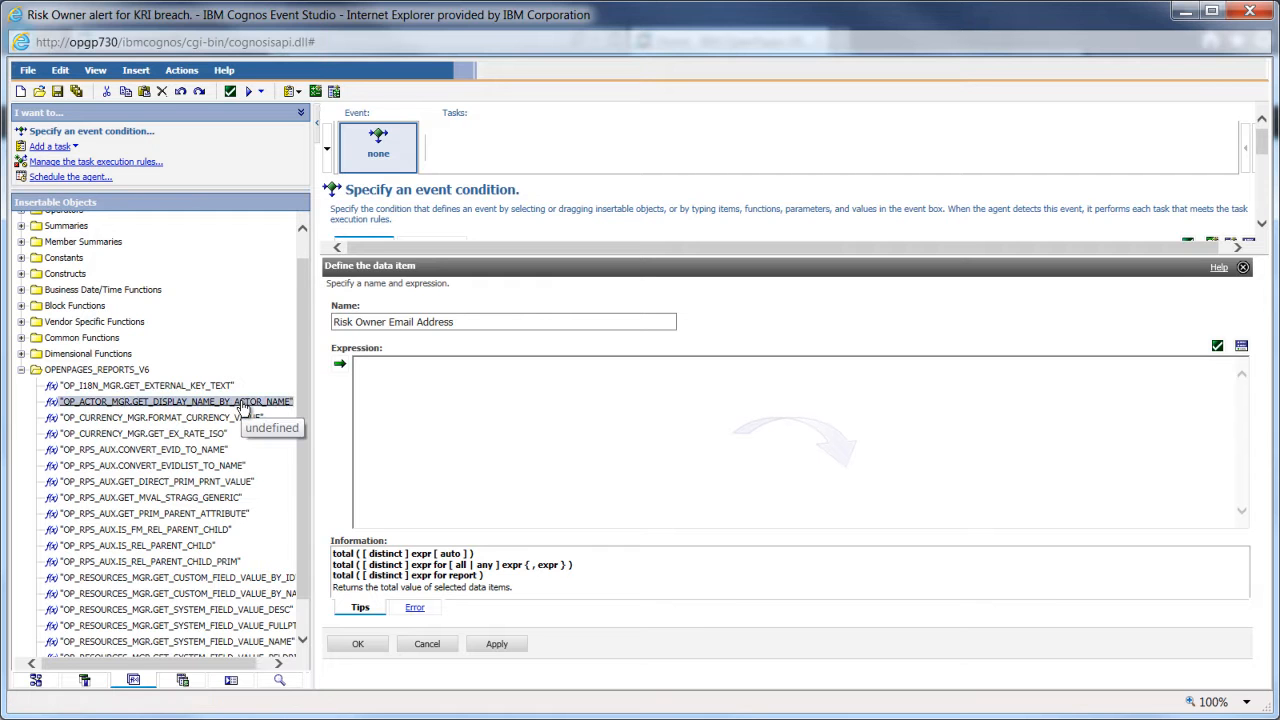
left_click(241, 403)
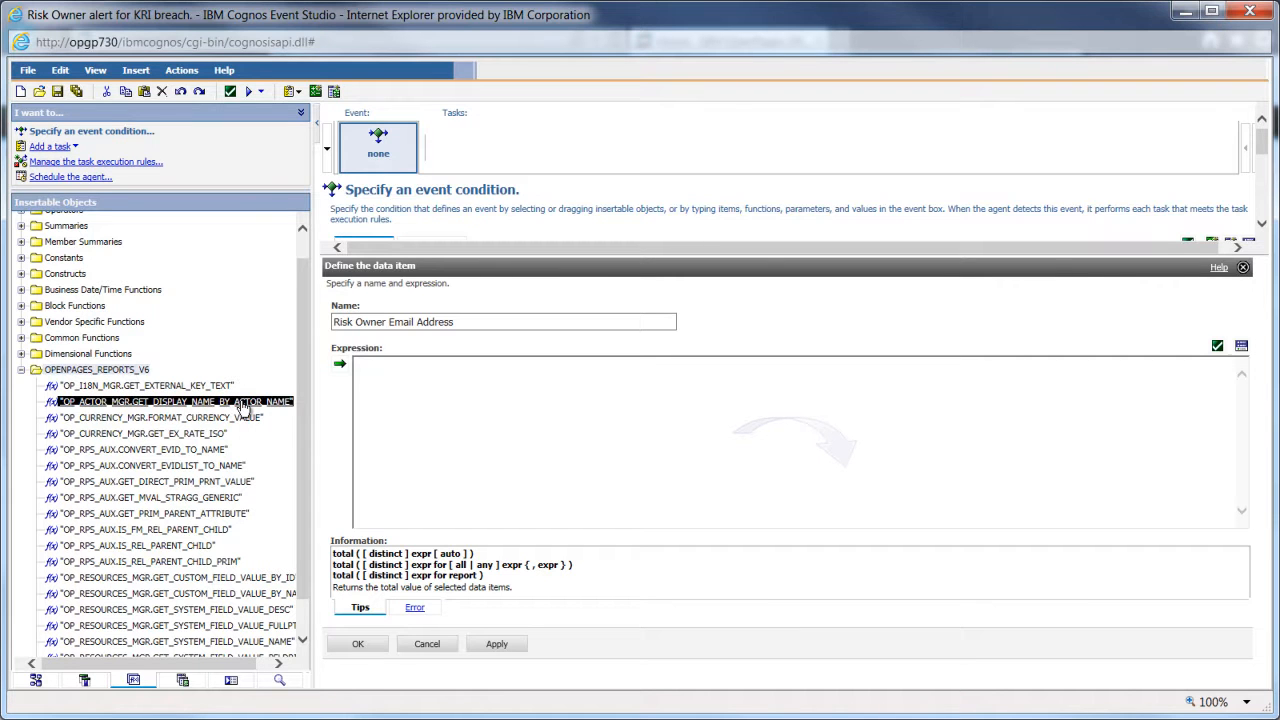
left_click(340, 367)
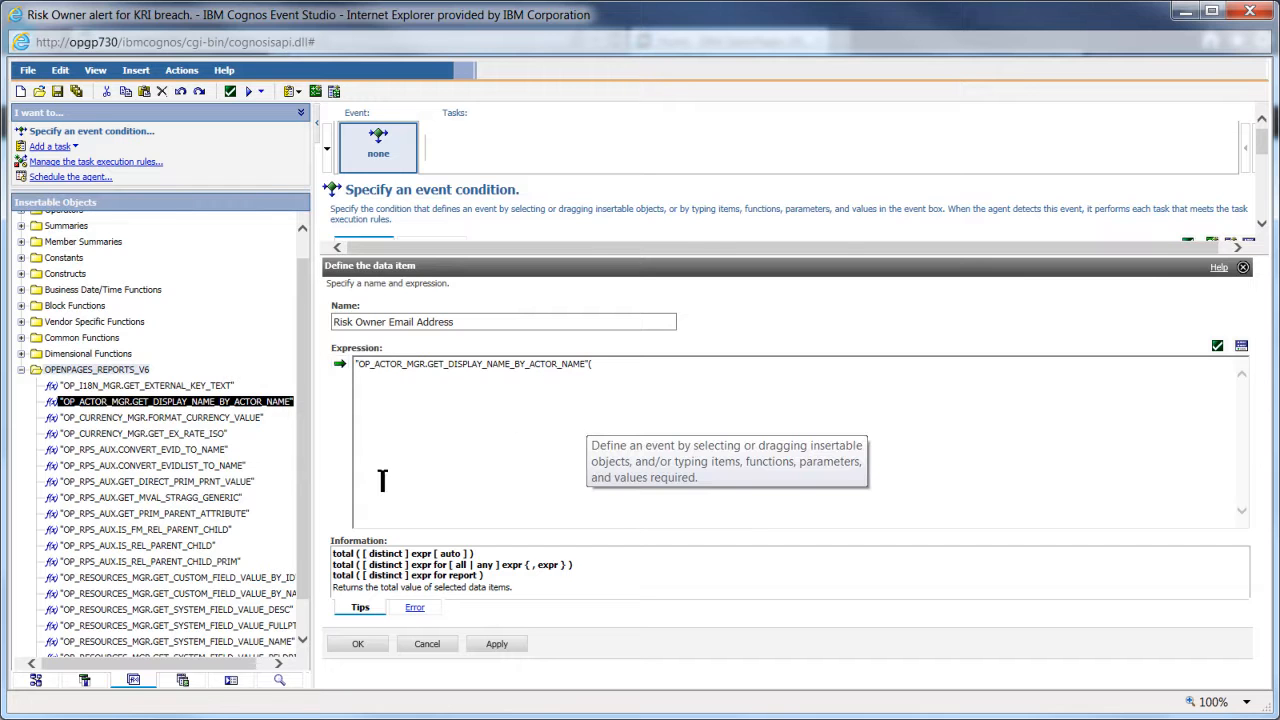
- Select Risk Name in the Data Items as the function's argument
left_click(521, 417)
left_click(85, 681)
left_click(70, 255)
left_click(625, 365)
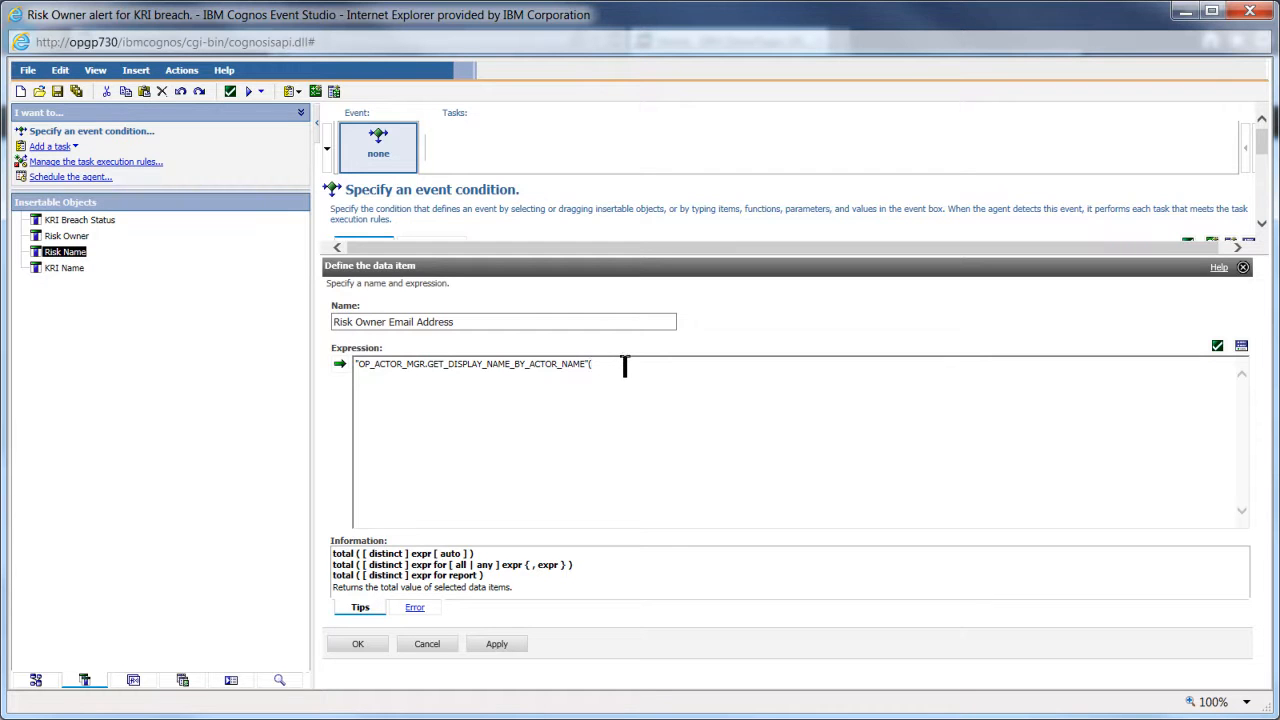
- Insert [Risk Name], finish with ", null, '%EM;')", validate, and save the calculation
left_click(340, 366)
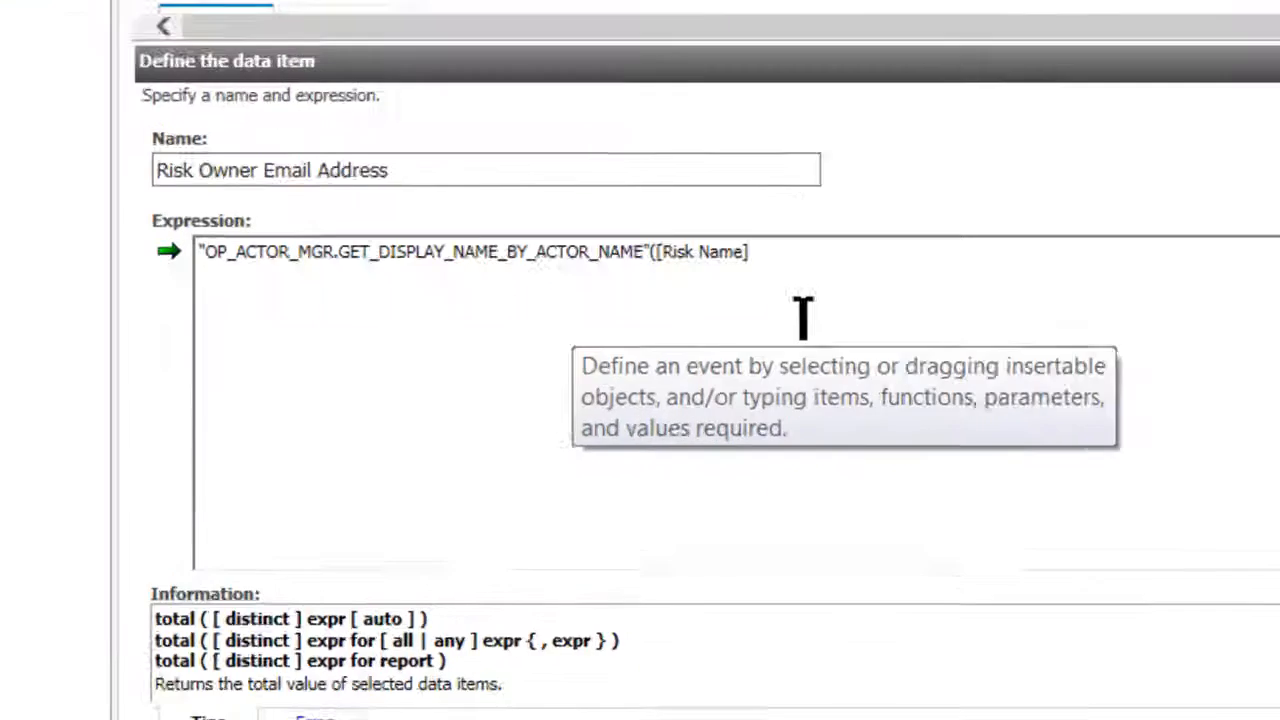
type(", ")
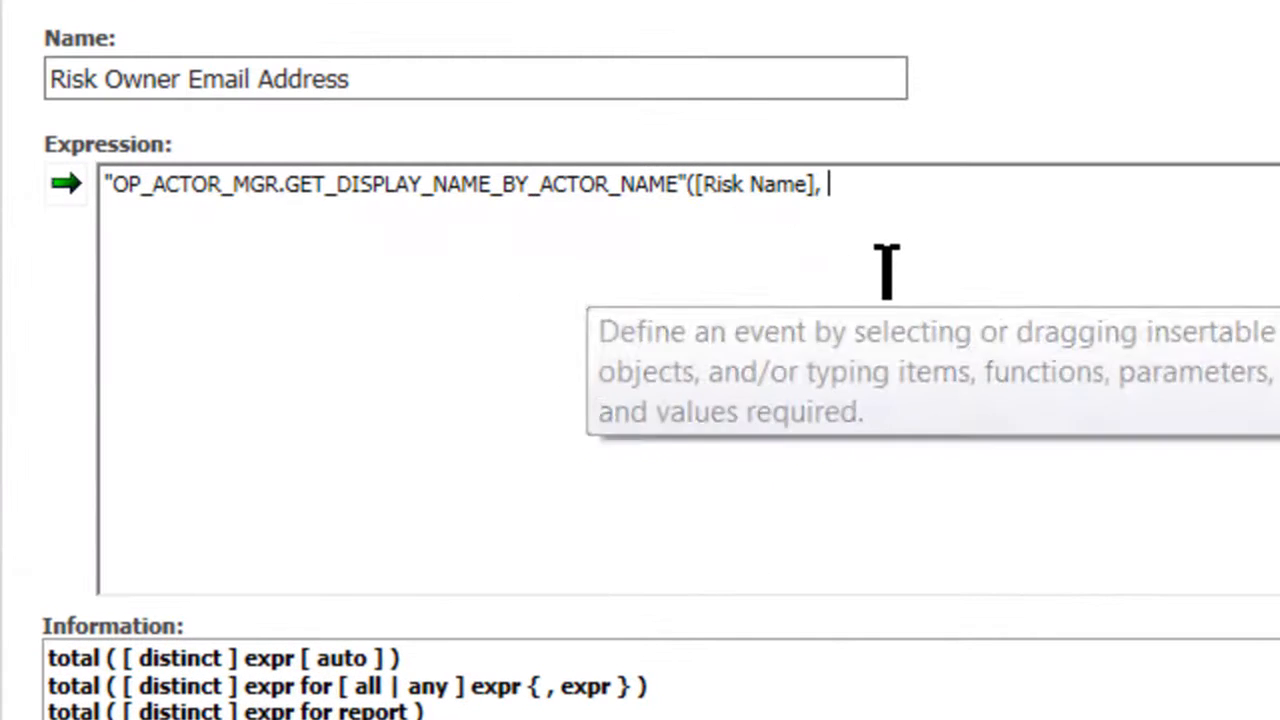
type("null,")
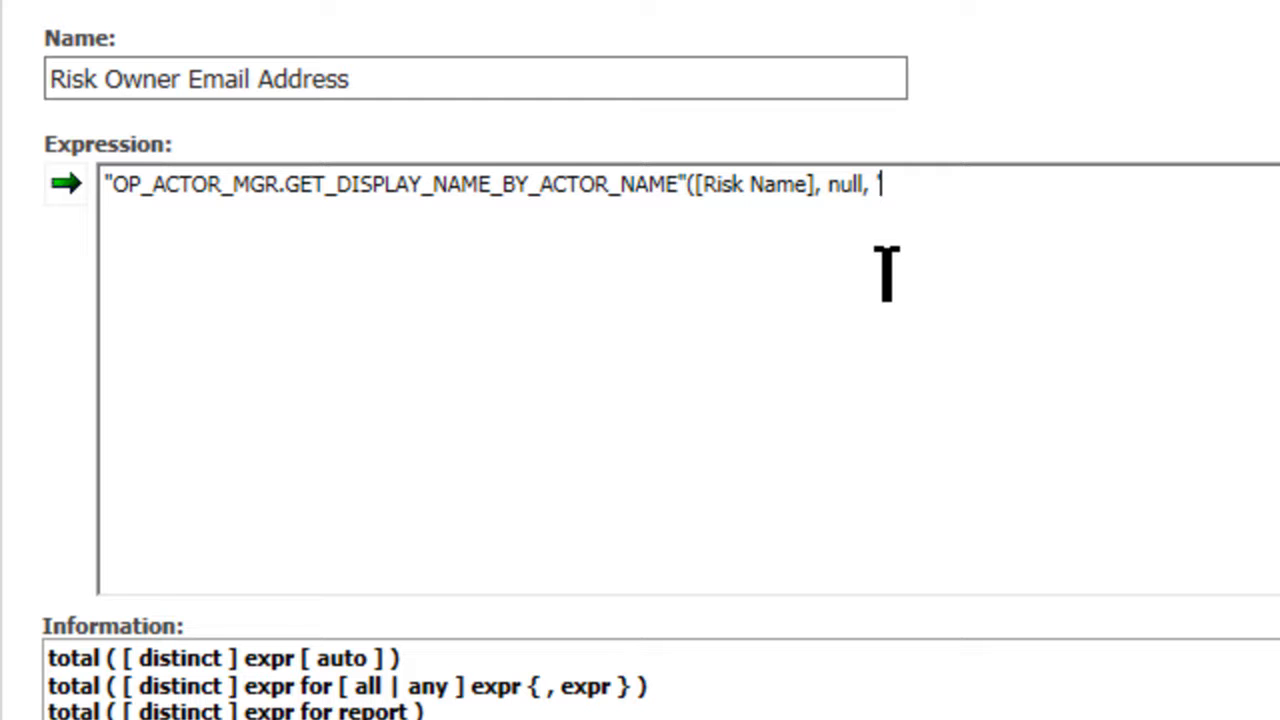
type("%EM")
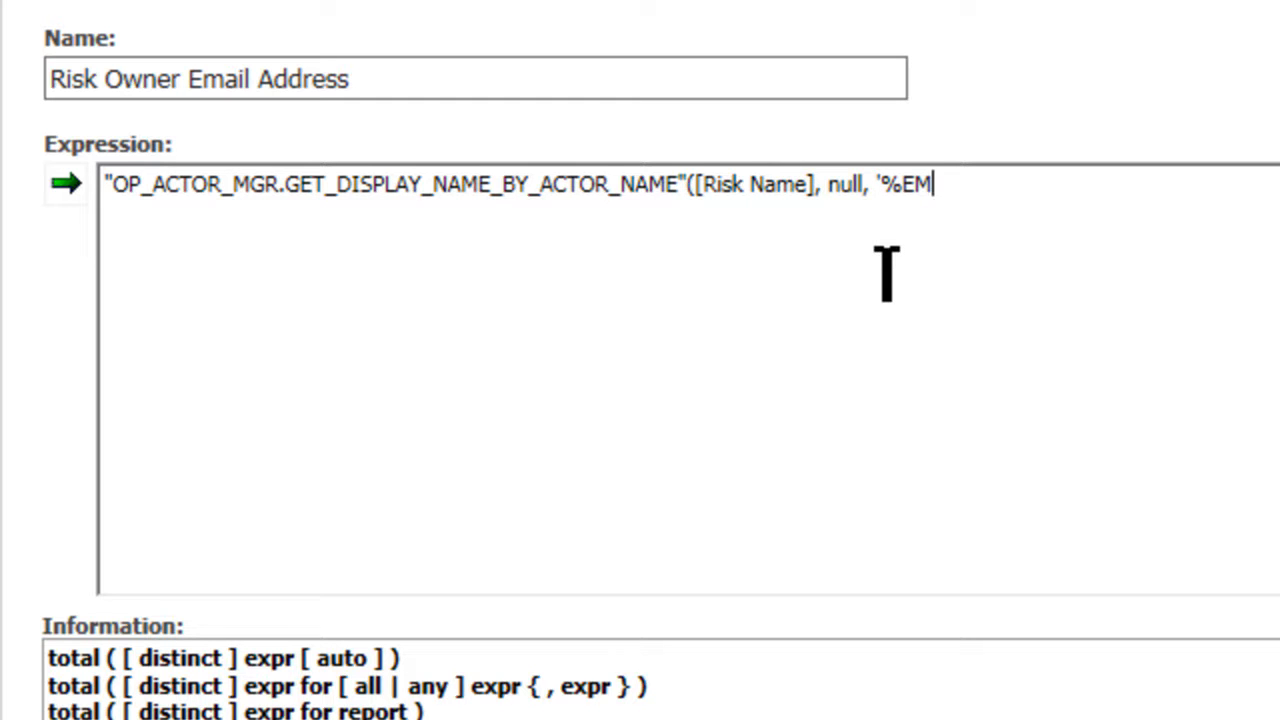
type(";')")
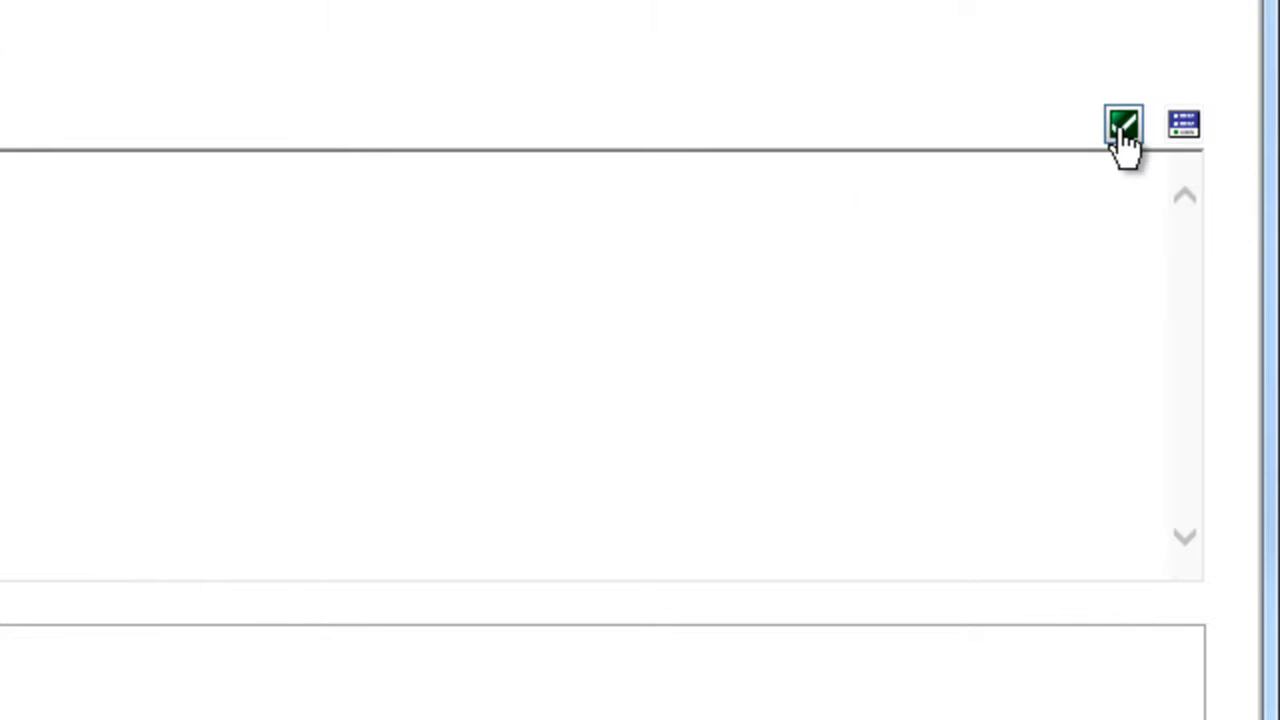
left_click(1123, 126)
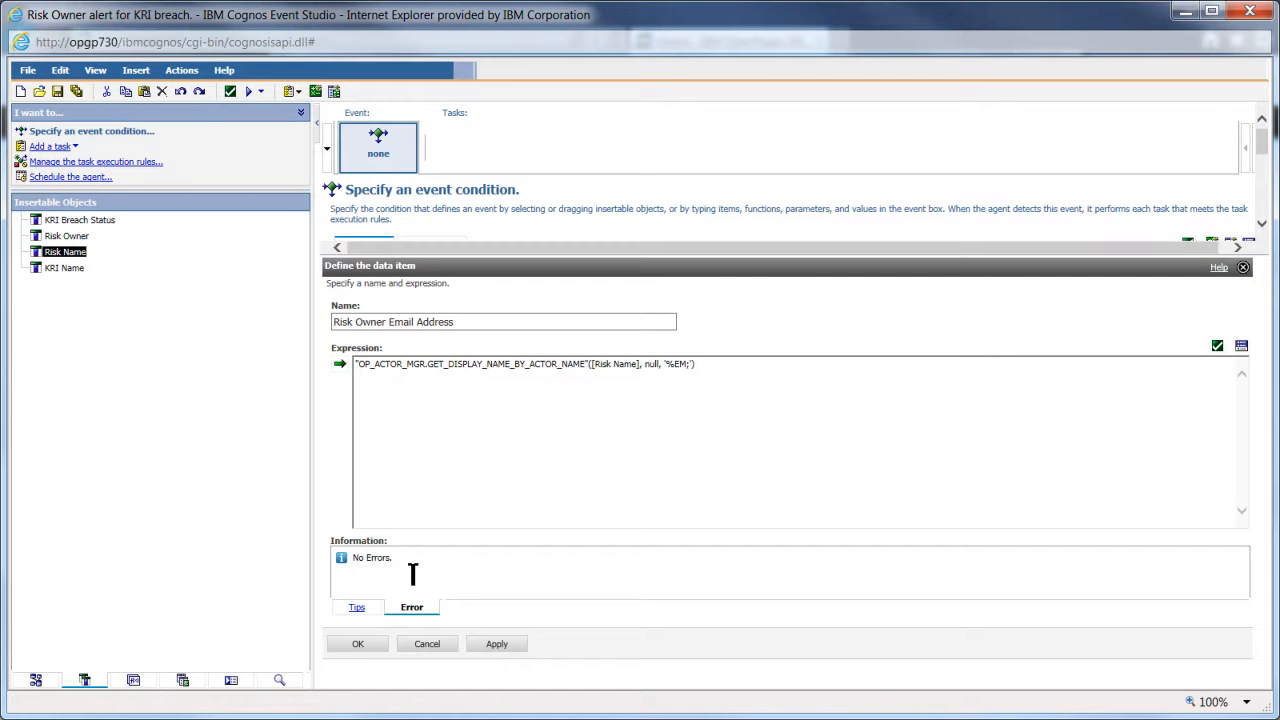
left_click(361, 645)
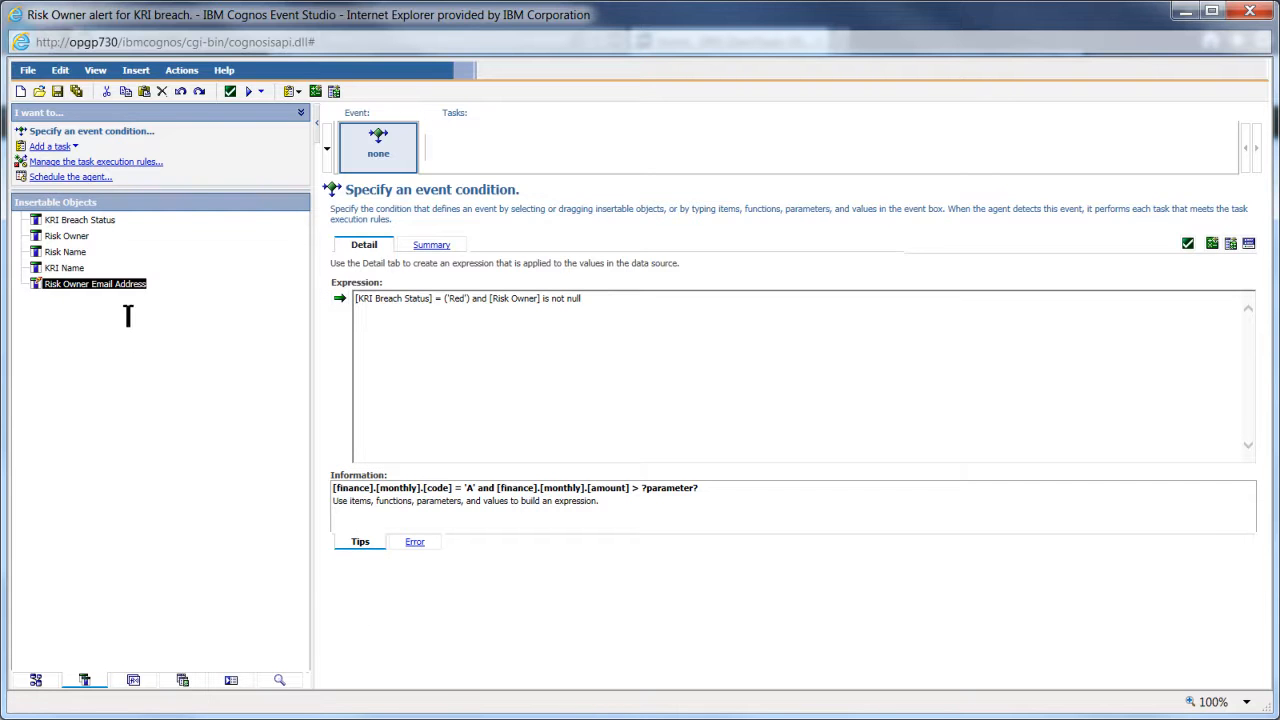
- Create another calculation named 'Risk Owners Name'
left_click(136, 70)
left_click(155, 116)
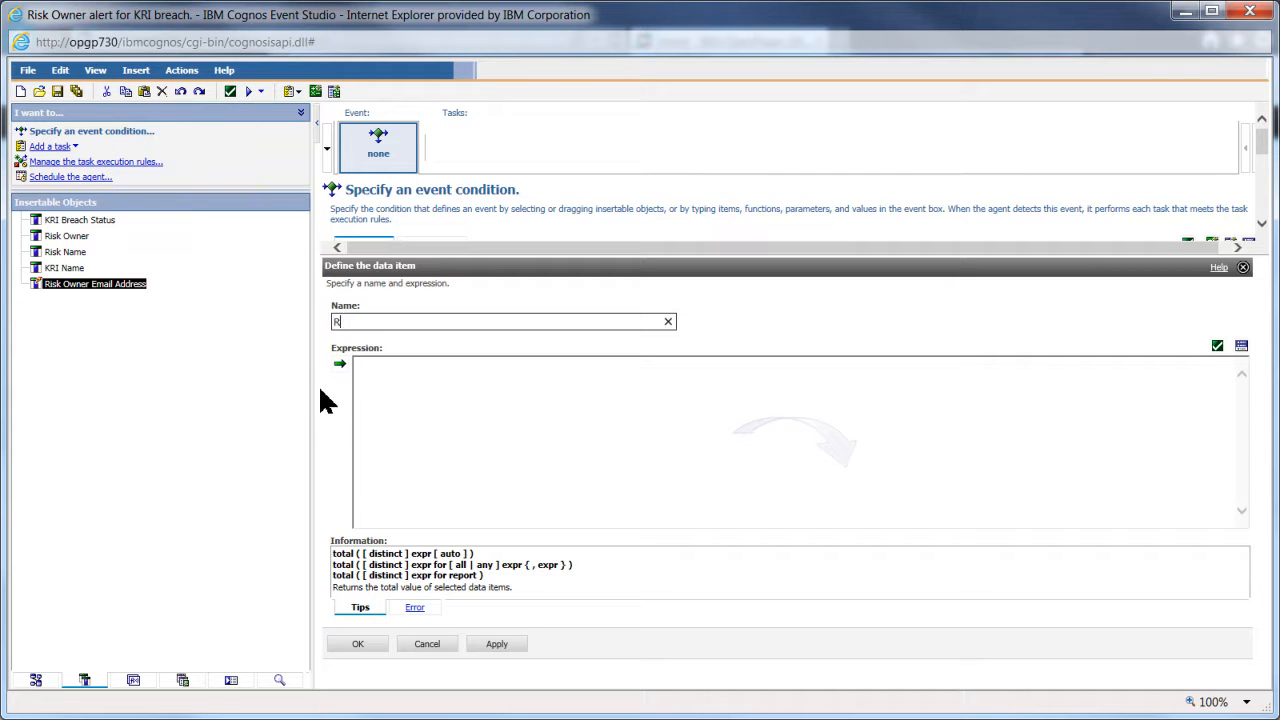
type("Risk Owners Name")
- Start its expression with OP_ACTOR_MGR.GET_DISPLAY_NAME_BY_ACTOR_NAME applied to [Risk Owner]
left_click(134, 681)
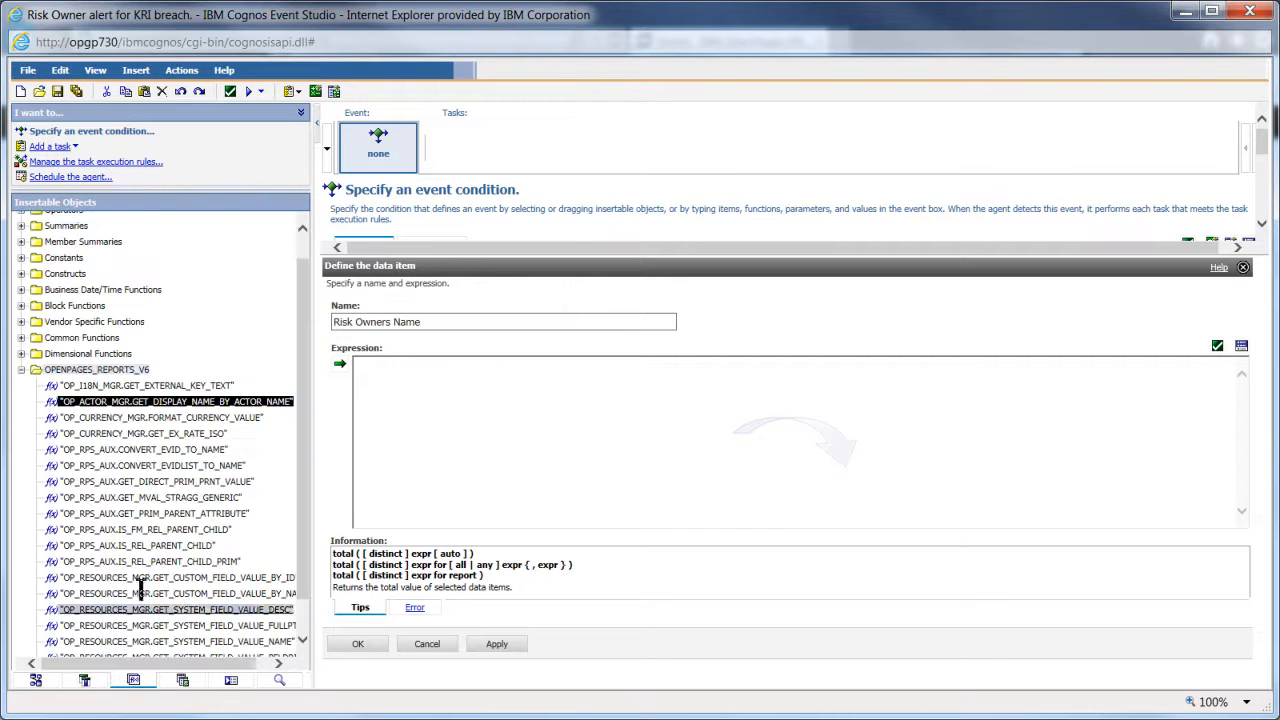
left_click(342, 366)
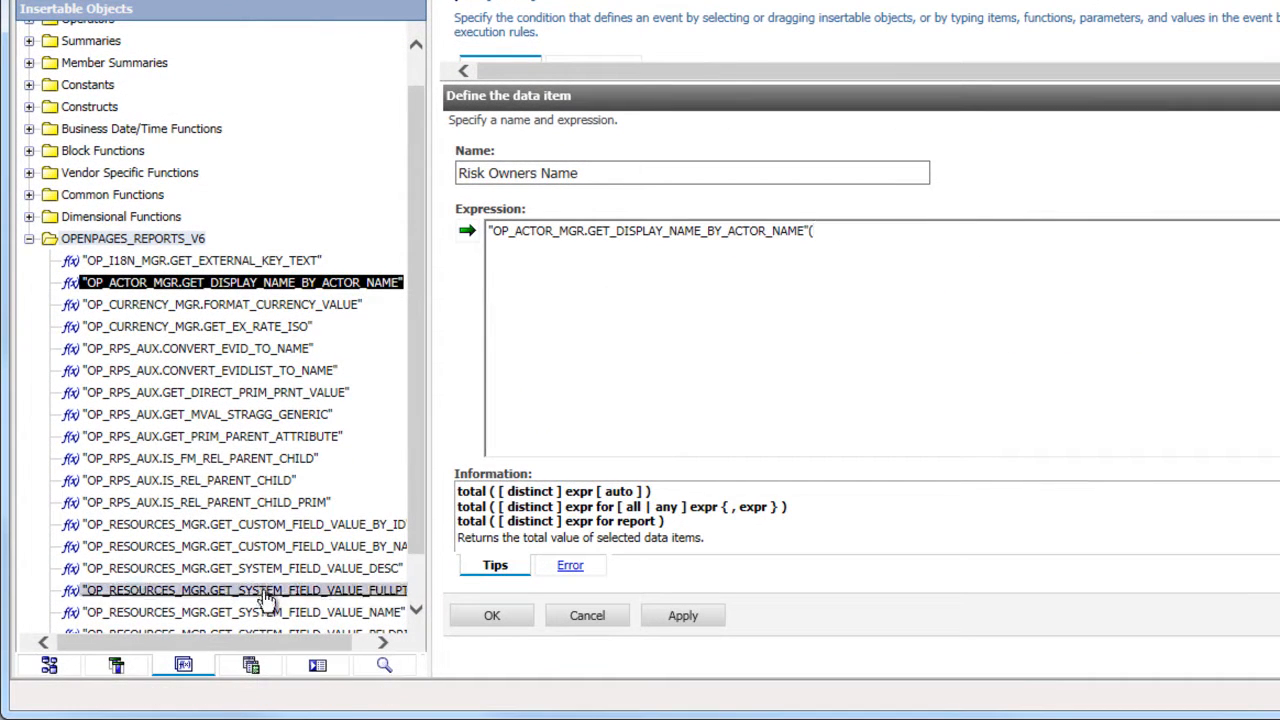
left_click(115, 670)
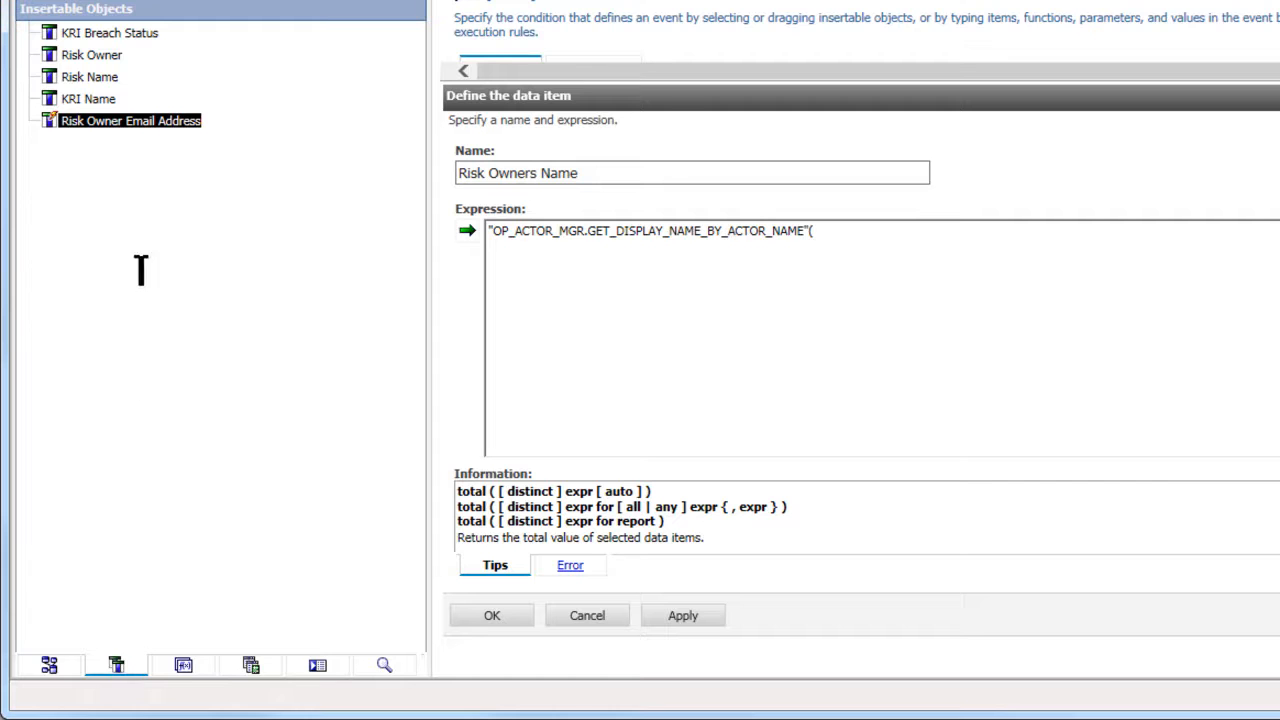
left_click(96, 55)
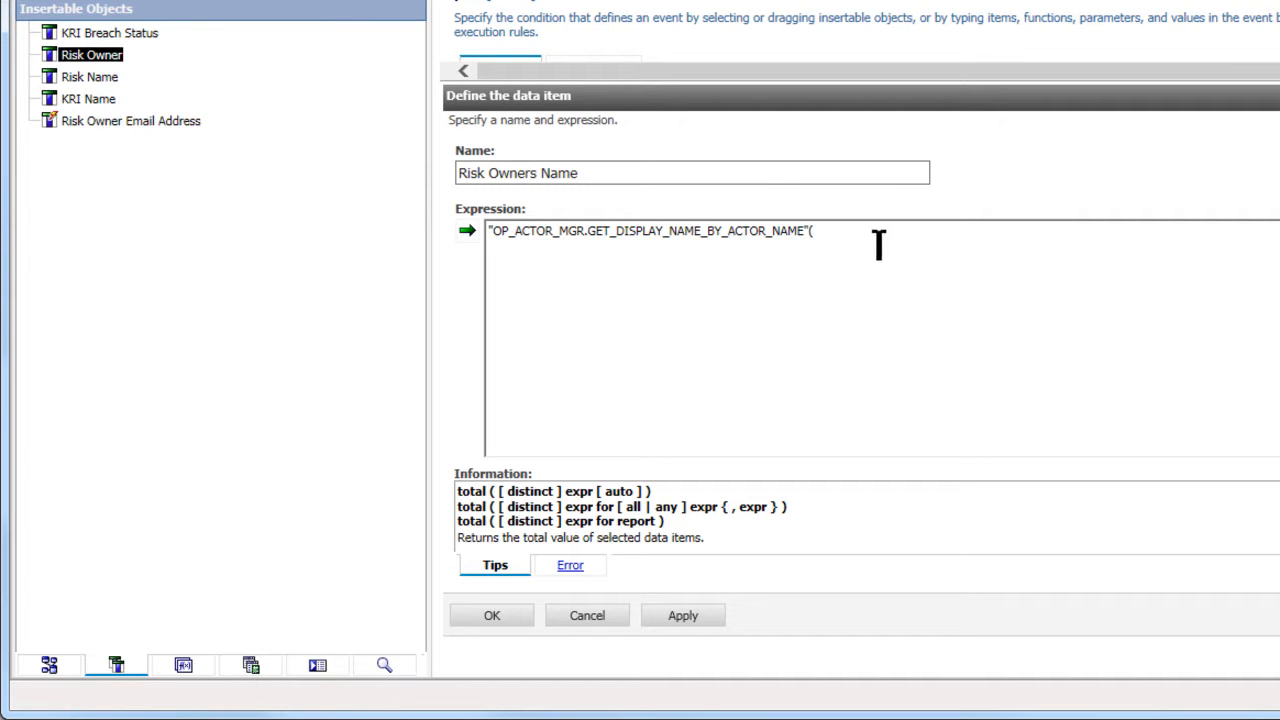
left_click(467, 232)
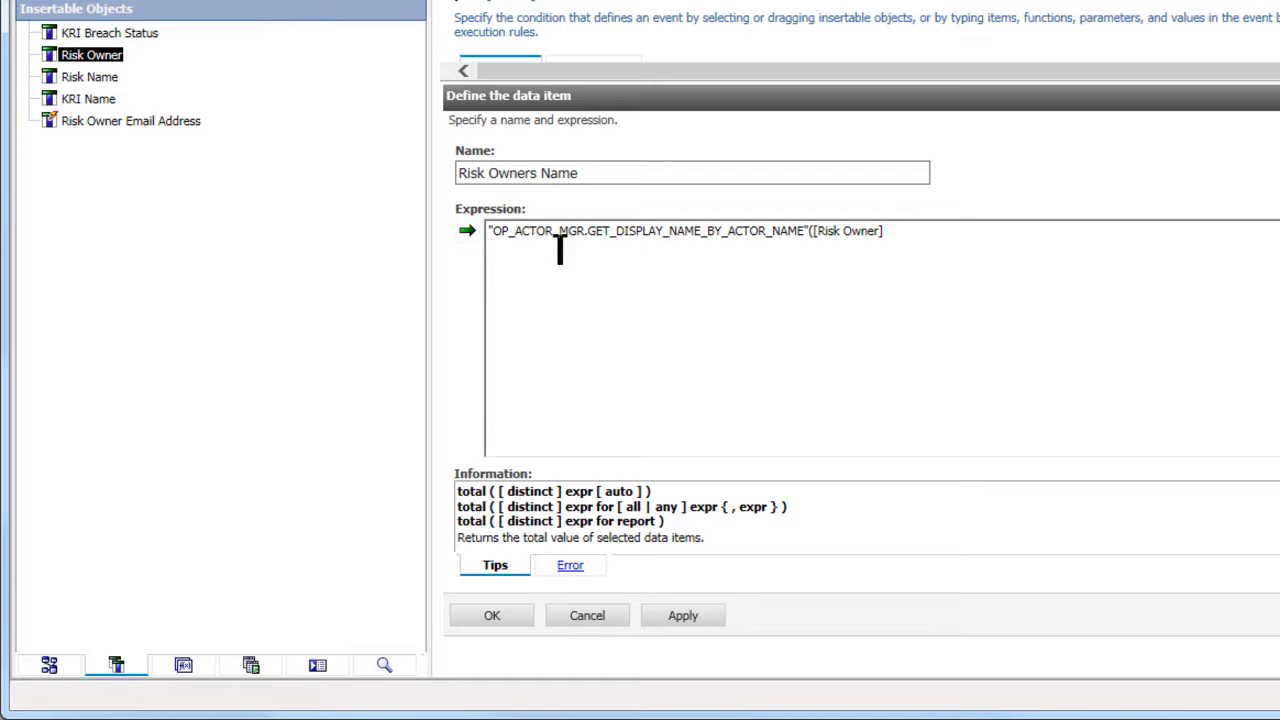
- Finish the Risk Owners Name expression with null and '%FN;, %LN;', validate it, and save it as a data item
type(", null")
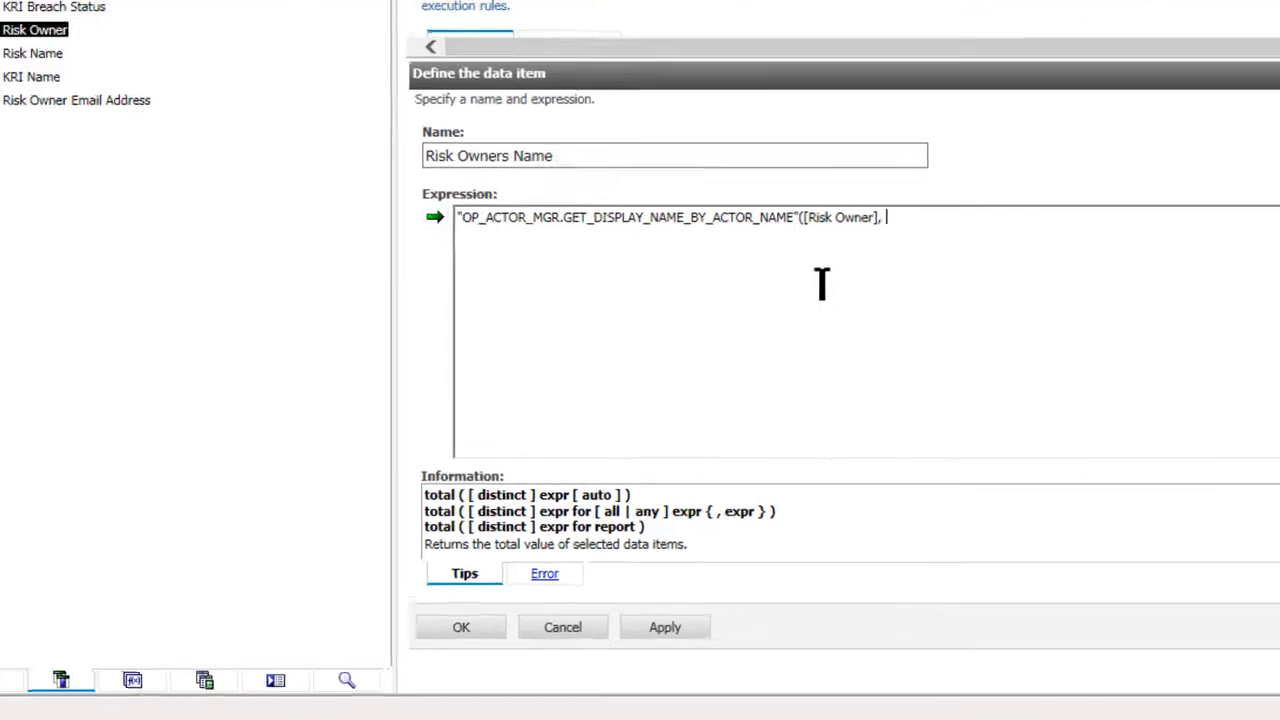
type(", '")
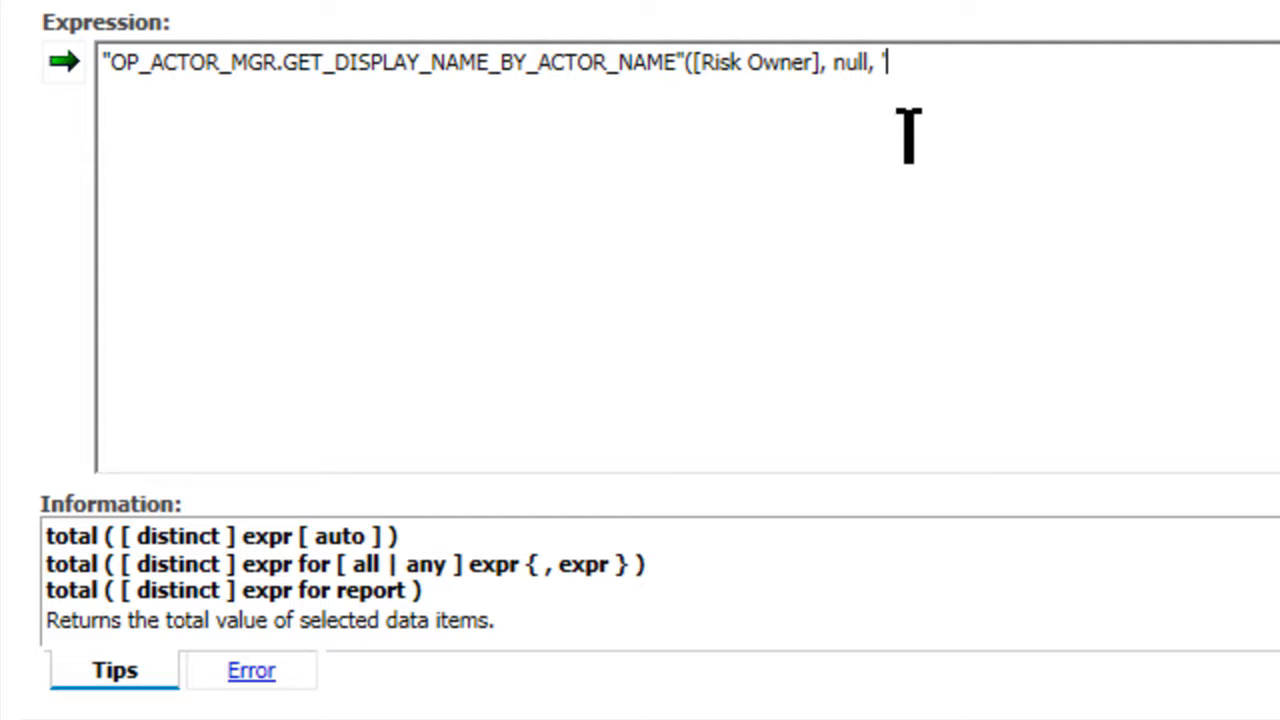
type("%FN")
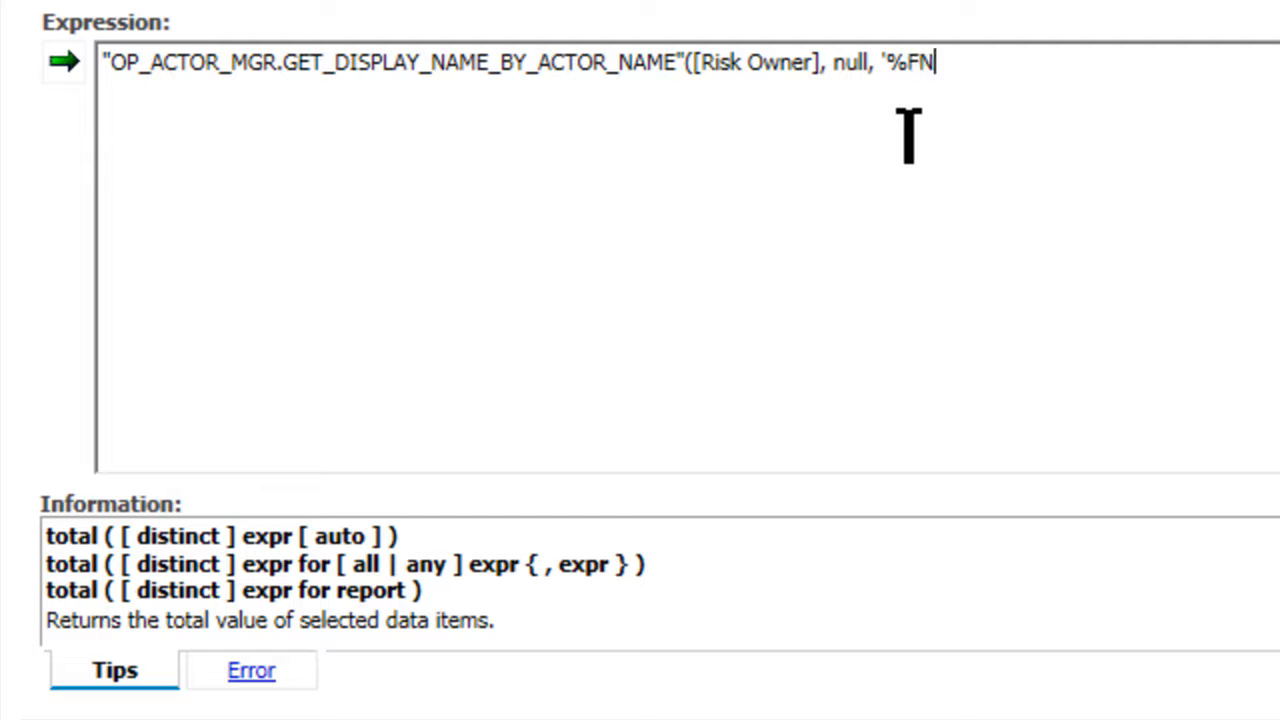
type(";, %LN")
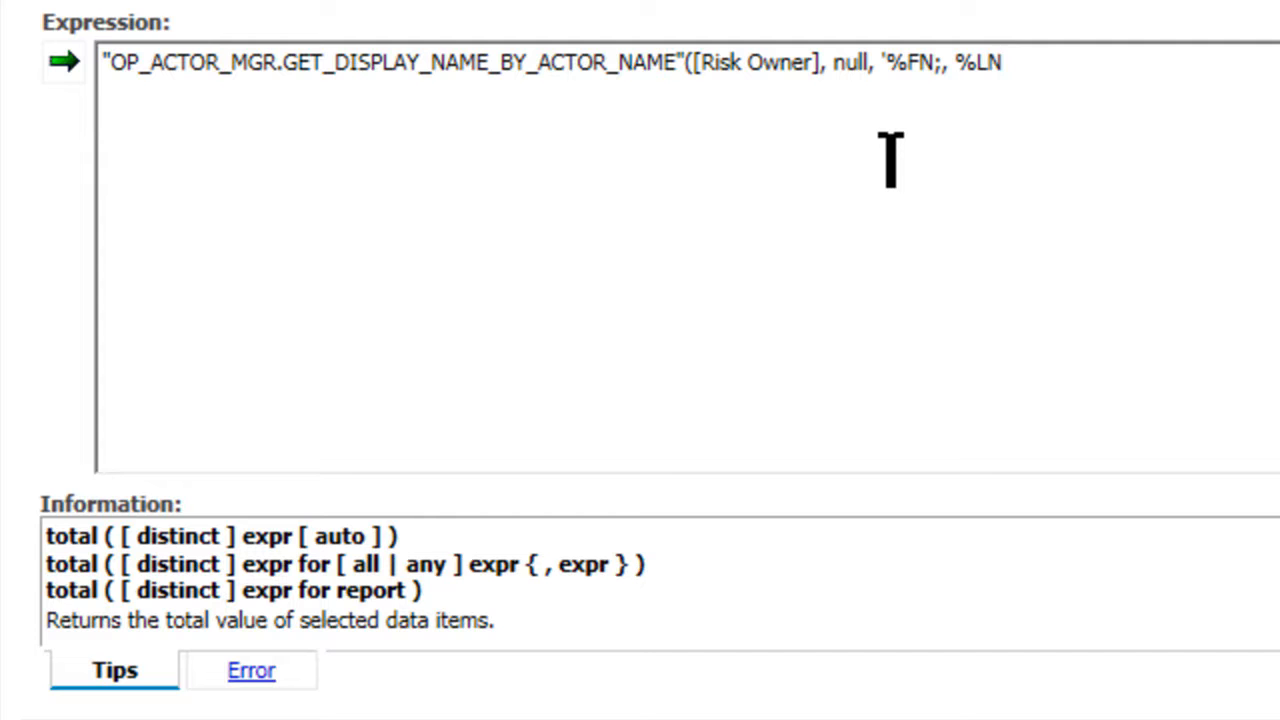
type(";')")
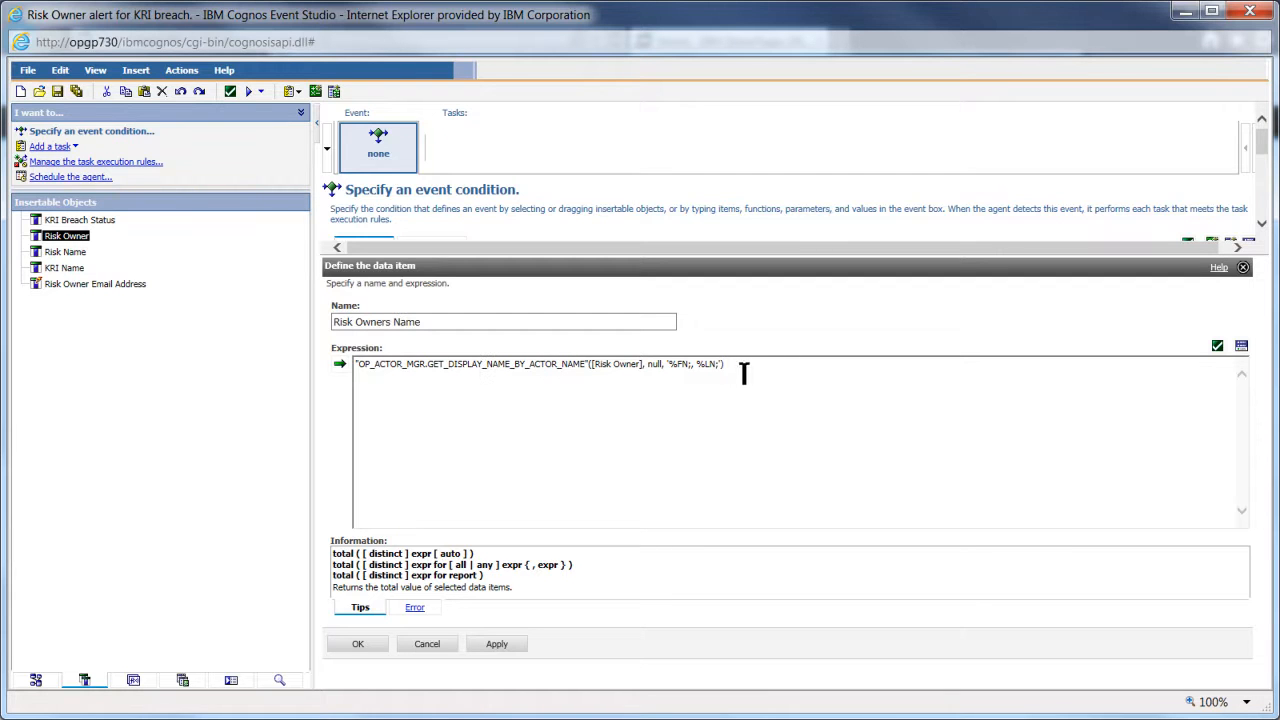
left_click(1217, 346)
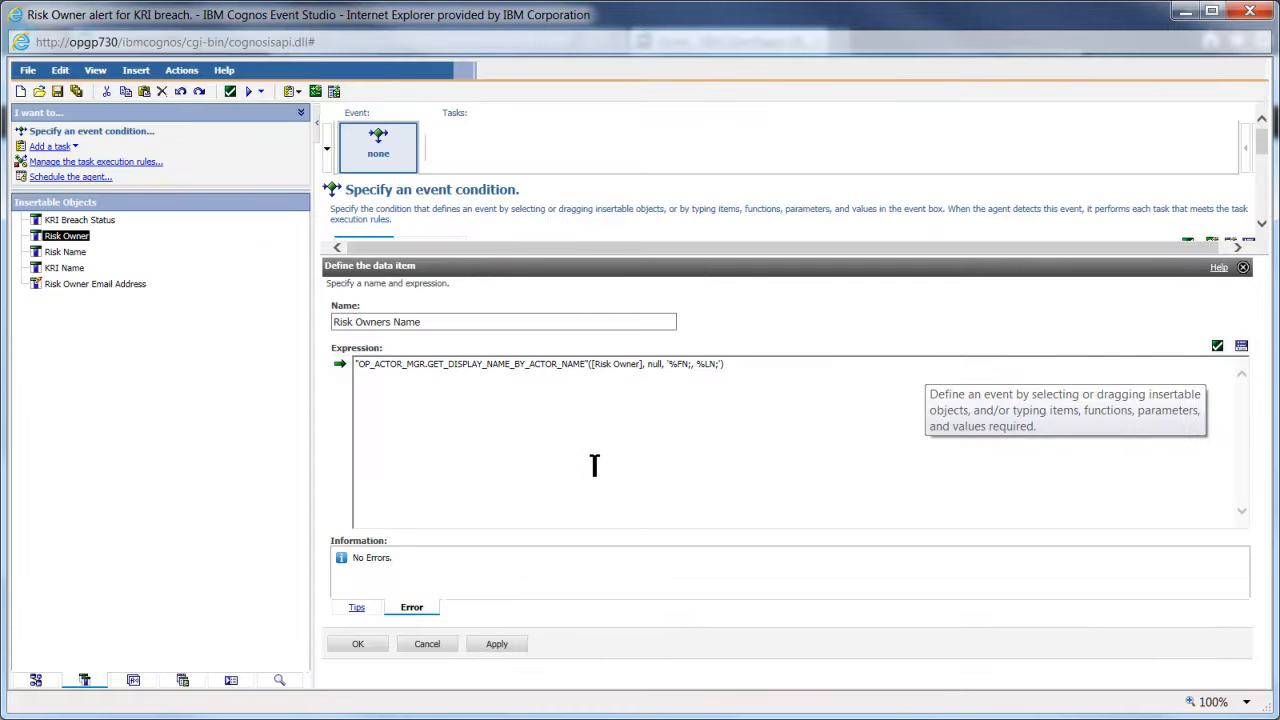
left_click(361, 648)
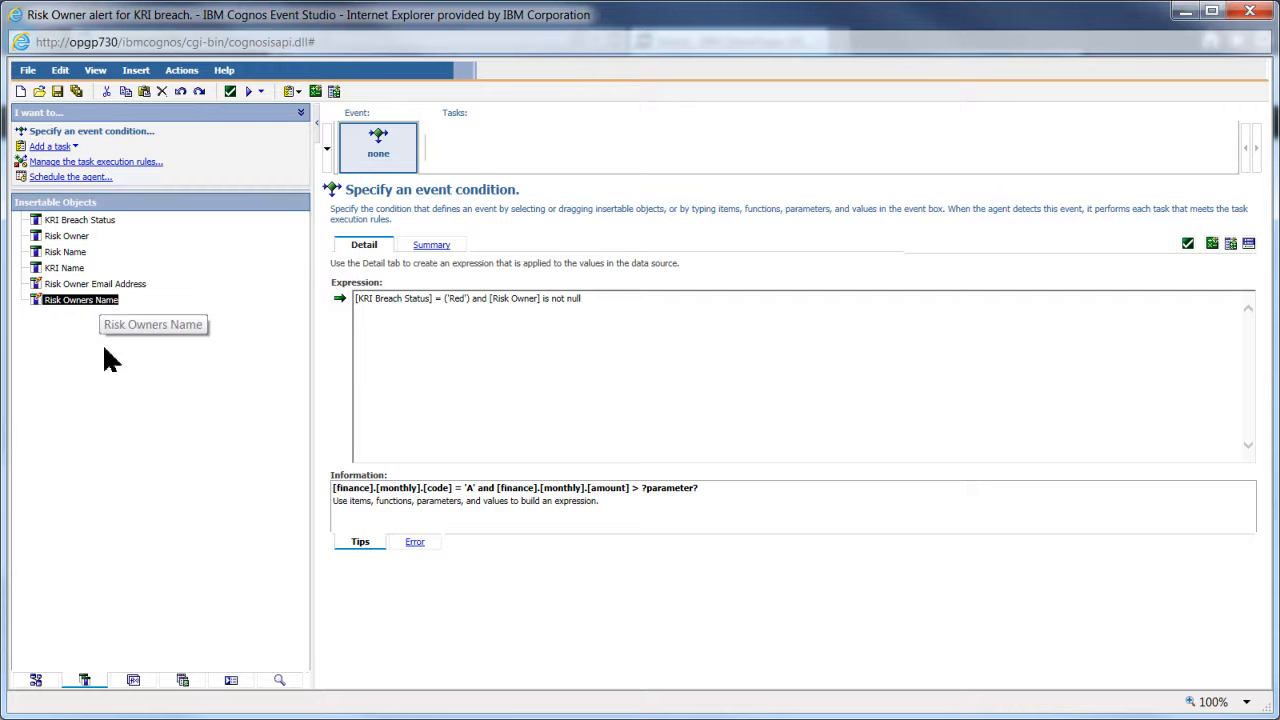
- Insert the Risk folder's Risk Detail Page URL field into the agent as a data item
left_click(35, 680)
left_click_drag(309, 514, 307, 368)
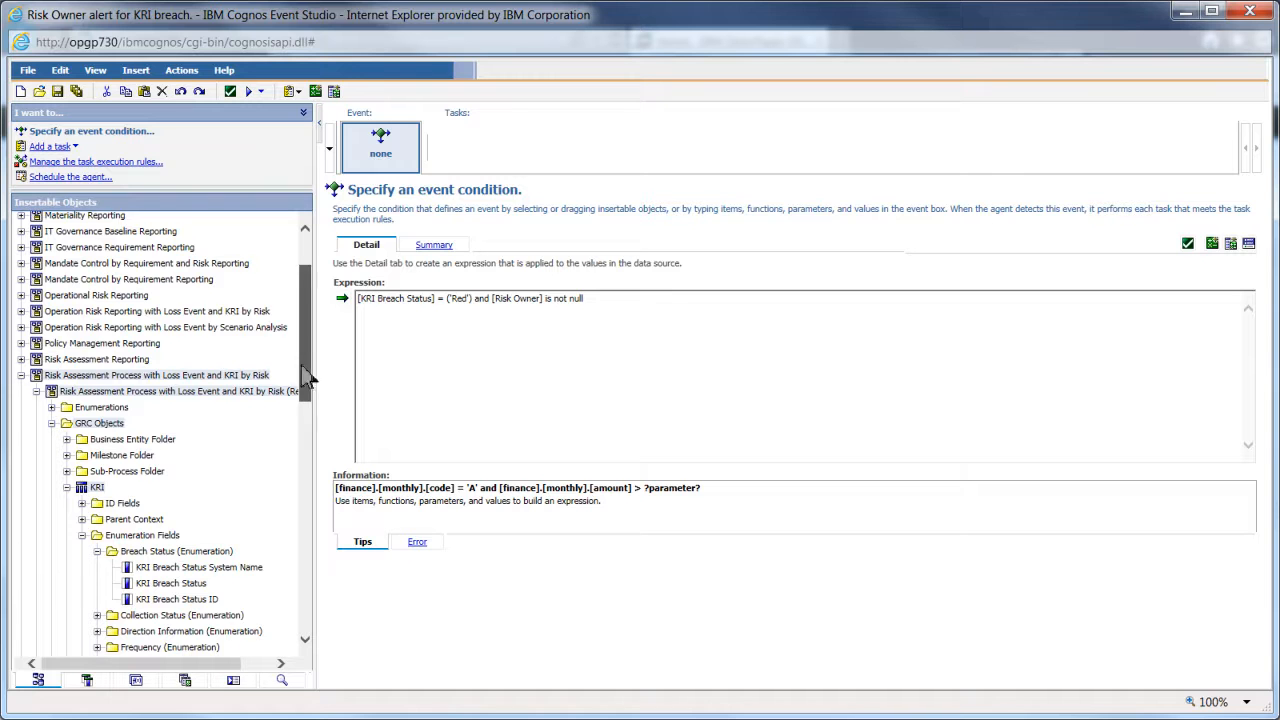
left_click(67, 487)
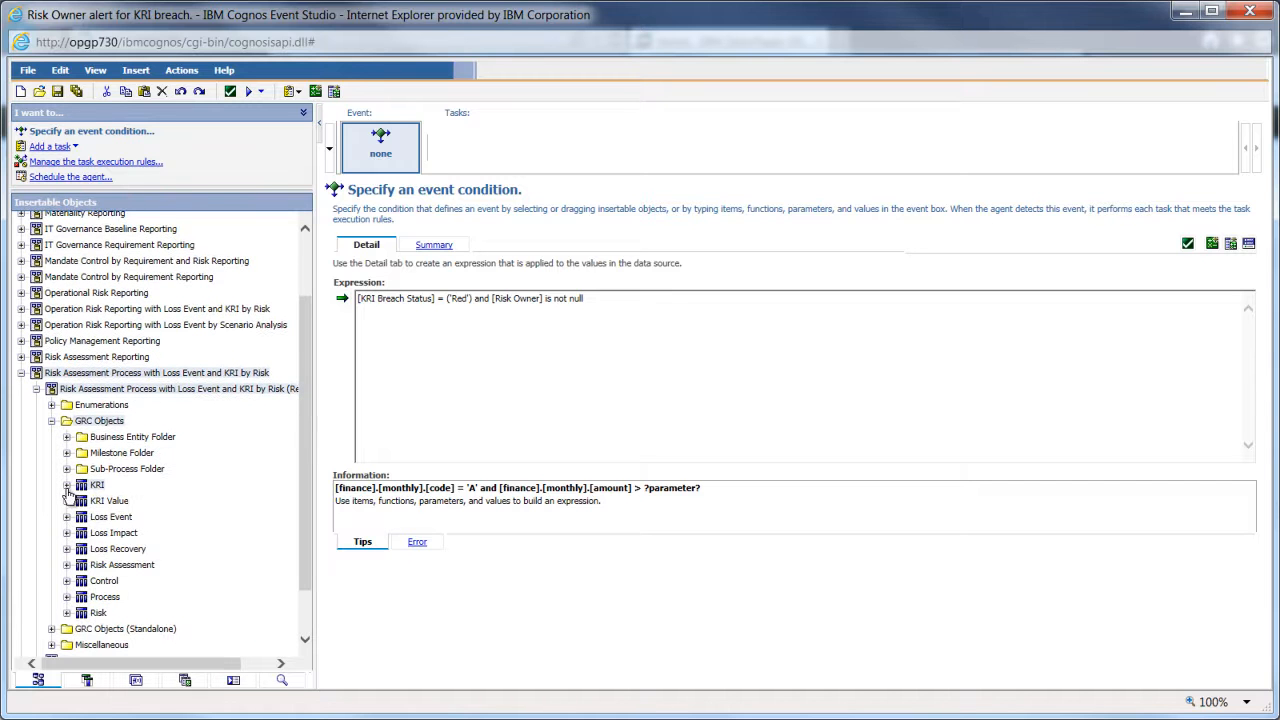
left_click(66, 612)
left_click_drag(308, 335, 300, 443)
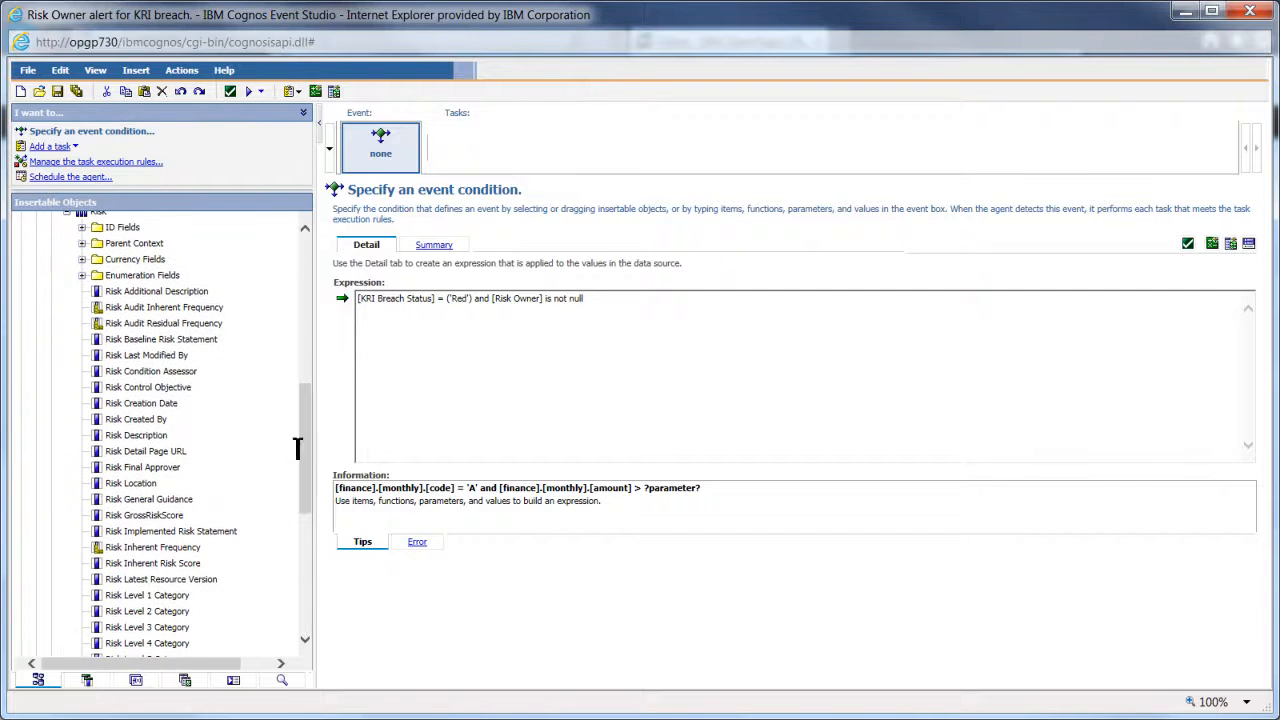
left_click_drag(155, 458, 182, 468)
left_click(181, 464)
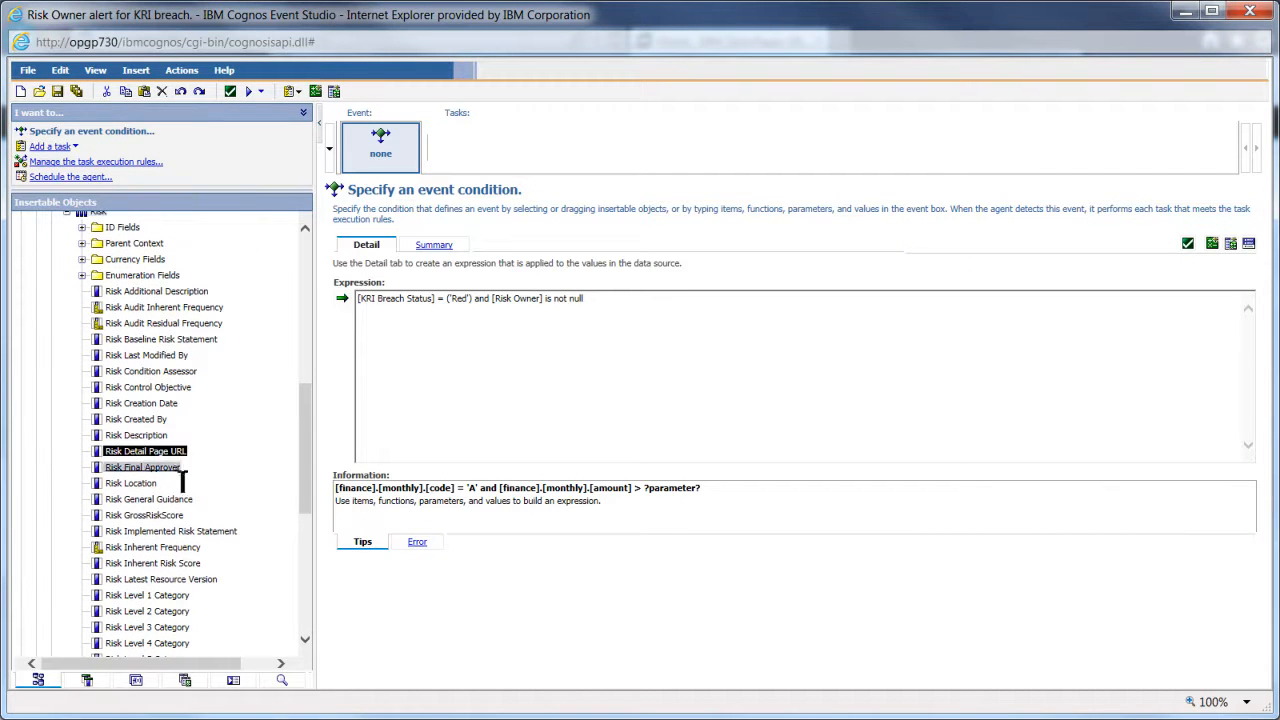
left_click(87, 680)
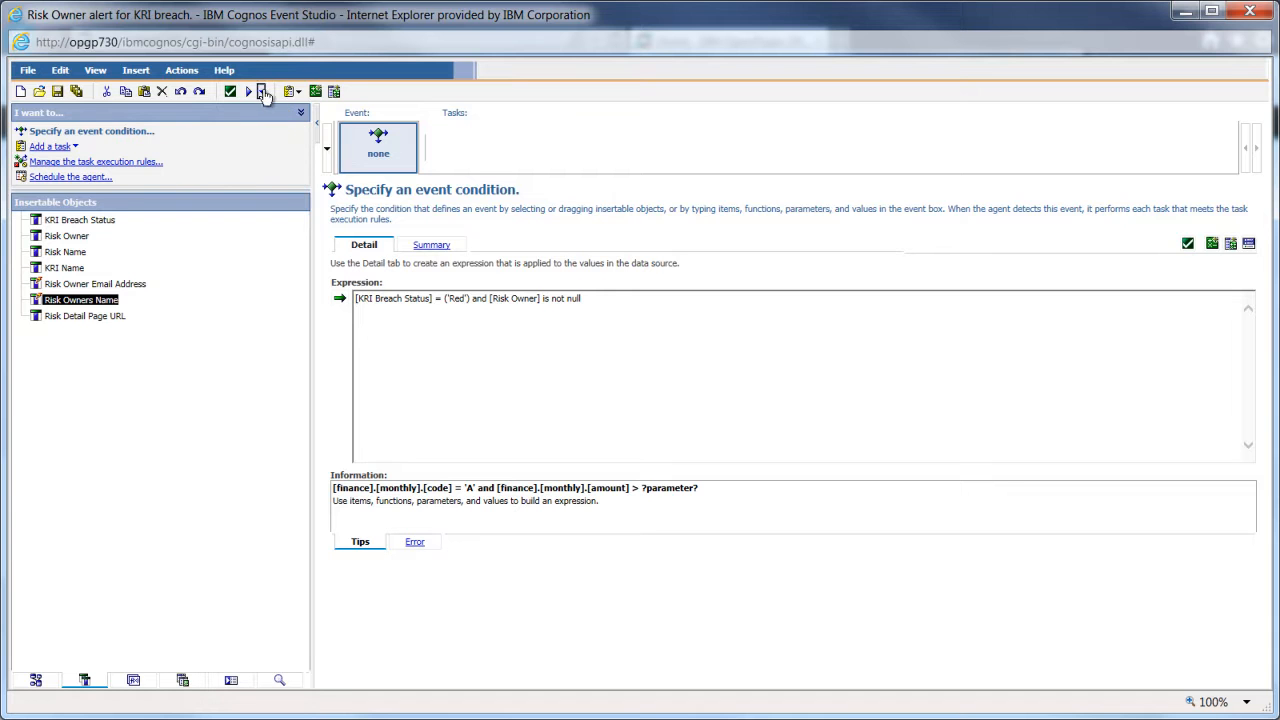
left_click(260, 91)
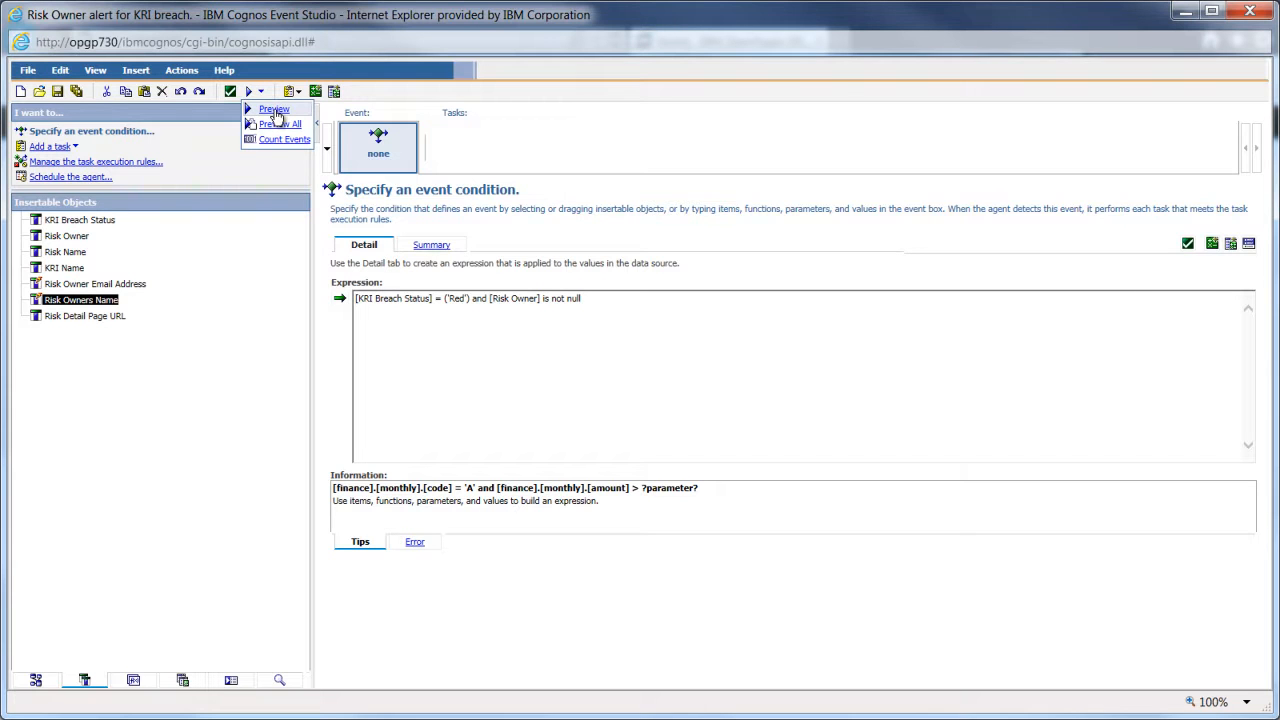
left_click(275, 110)
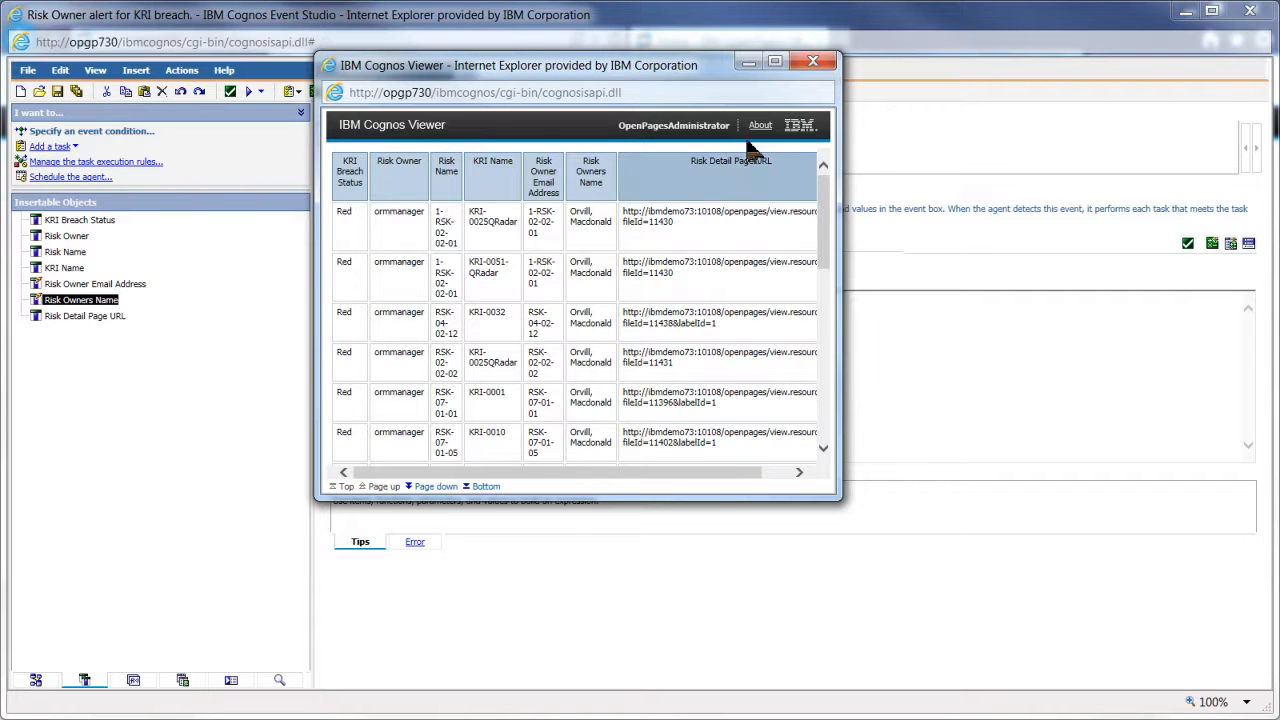
left_click(812, 62)
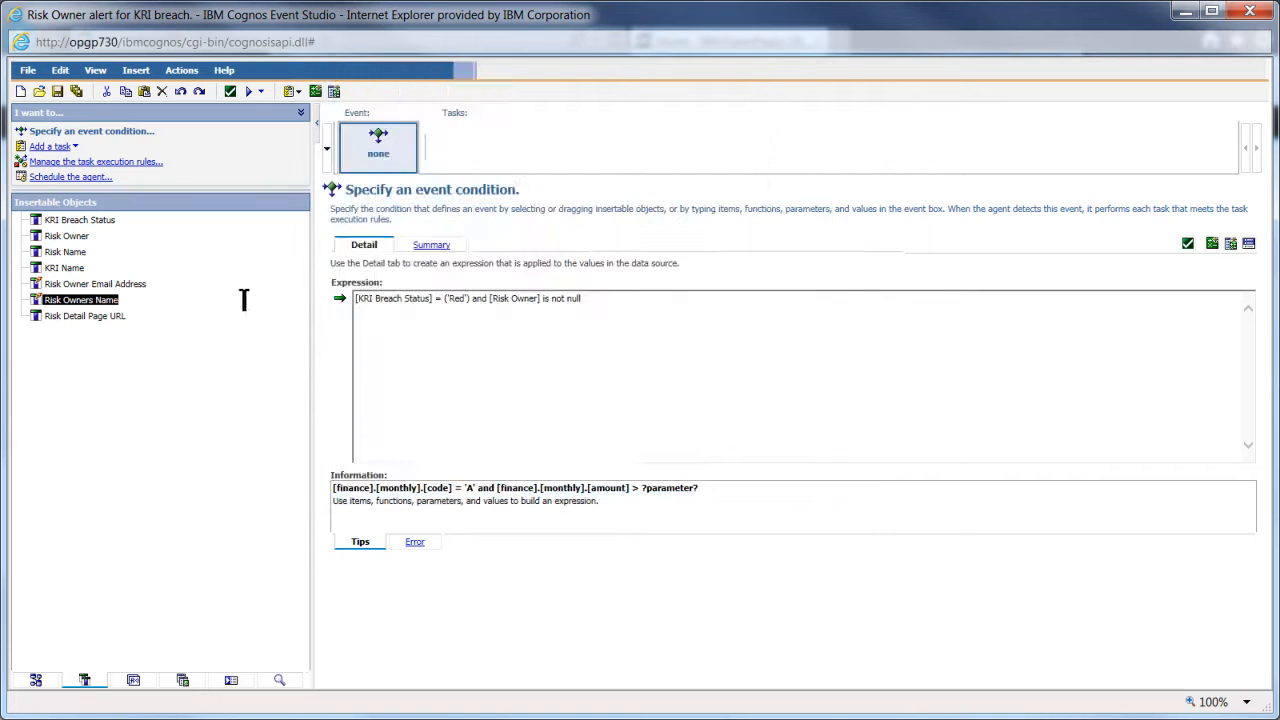
left_click(104, 286)
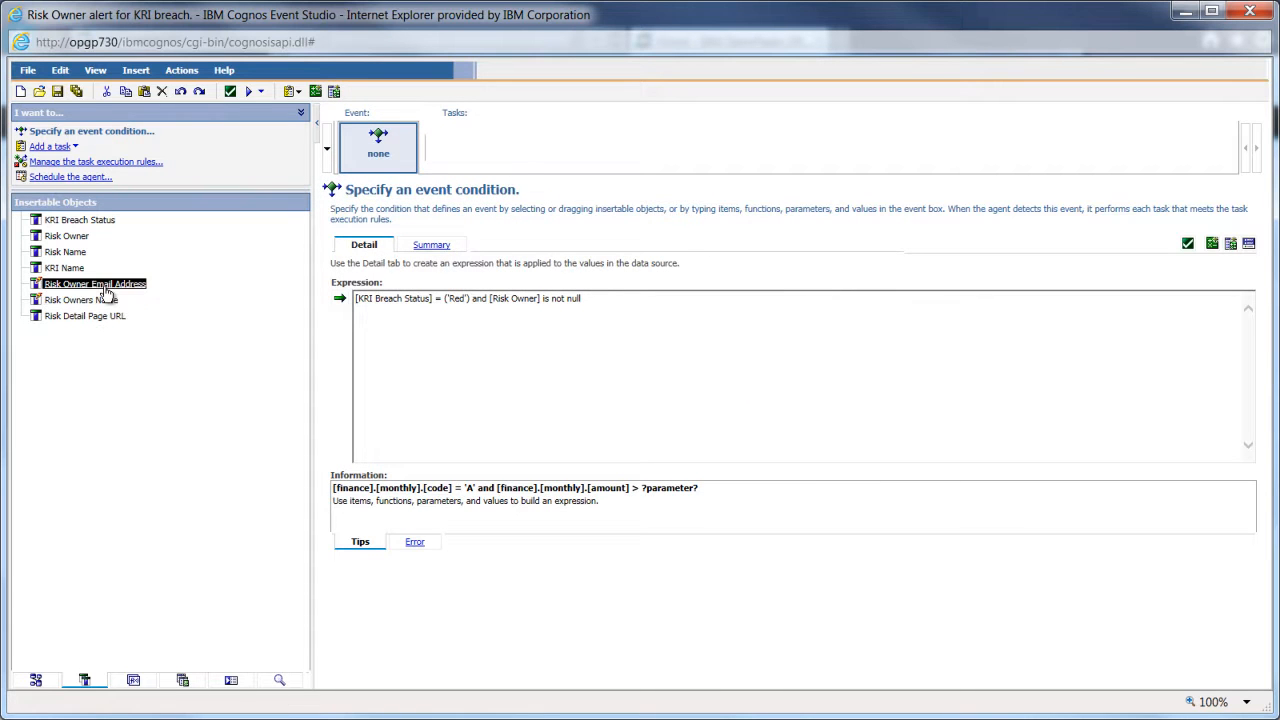
- Replace [Risk Name] with [Risk Owner] in the Risk Owner Email Address definition and validate it
right_click(107, 291)
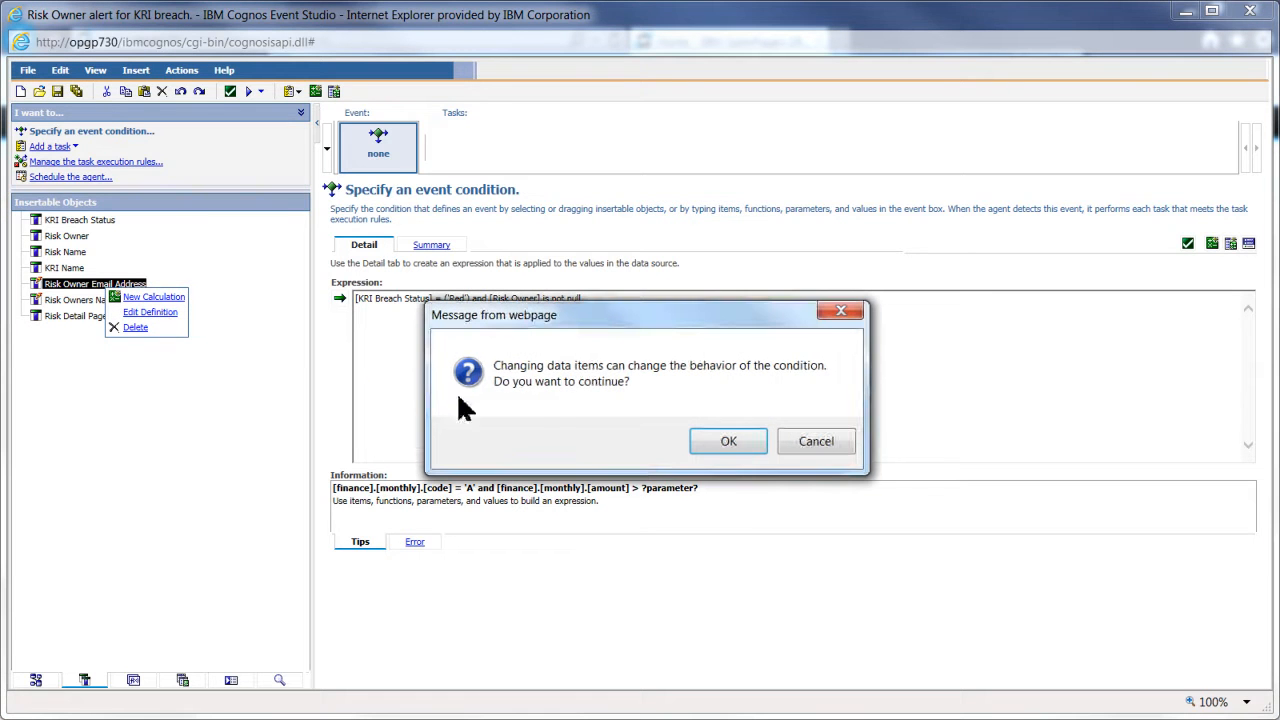
left_click(729, 443)
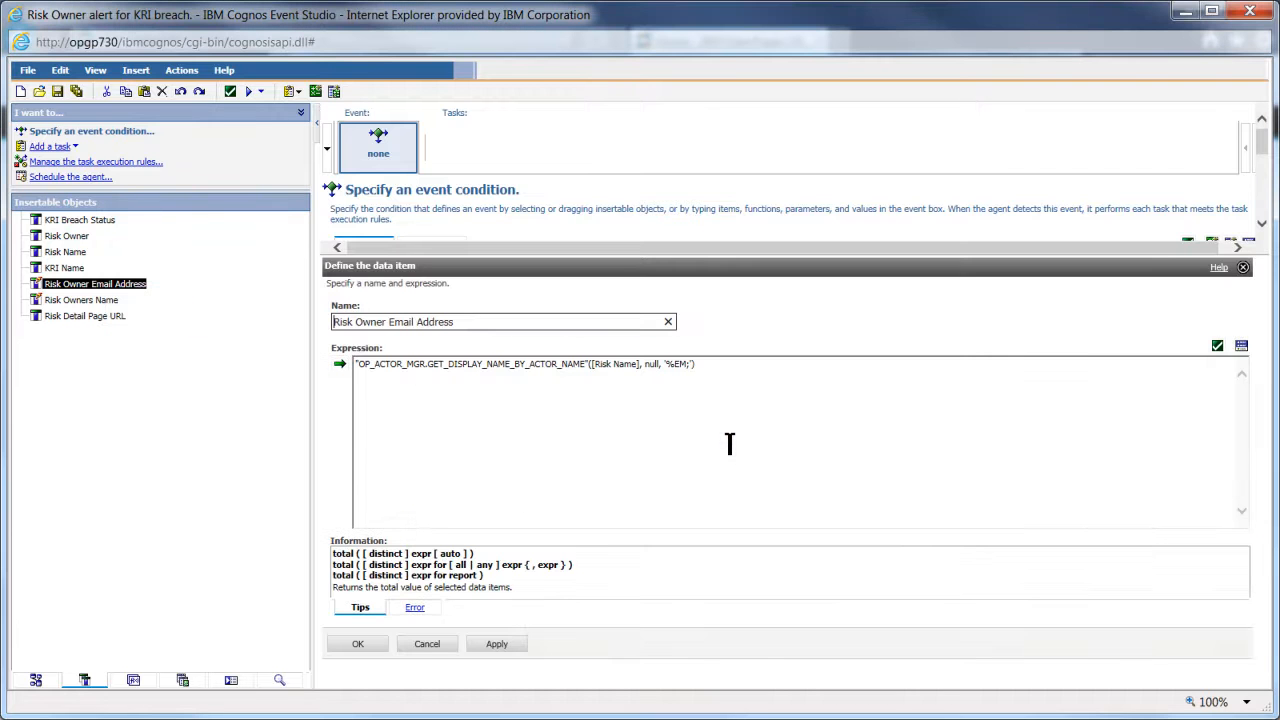
left_click(652, 368)
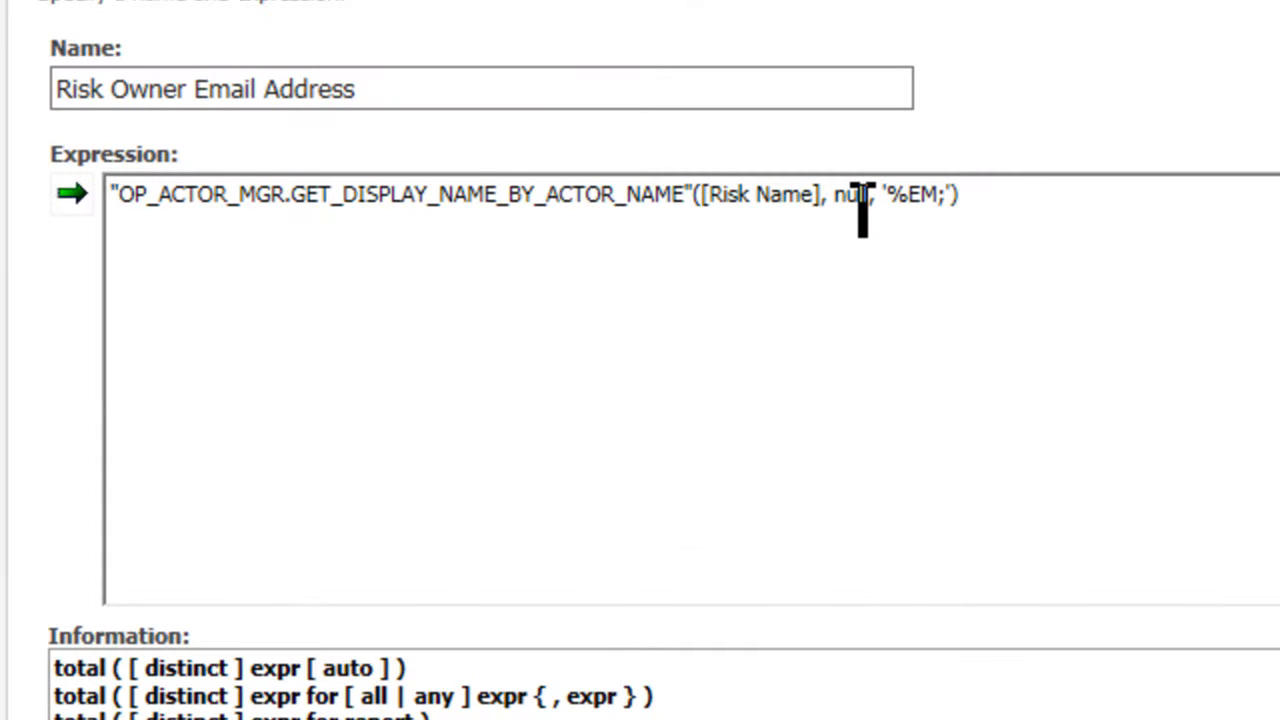
key("BackSpace")
key("BackSpace")
key("BackSpace")
key("BackSpace")
key("BackSpace")
key("BackSpace")
key("BackSpace")
key("BackSpace")
key("BackSpace")
key("BackSpace")
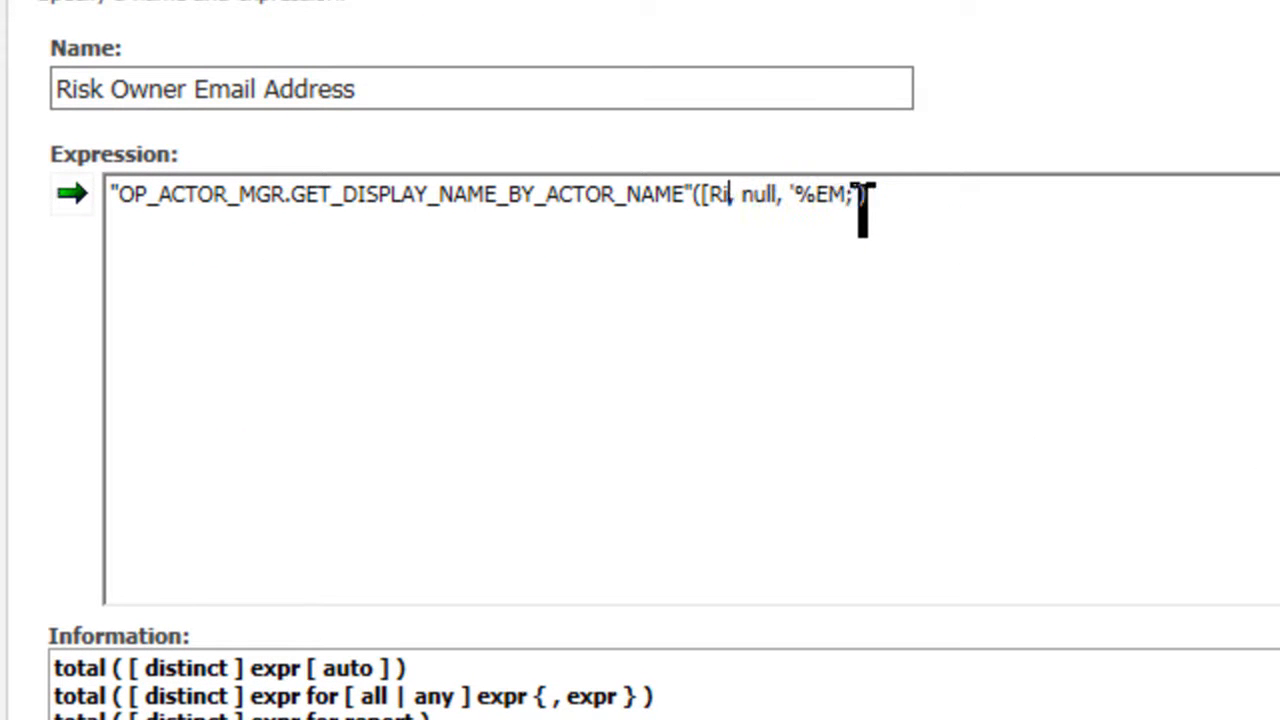
key("BackSpace")
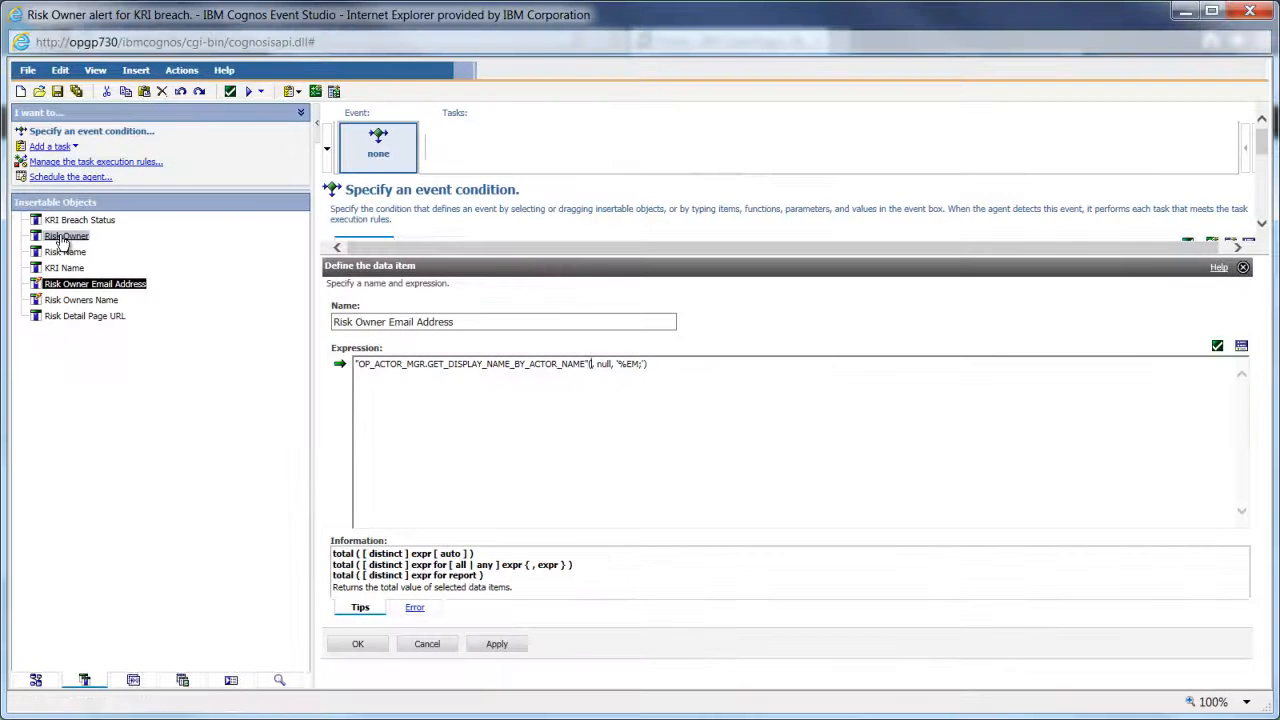
left_click(61, 238)
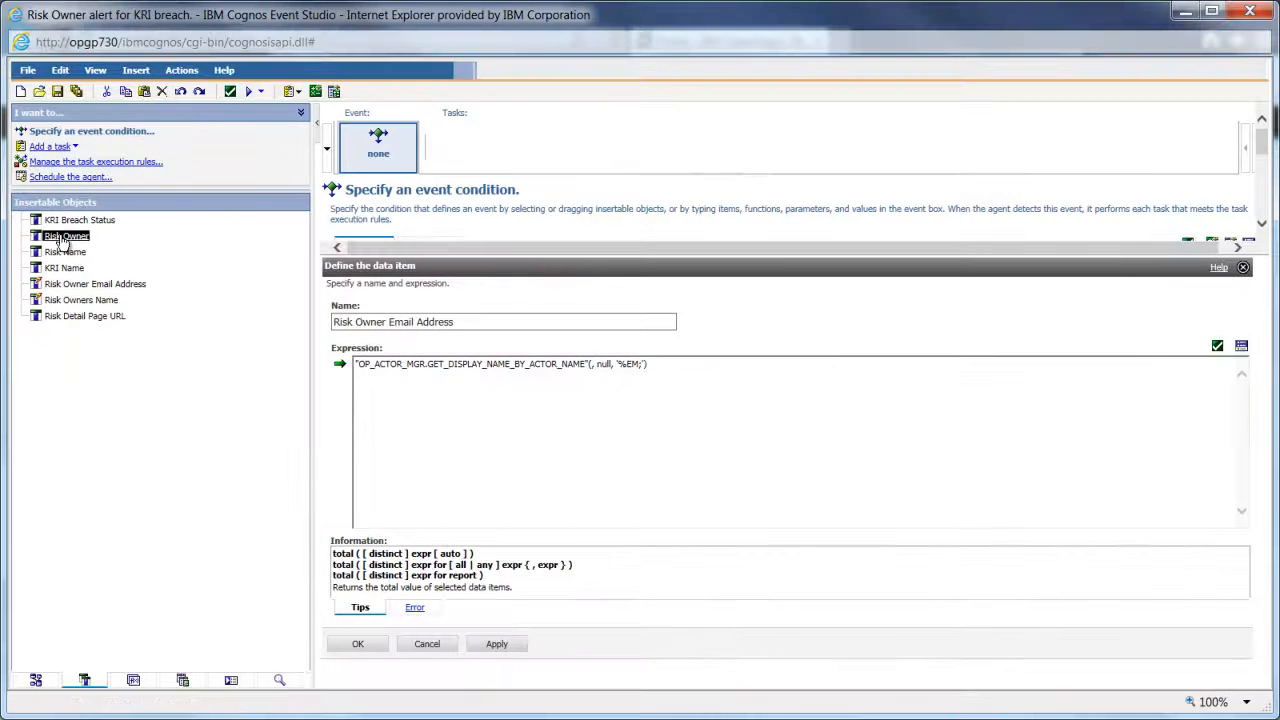
left_click(339, 366)
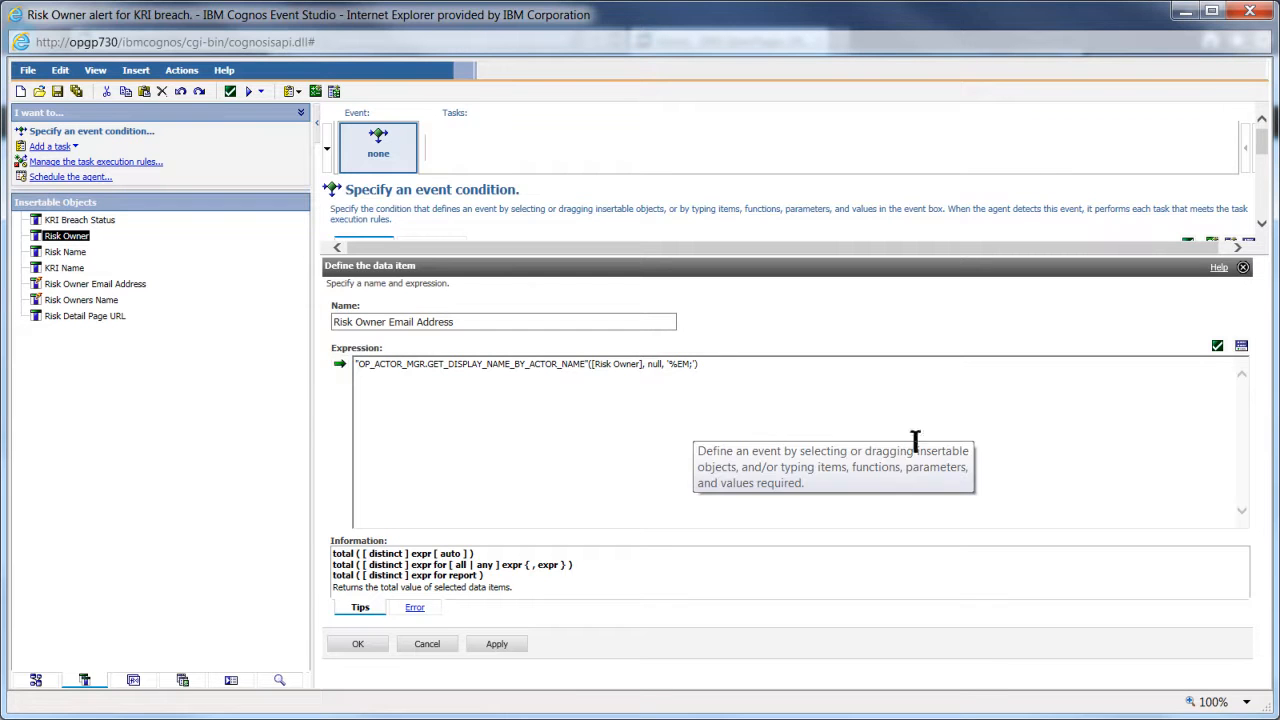
left_click(1218, 345)
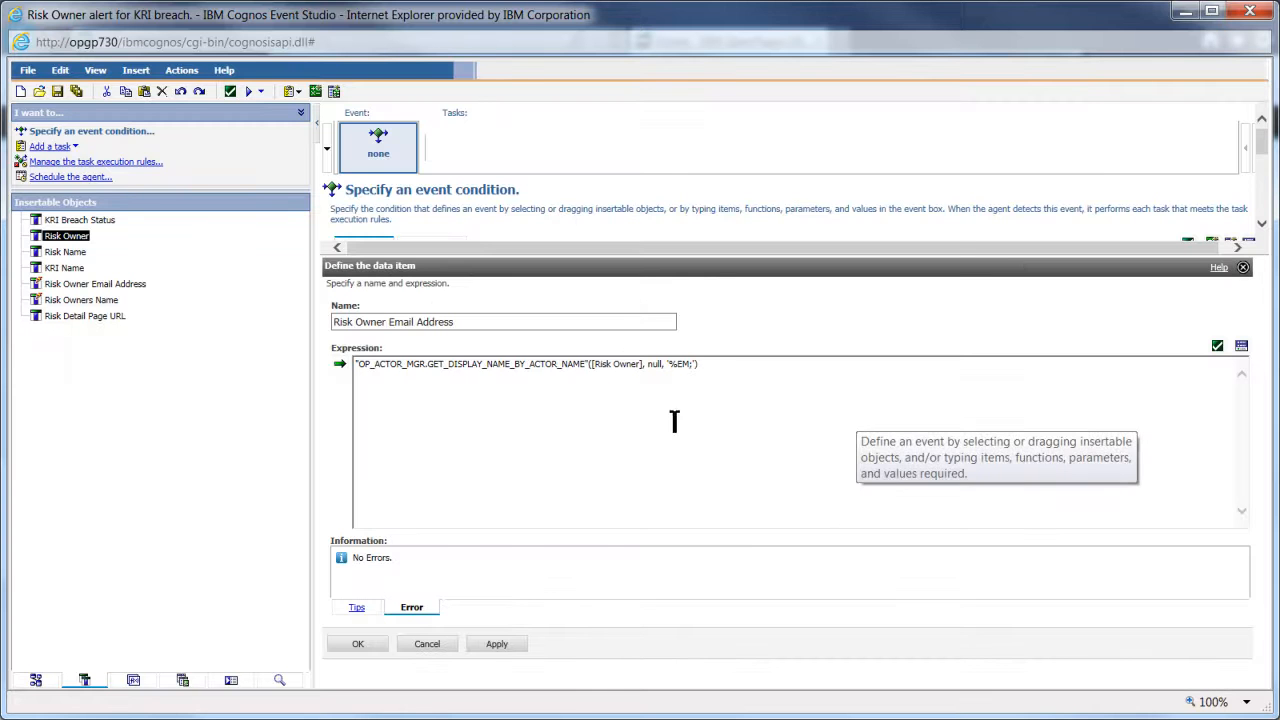
left_click(261, 91)
- Preview the agent's detected events, close the Cognos Viewer, and save the agent
left_click(268, 109)
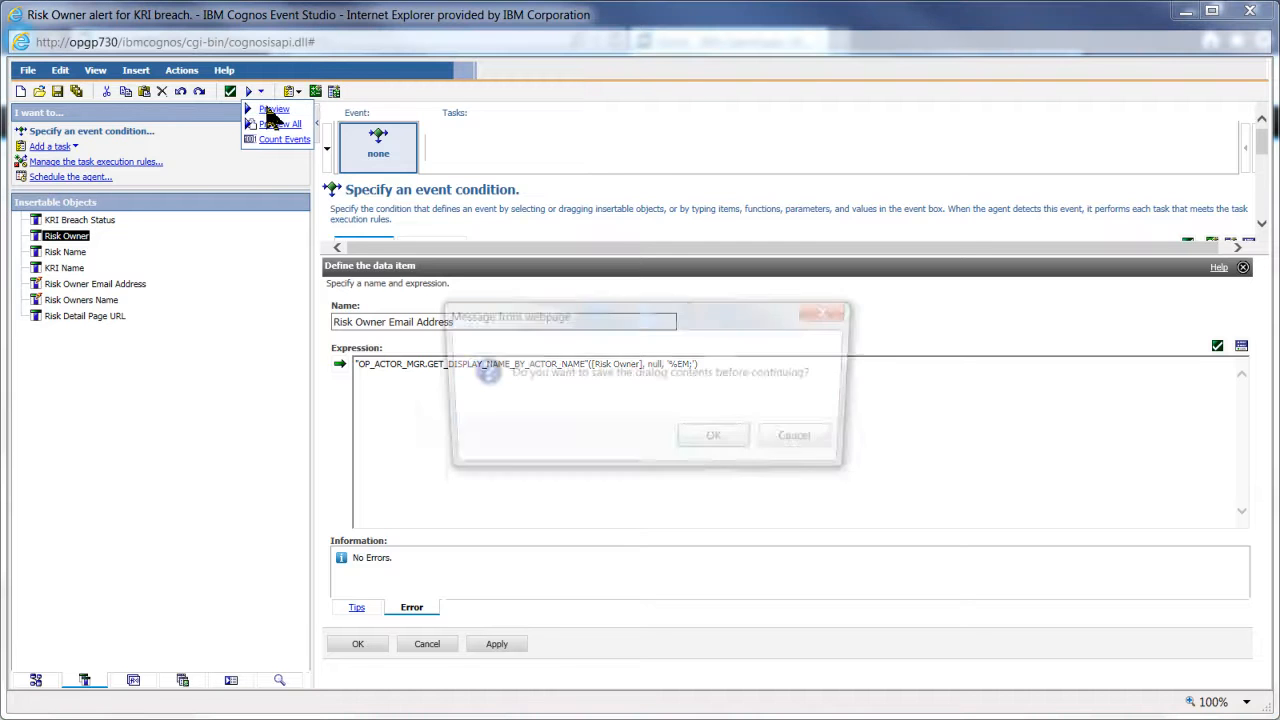
left_click(721, 441)
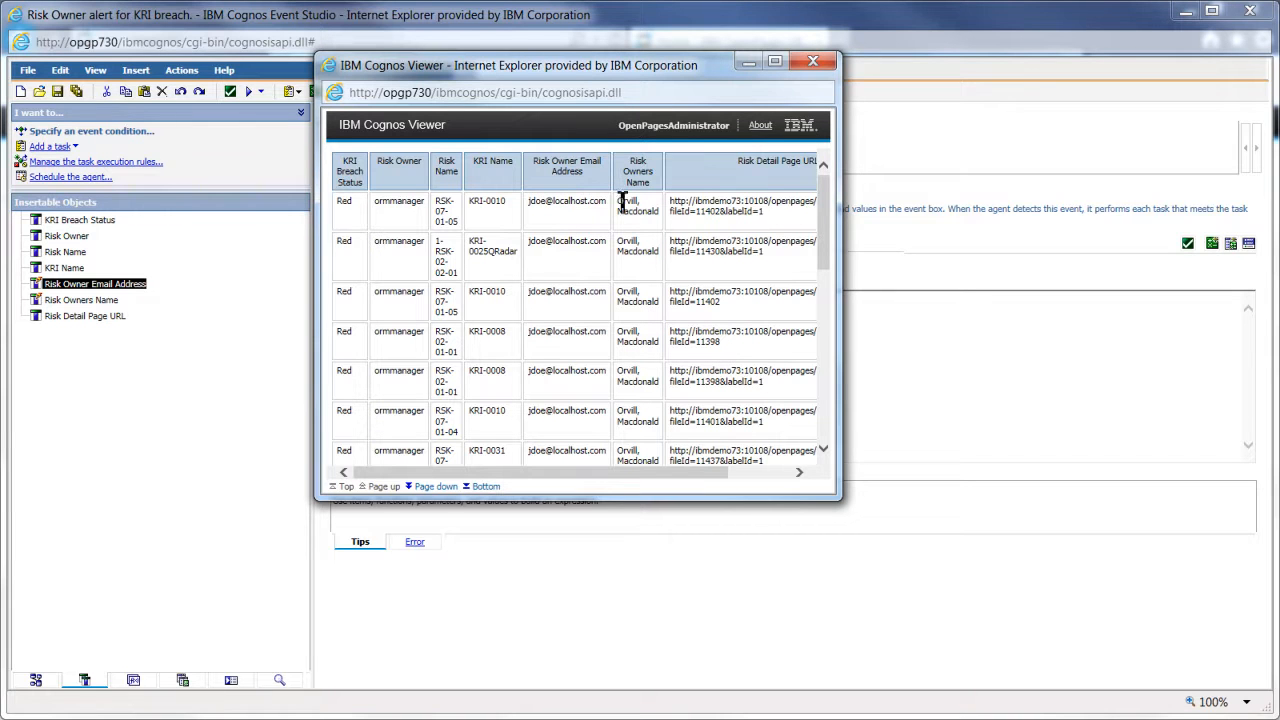
left_click(813, 62)
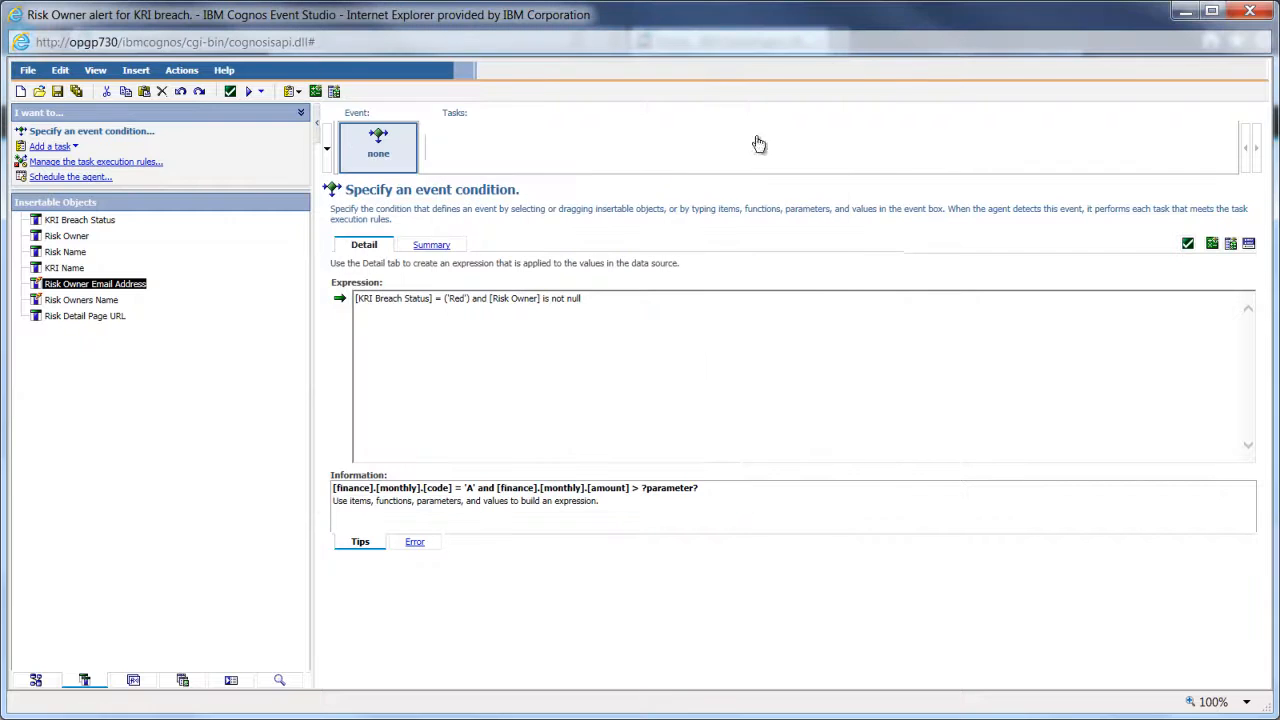
left_click(57, 91)
left_click(75, 148)
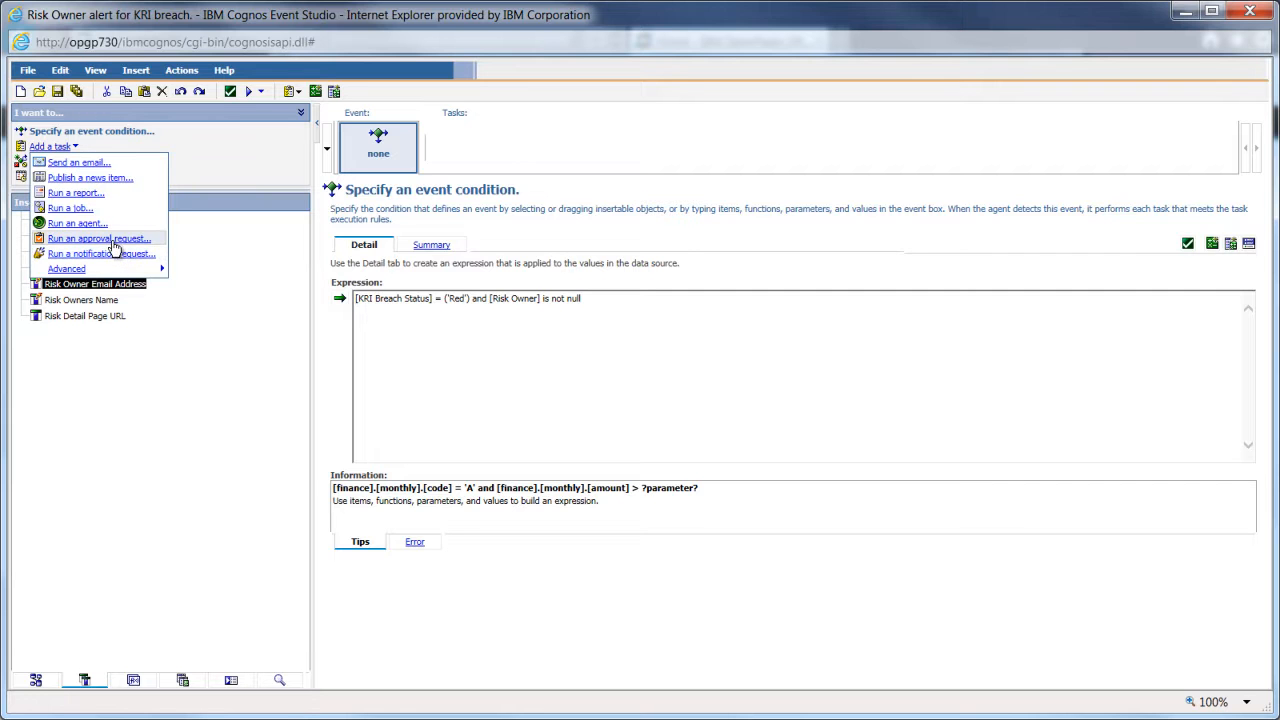
- Add a Send an email task with Risk Owner Email Address as the To recipient
mouse_move(160, 272)
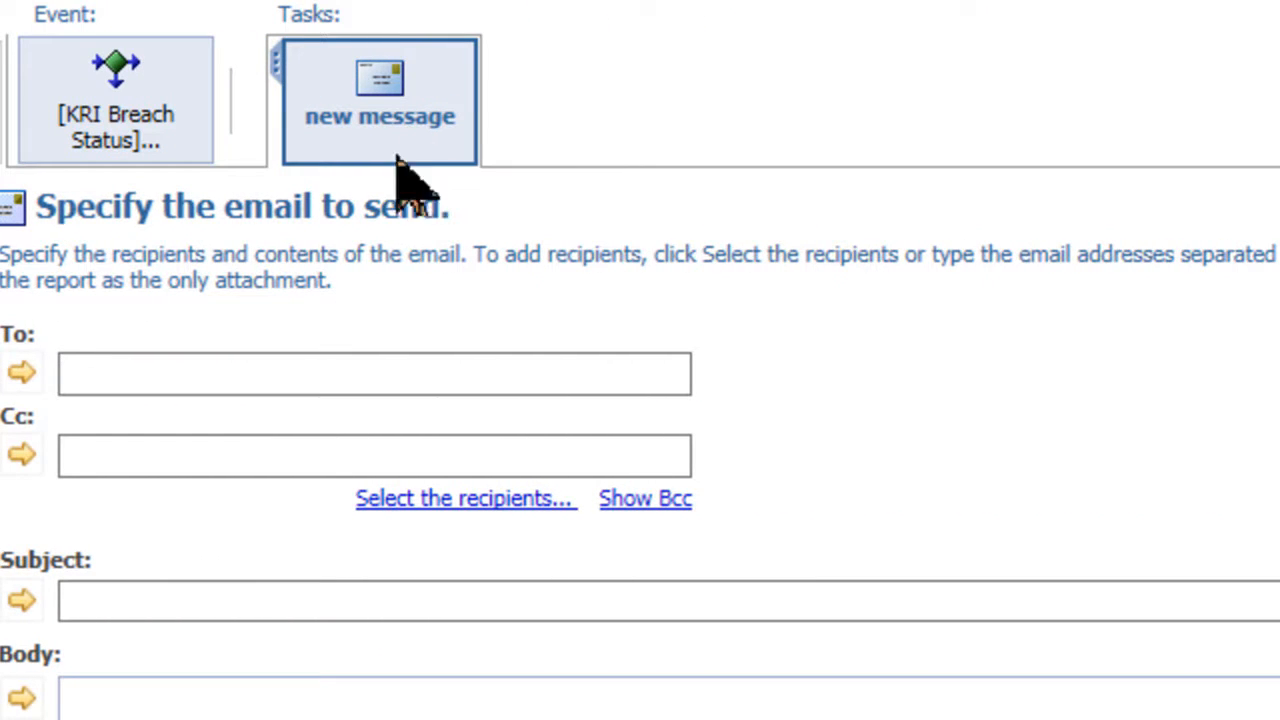
left_click(140, 375)
left_click(140, 375)
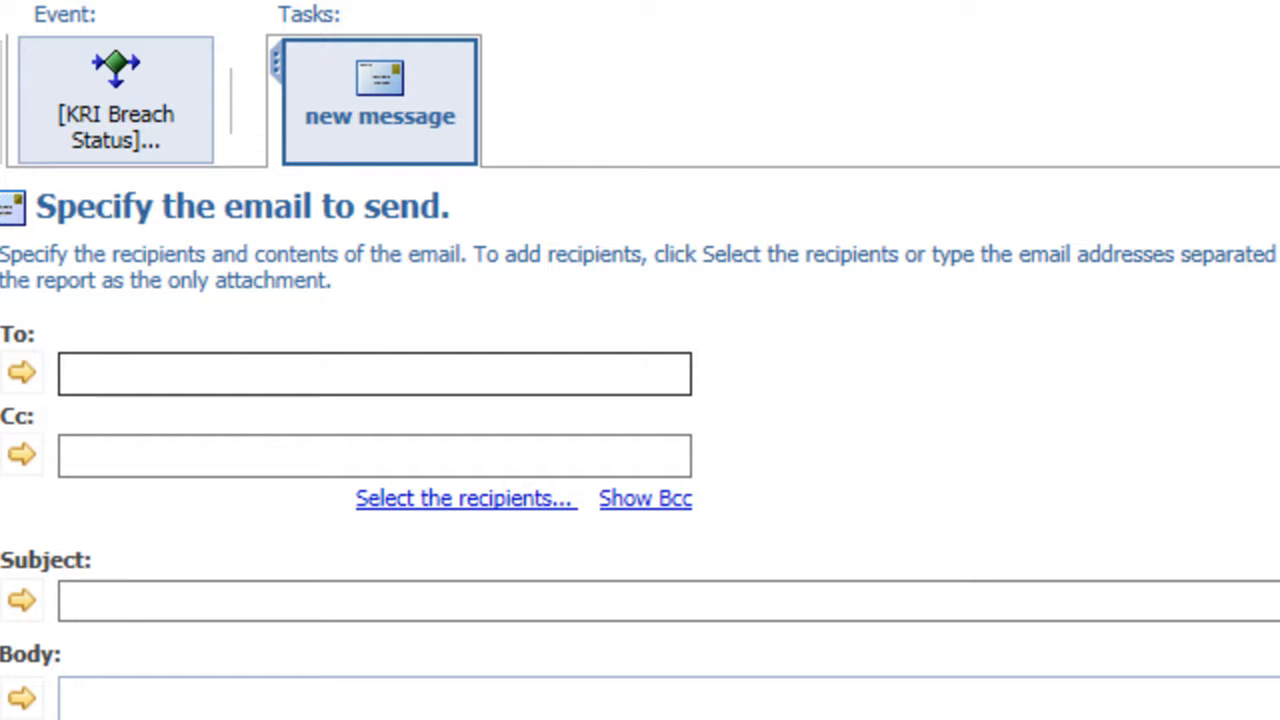
left_click(130, 135)
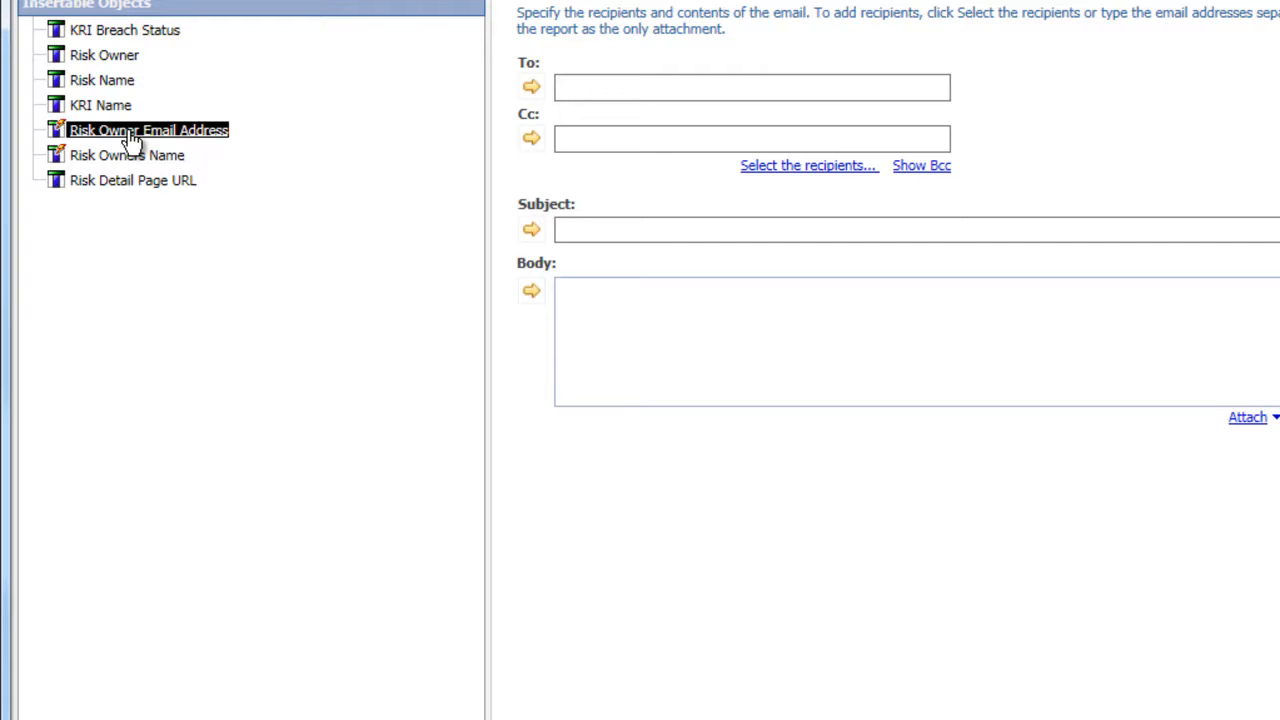
left_click(530, 89)
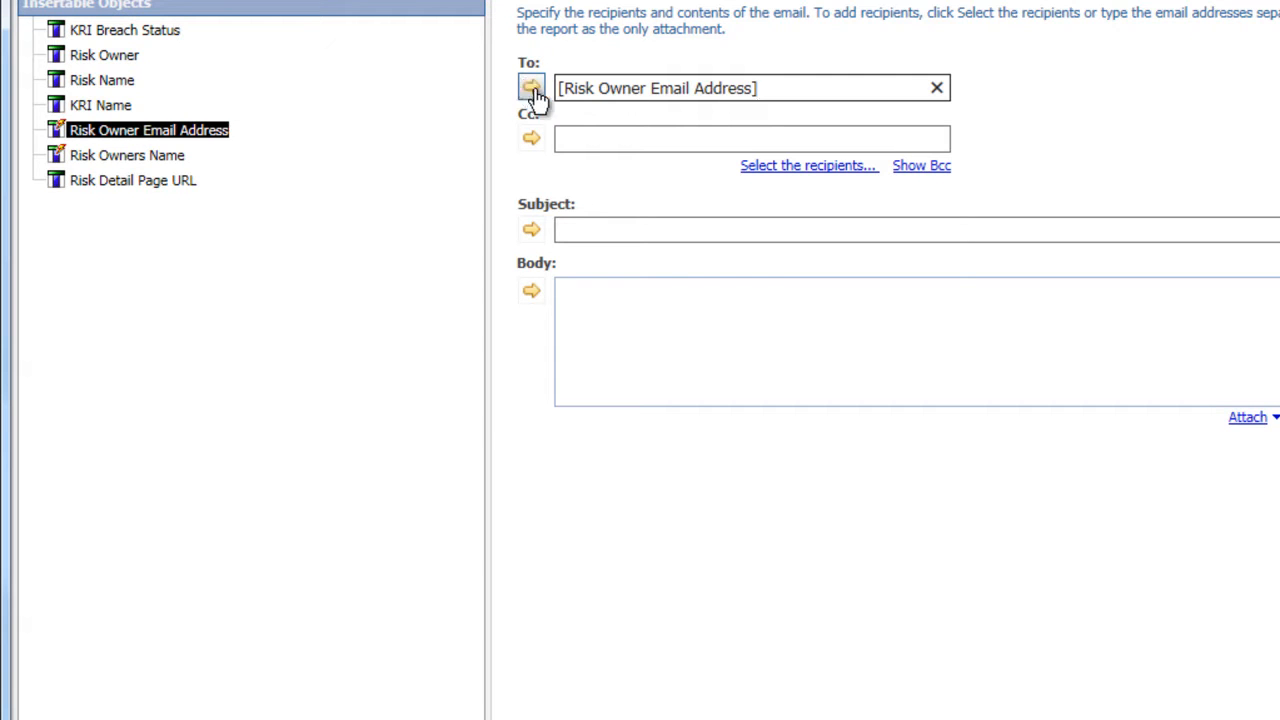
- Set the email subject to 'KRI Breach of associated Risks'
left_click(594, 230)
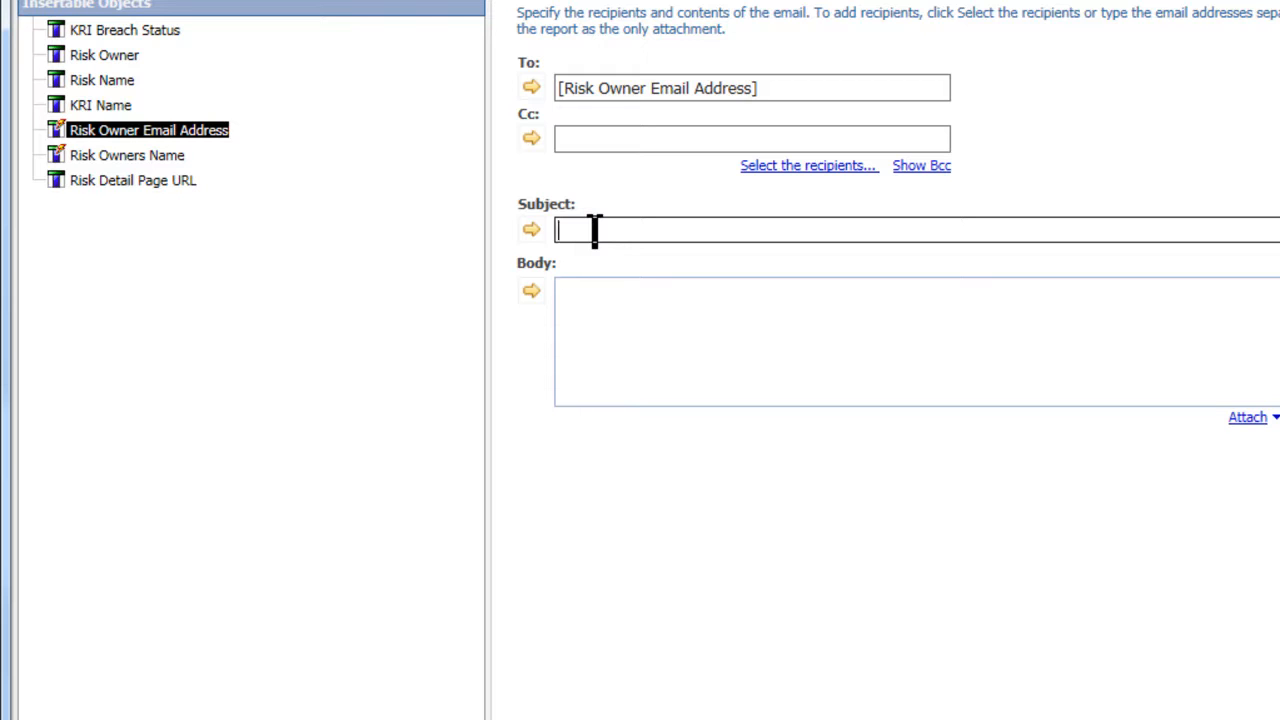
type("KRI Breach of associated Risks")
- Begin the body with 'Dear [Risk Owners Name],' and a line saying KRIs have breached risks you own
left_click(592, 303)
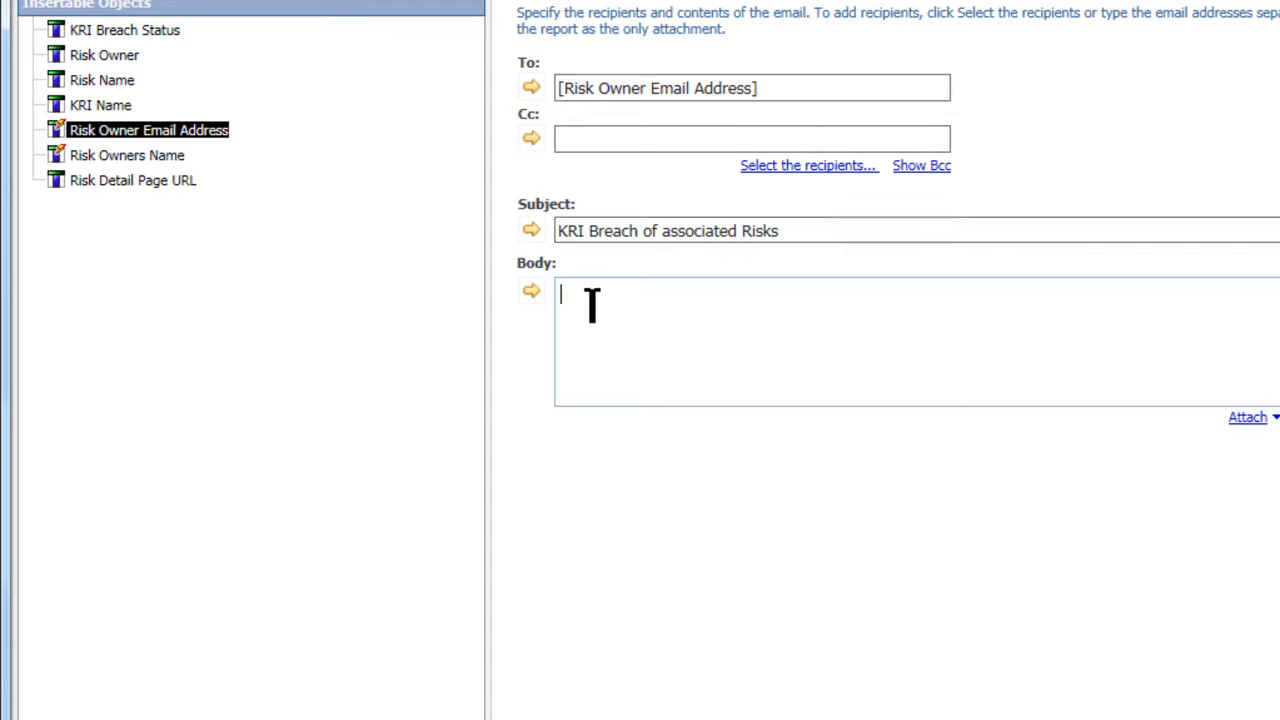
type("Dear")
left_click(170, 158)
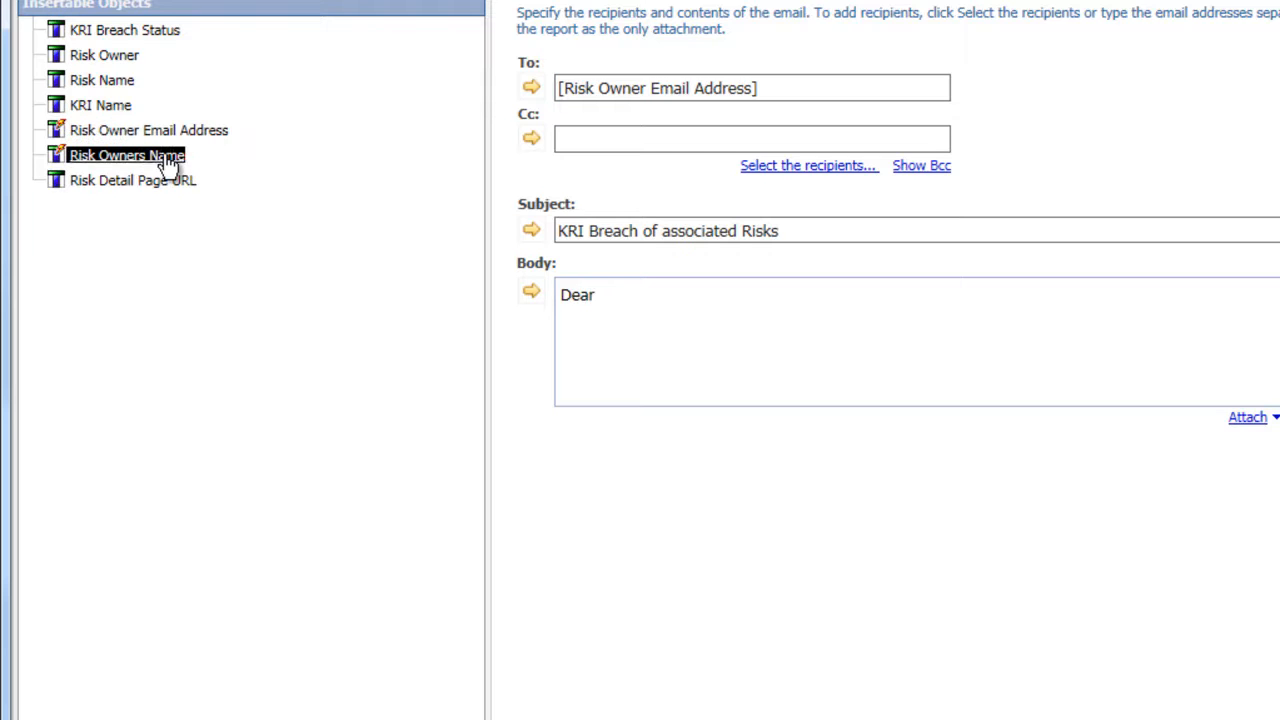
left_click(530, 291)
type(",")
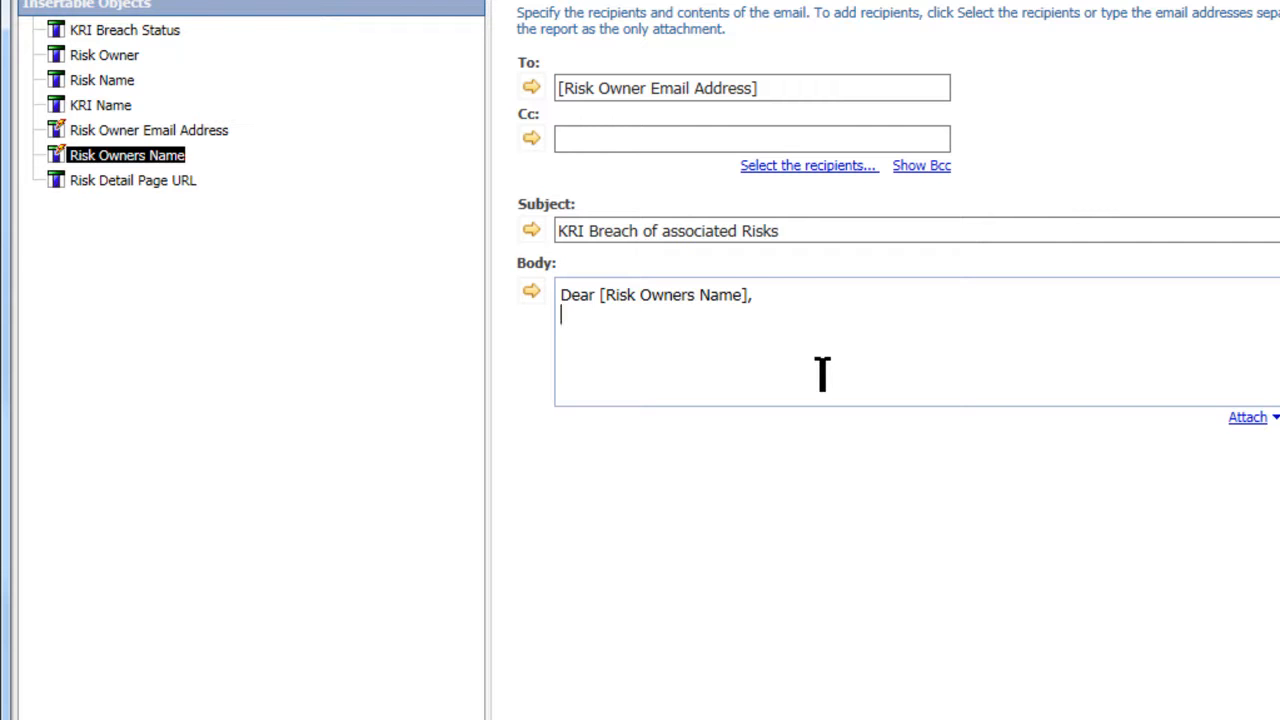
key("Return")
type("The following KRI's have gone to breach and directly")
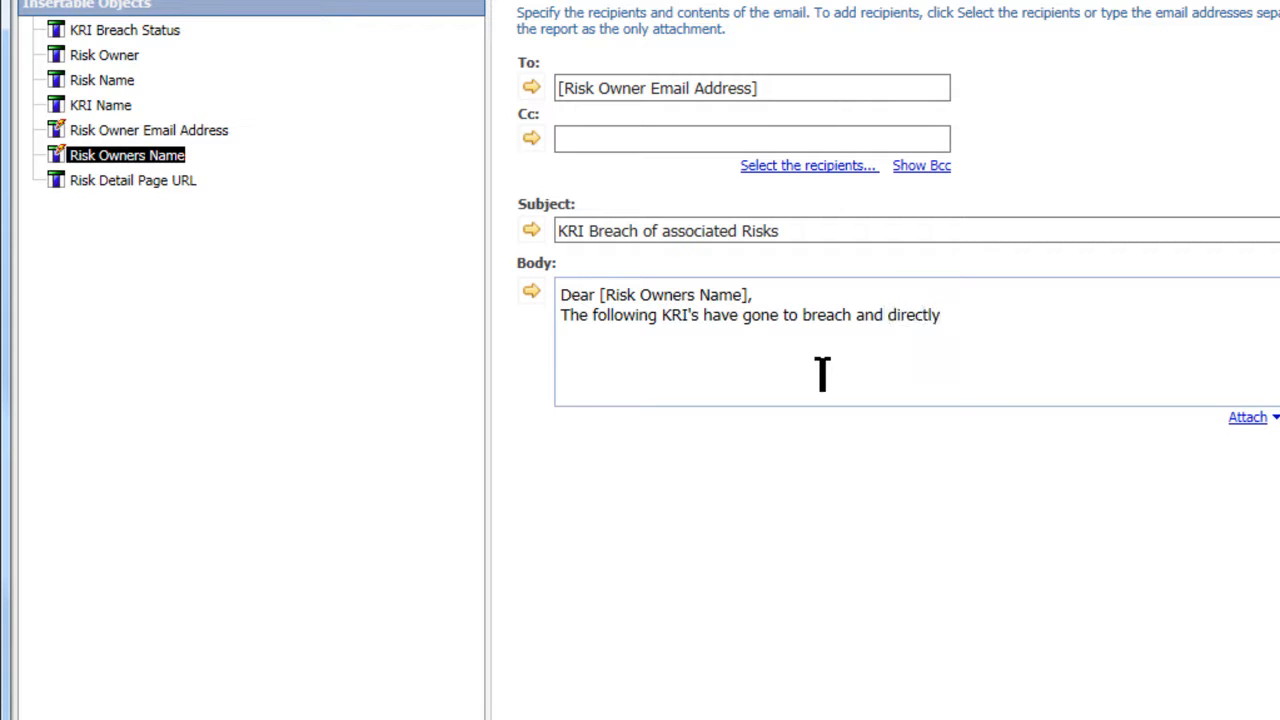
type(" impact you")
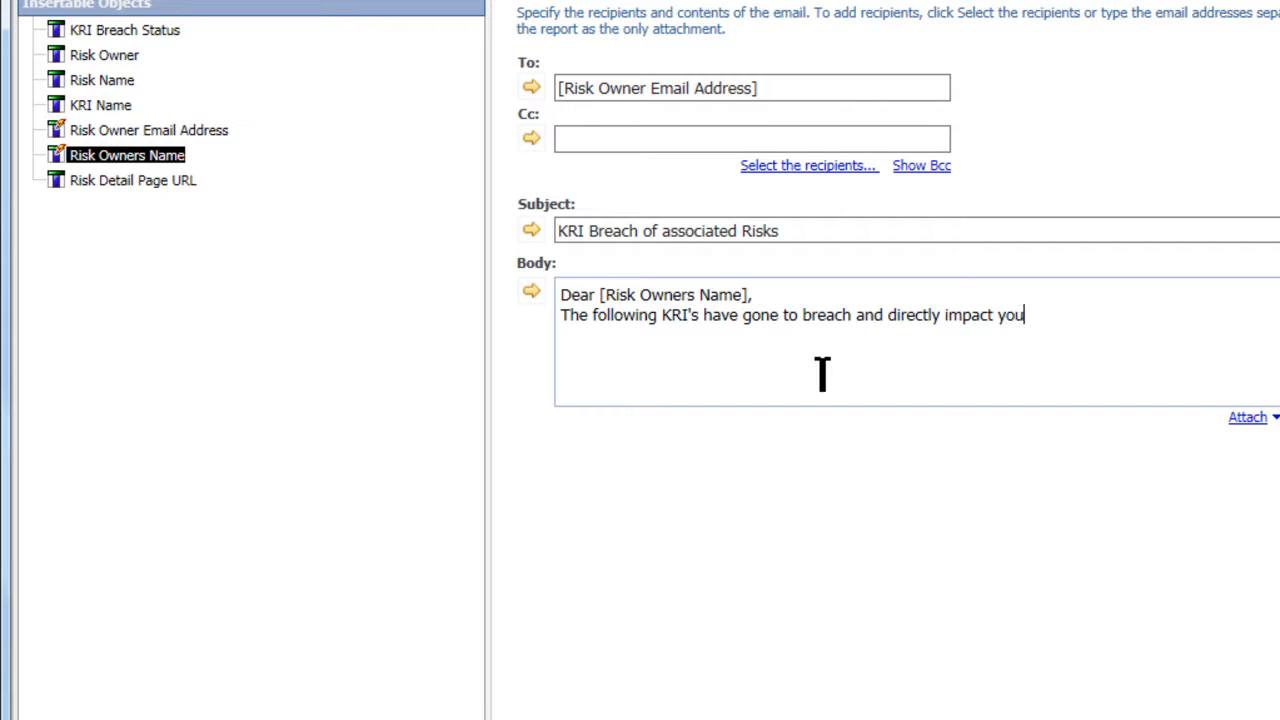
key("BackSpace")
key("BackSpace")
key("BackSpace")
type("risks you own:")
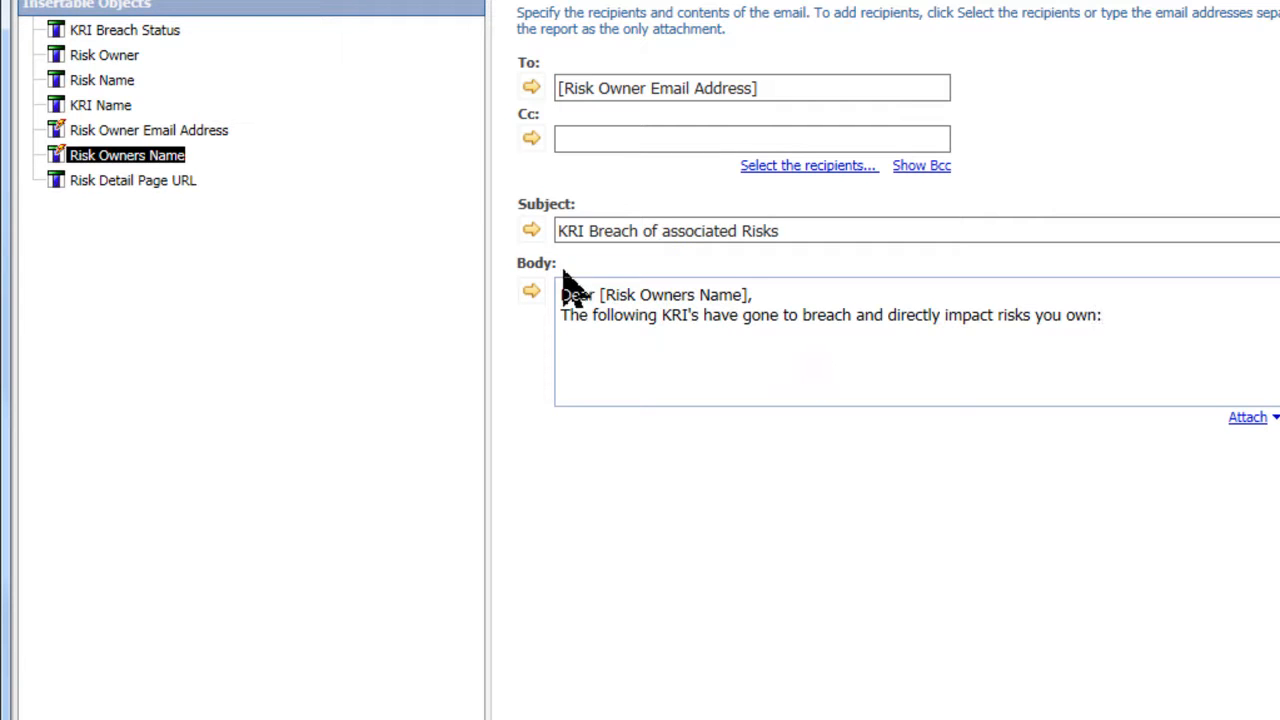
- Insert KRI Name, Risk Name and Risk Detail Page URL into the email body
left_click(112, 84)
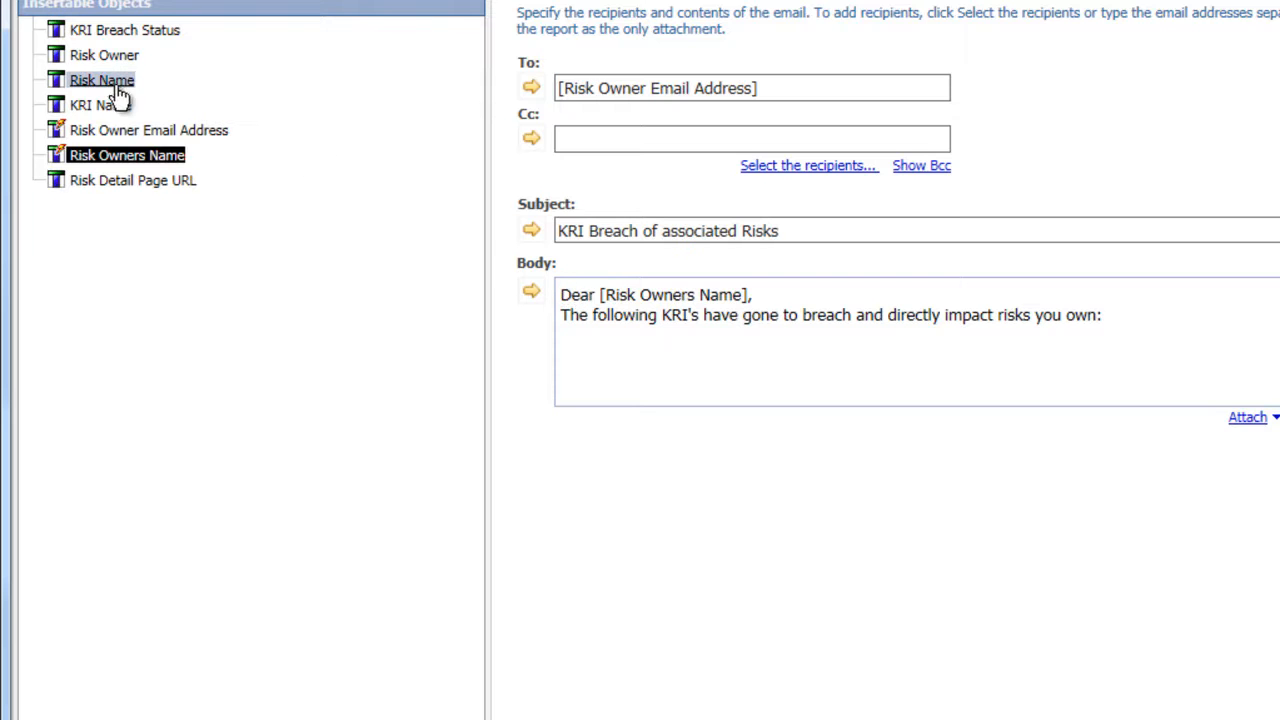
left_click(110, 105)
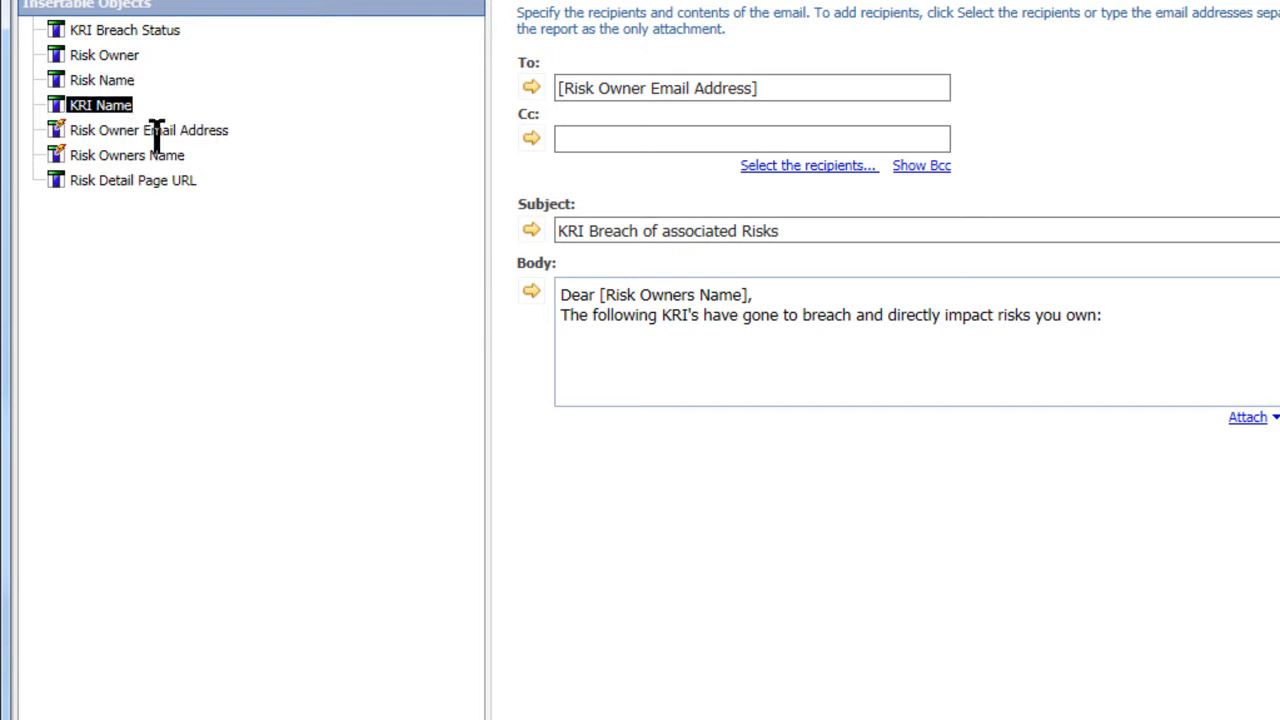
left_click(531, 296)
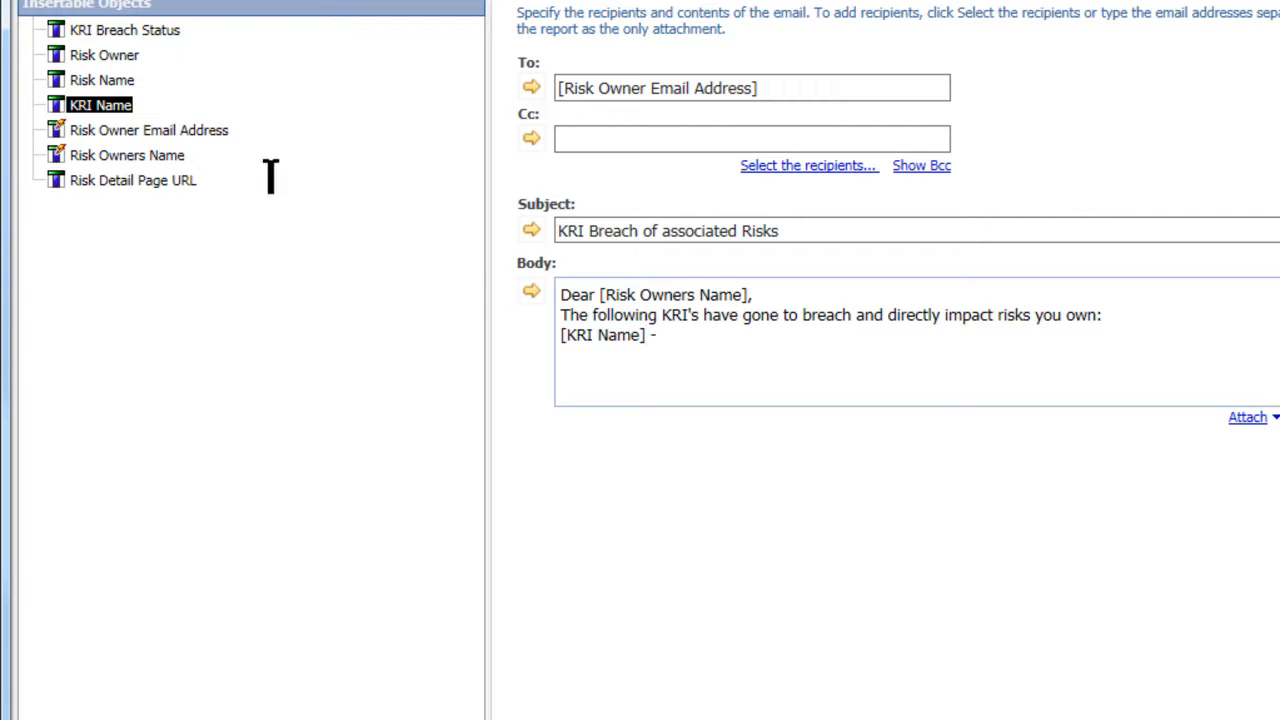
left_click(98, 80)
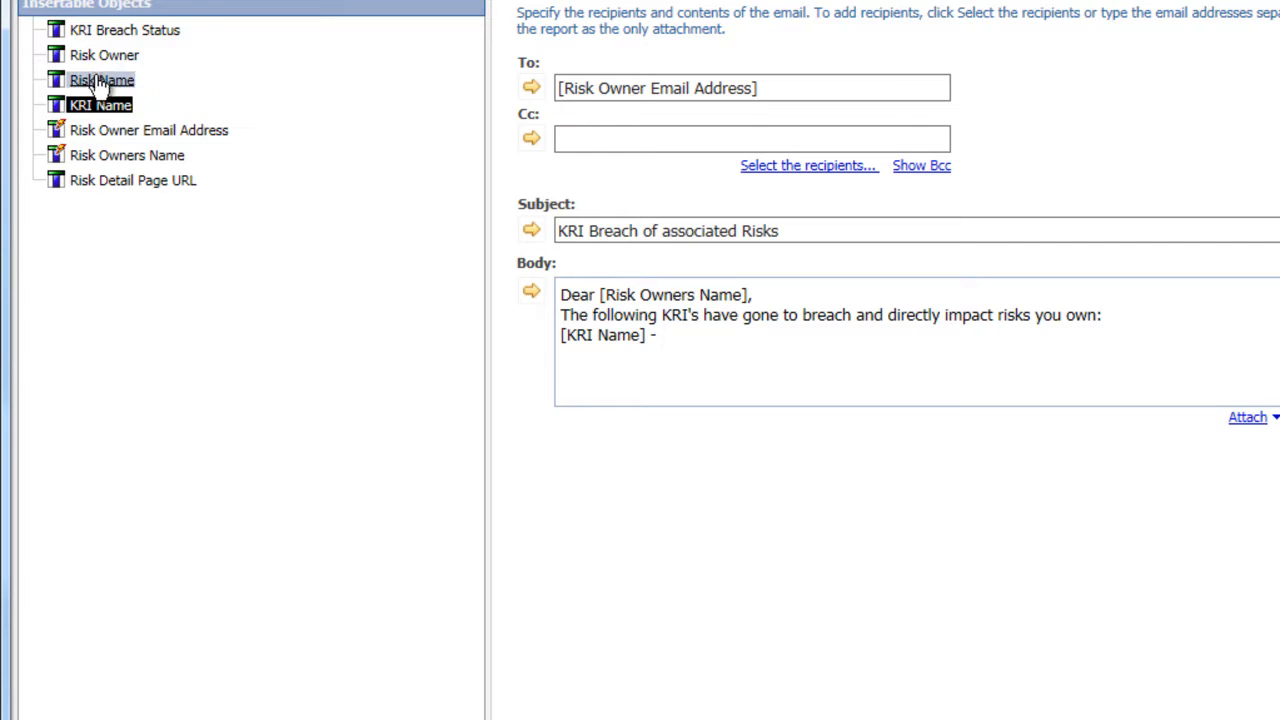
left_click(532, 292)
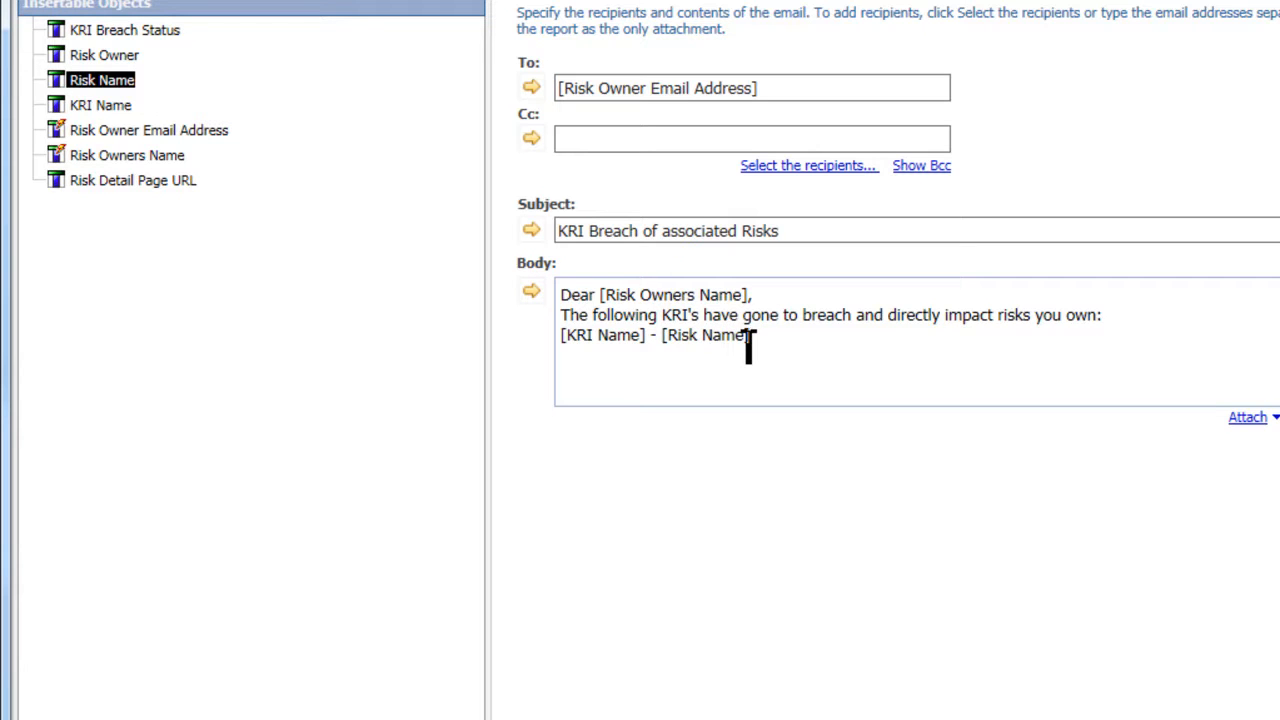
left_click(172, 182)
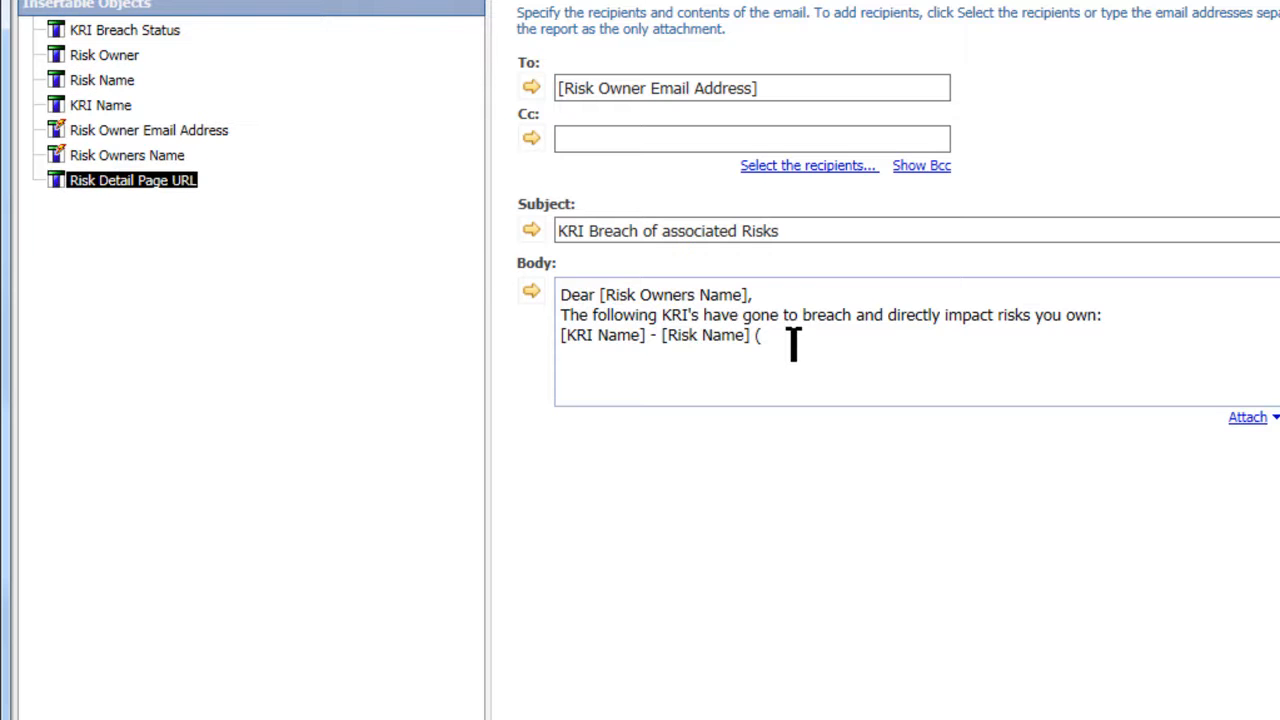
left_click(531, 293)
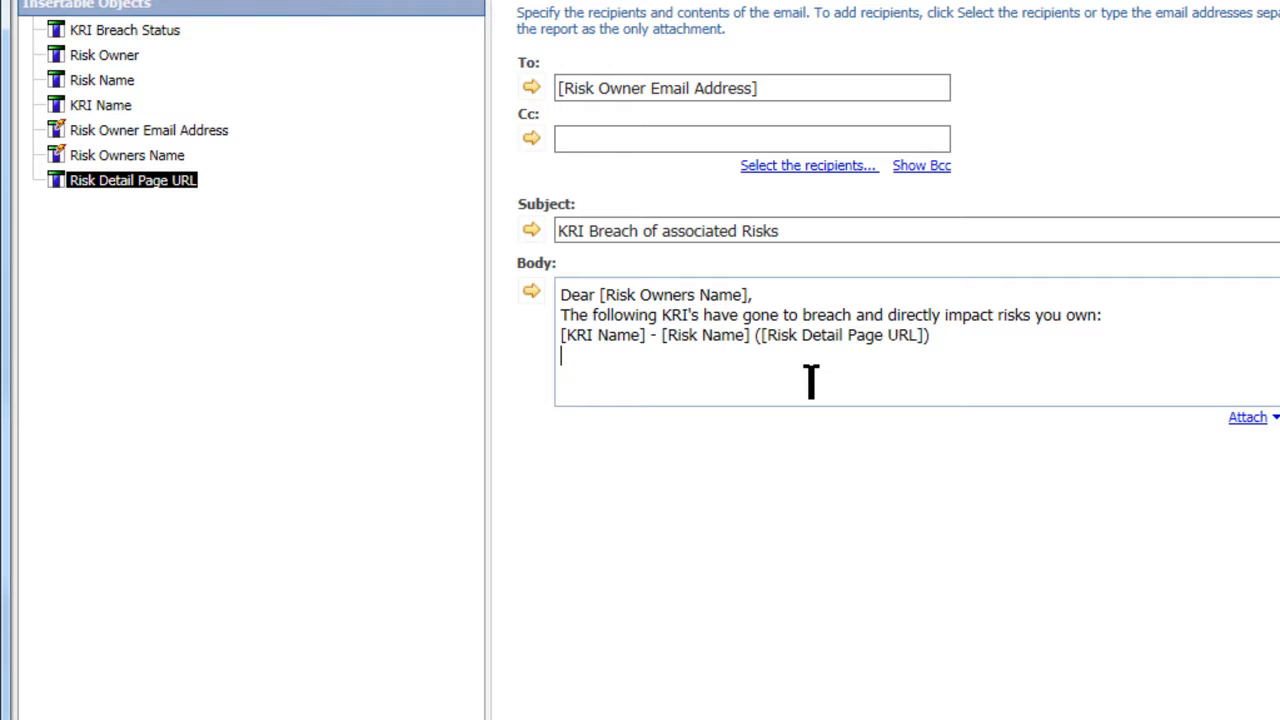
- Add the request to evaluate the risks and act, a Kind Regards sign-off with the sender's name, then save
type("ease evaluate the associated ")
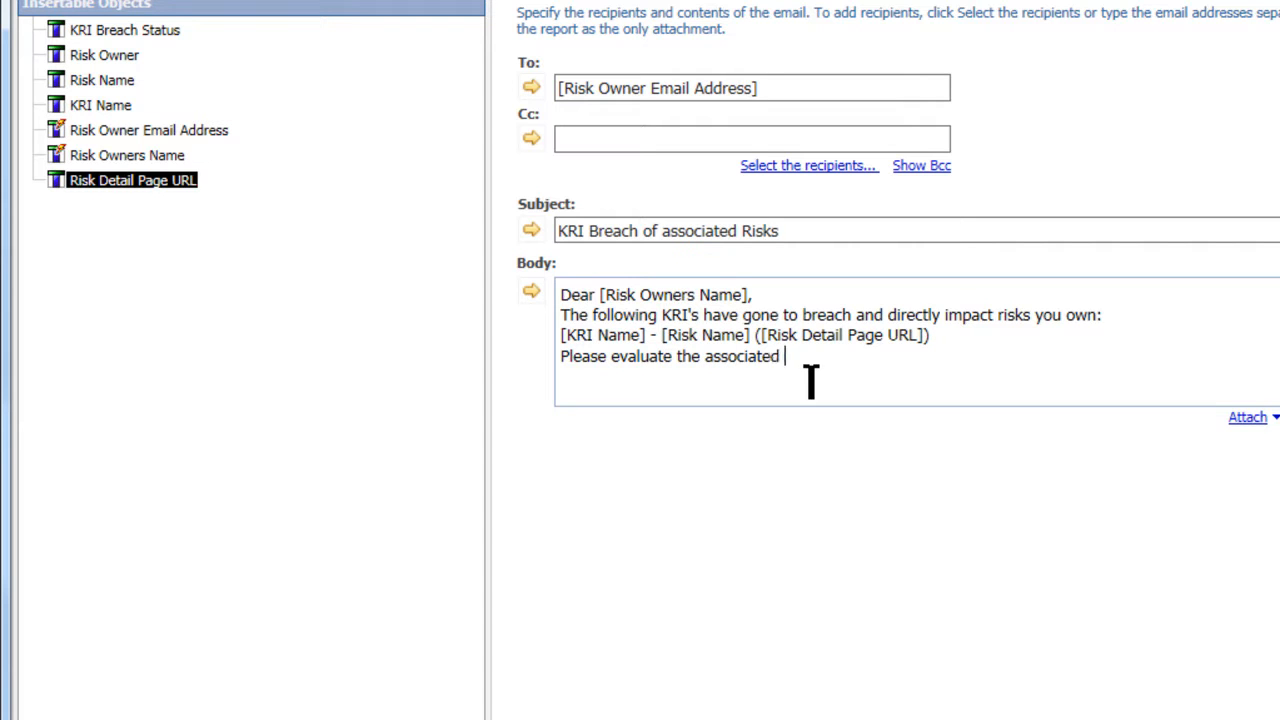
type("risks and take the appropriate action.")
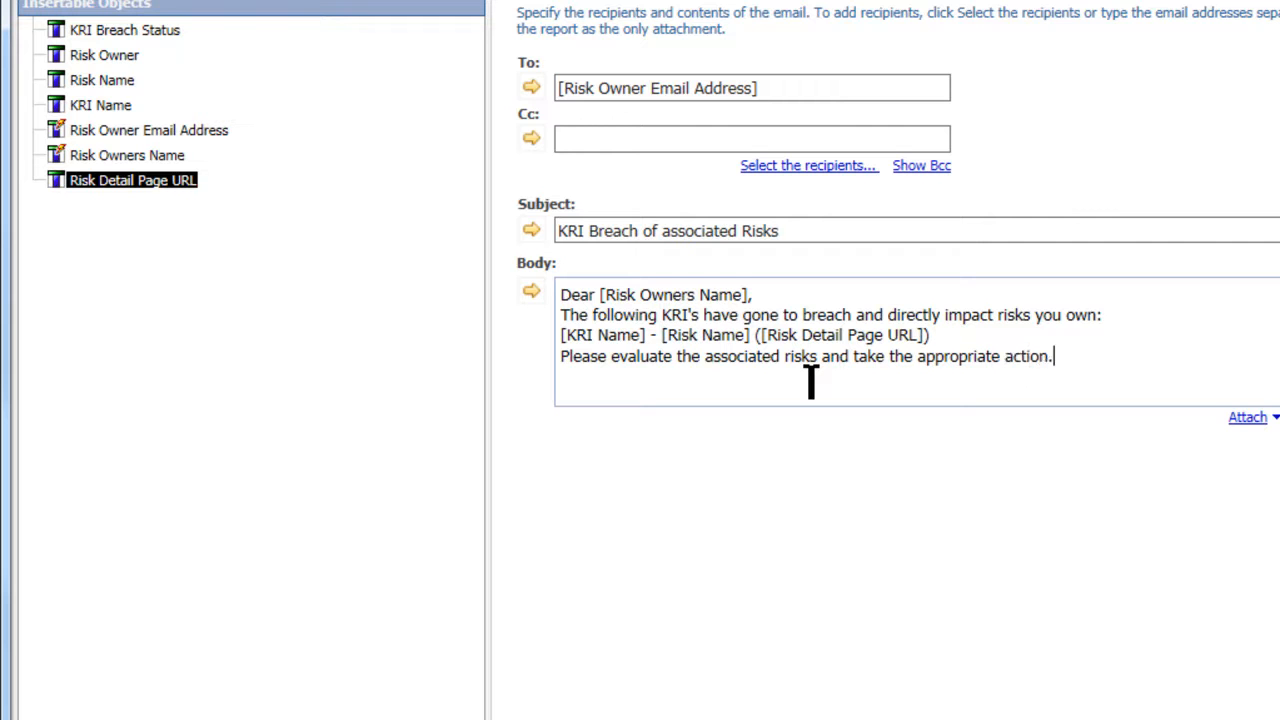
type("Kind regar")
key("BackSpace")
key("BackSpace")
key("BackSpace")
key("BackSpace")
key("BackSpace")
type("Regards")
key("Return")
type("James")
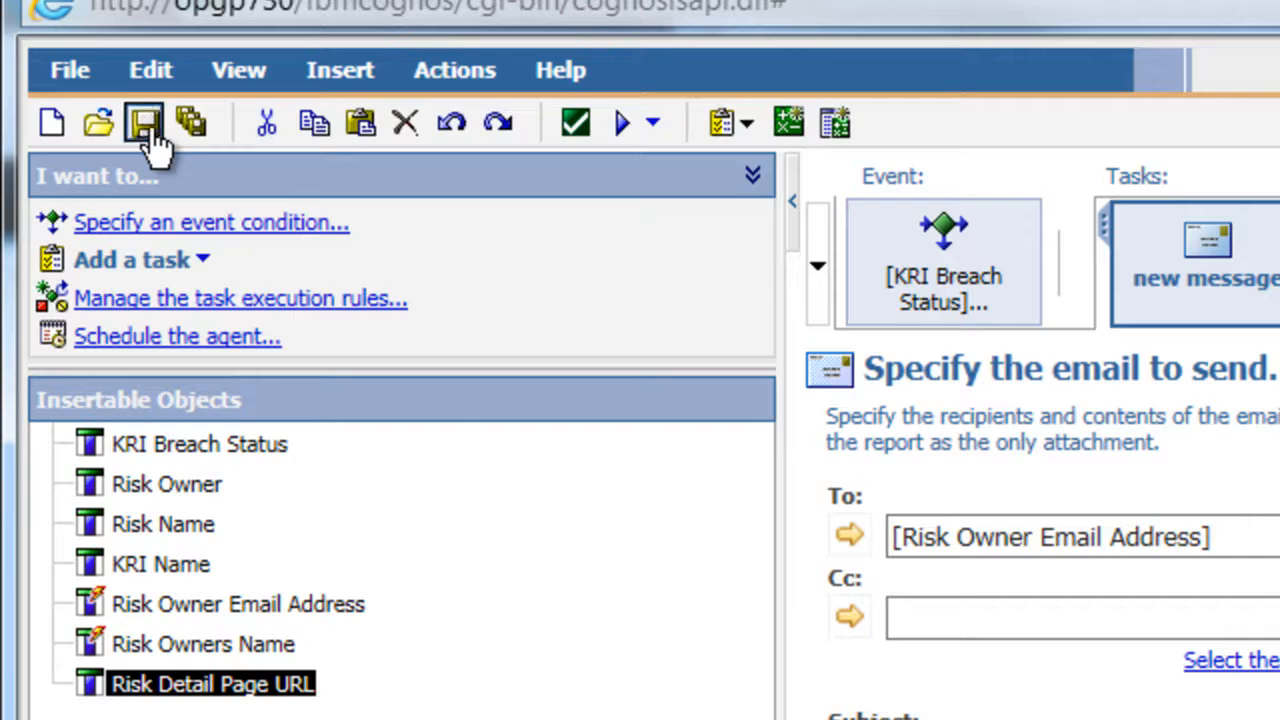
left_click(57, 91)
- Set the email task's execution rules to fire for new events only, excluding ongoing events
left_click(287, 318)
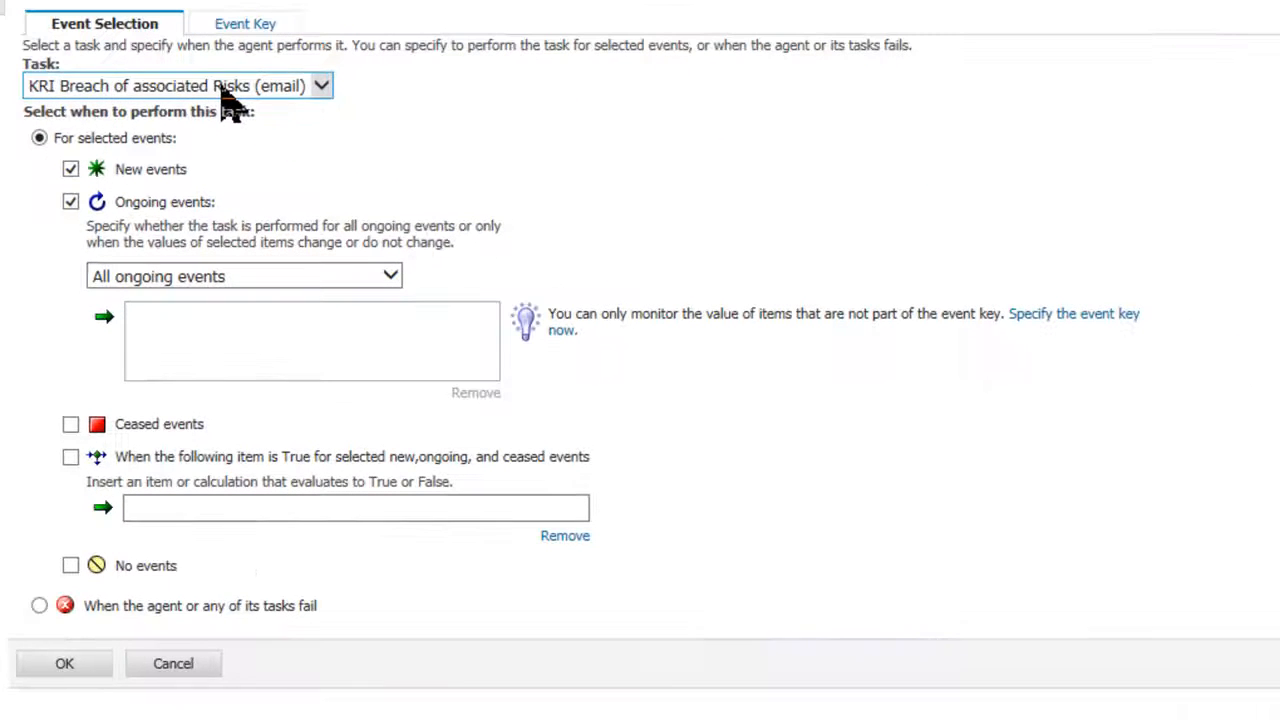
left_click(1146, 369)
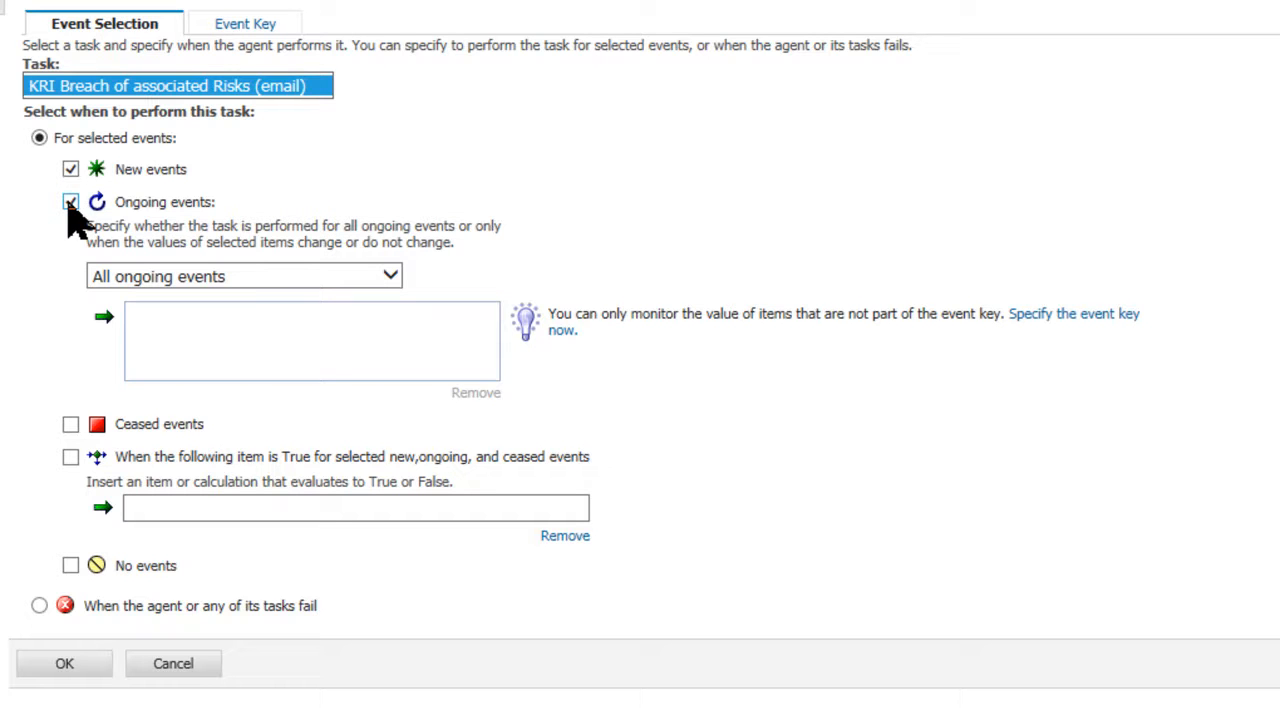
left_click(70, 206)
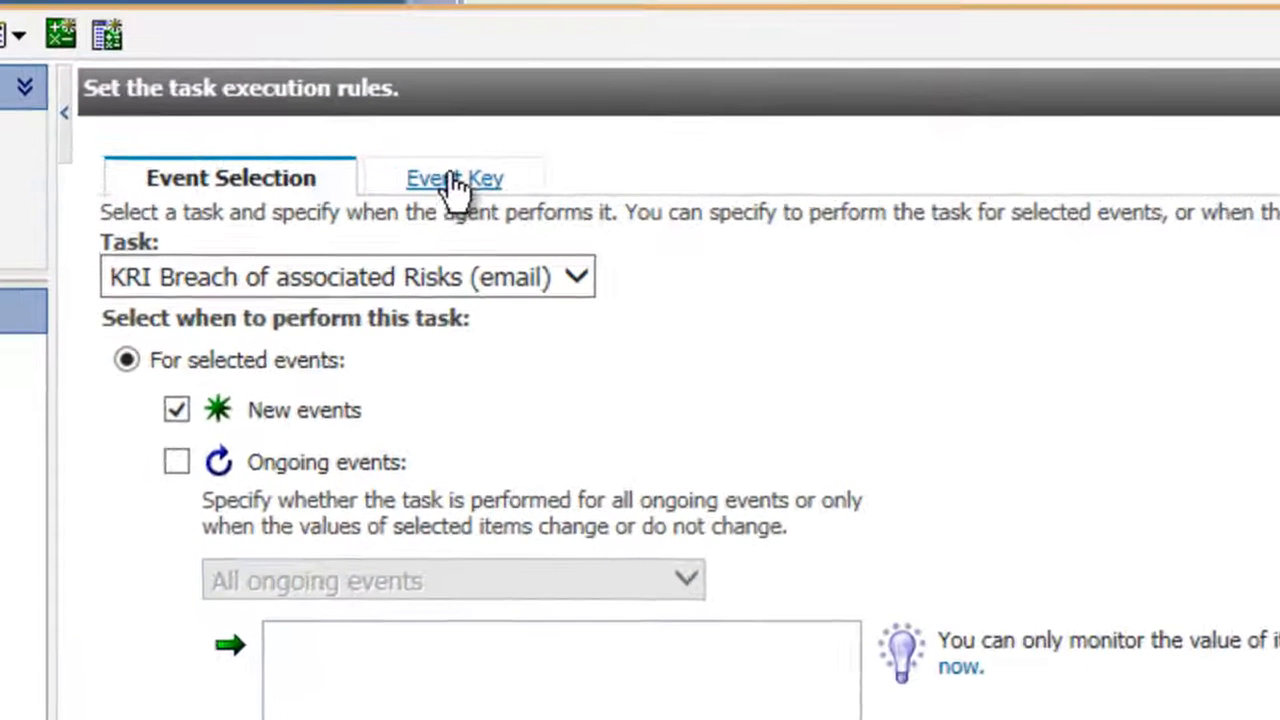
- Limit the event key to chosen items, removing Risk Owner Email Address and Risk Owners Name
left_click(250, 27)
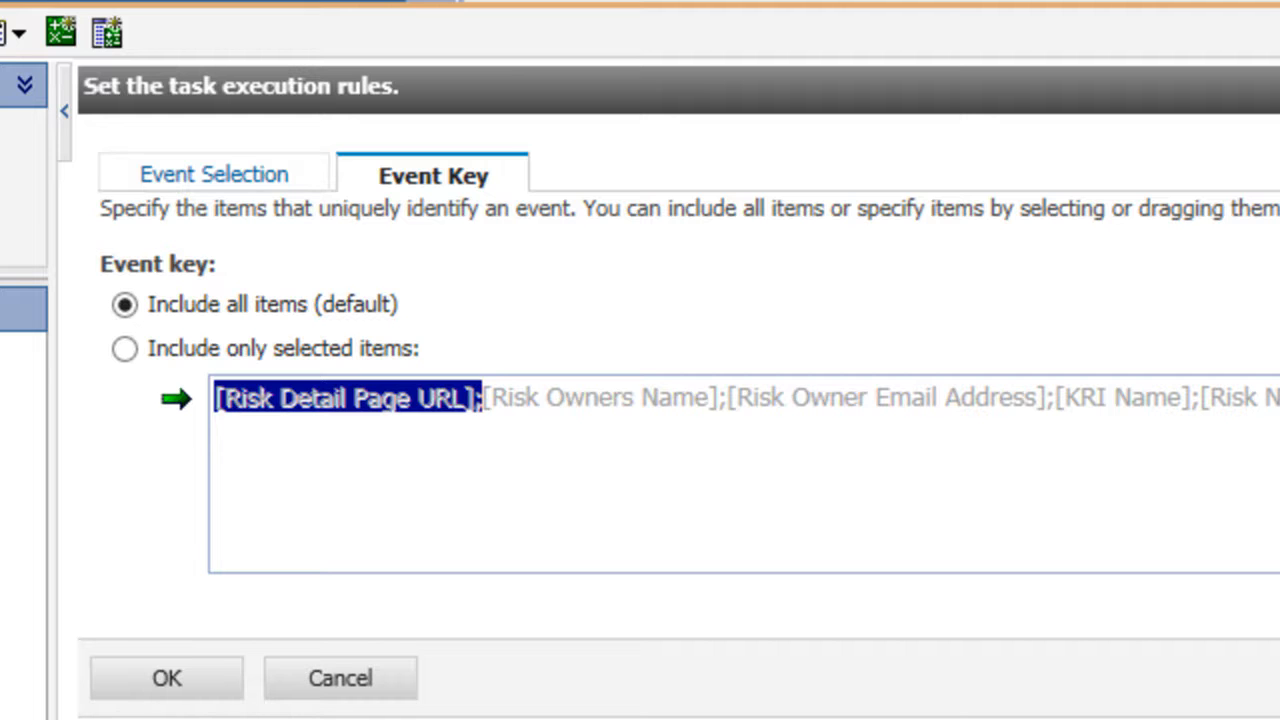
left_click(124, 349)
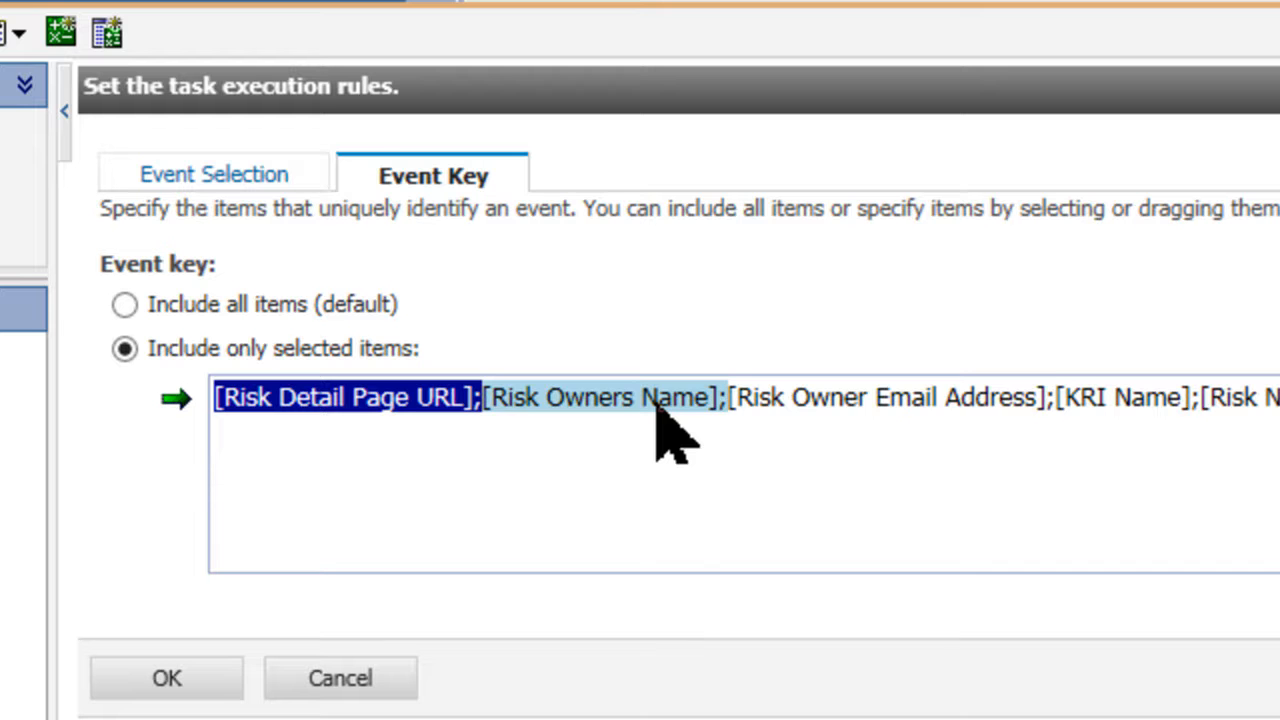
left_click(955, 410)
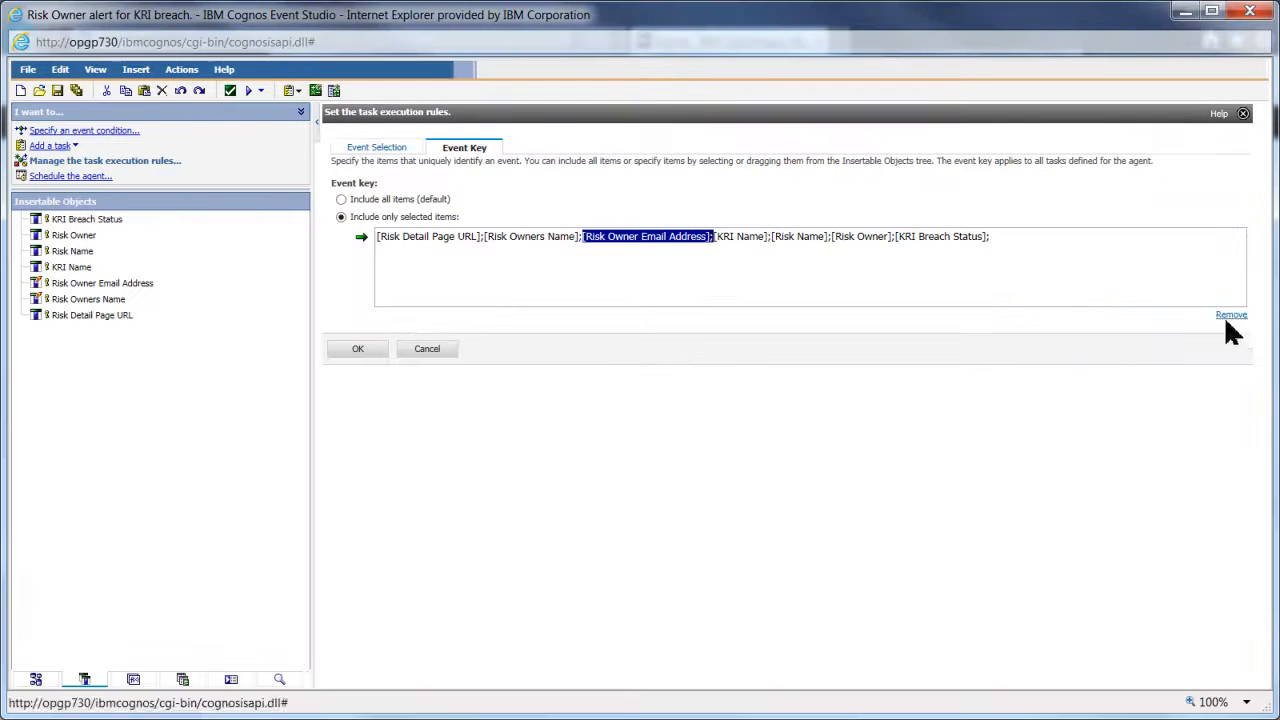
left_click(1232, 316)
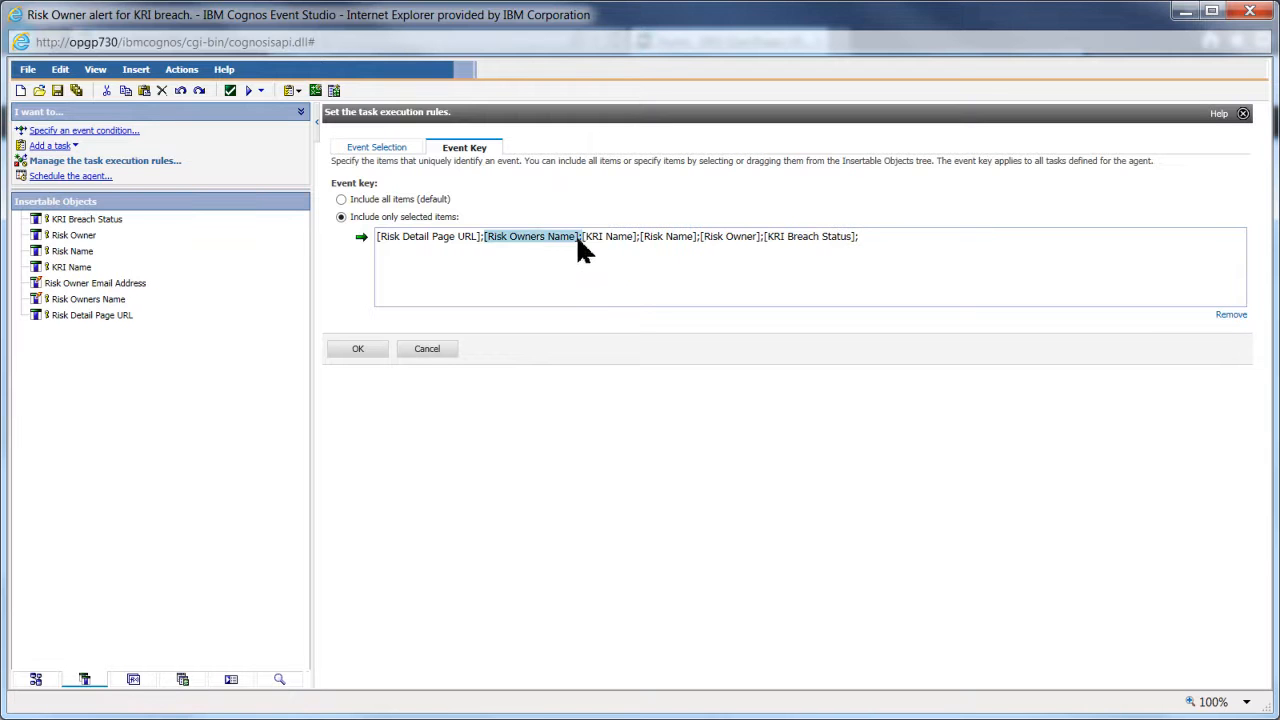
left_click(535, 240)
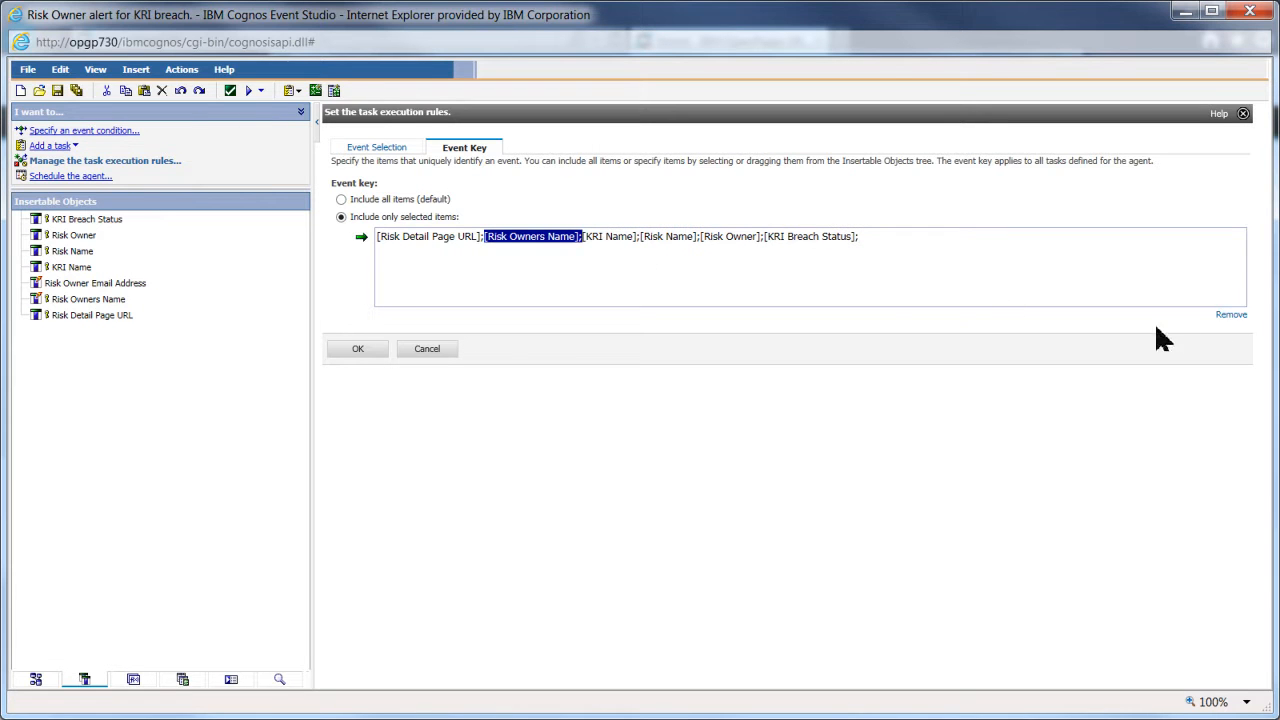
left_click(1232, 316)
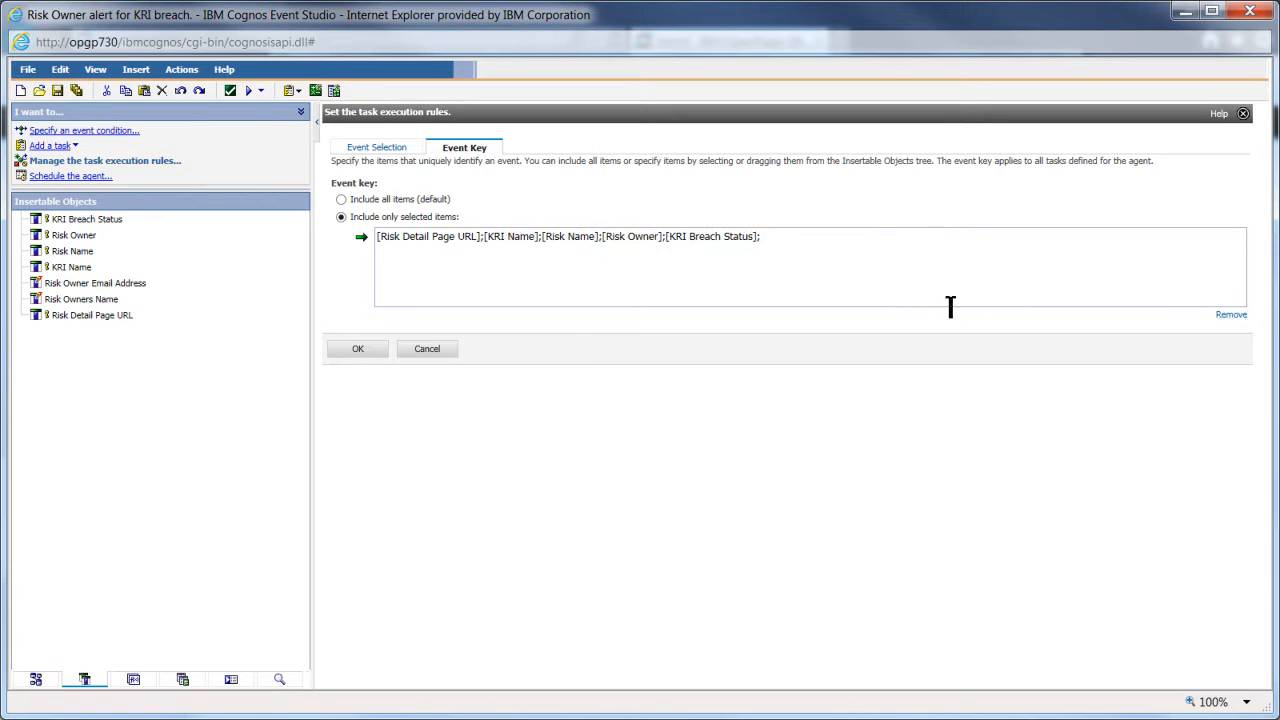
- Remove Risk Detail Page URL, Risk Name and Risk Owner, leaving KRI Name and KRI Breach Status, and apply the rules
left_click(460, 240)
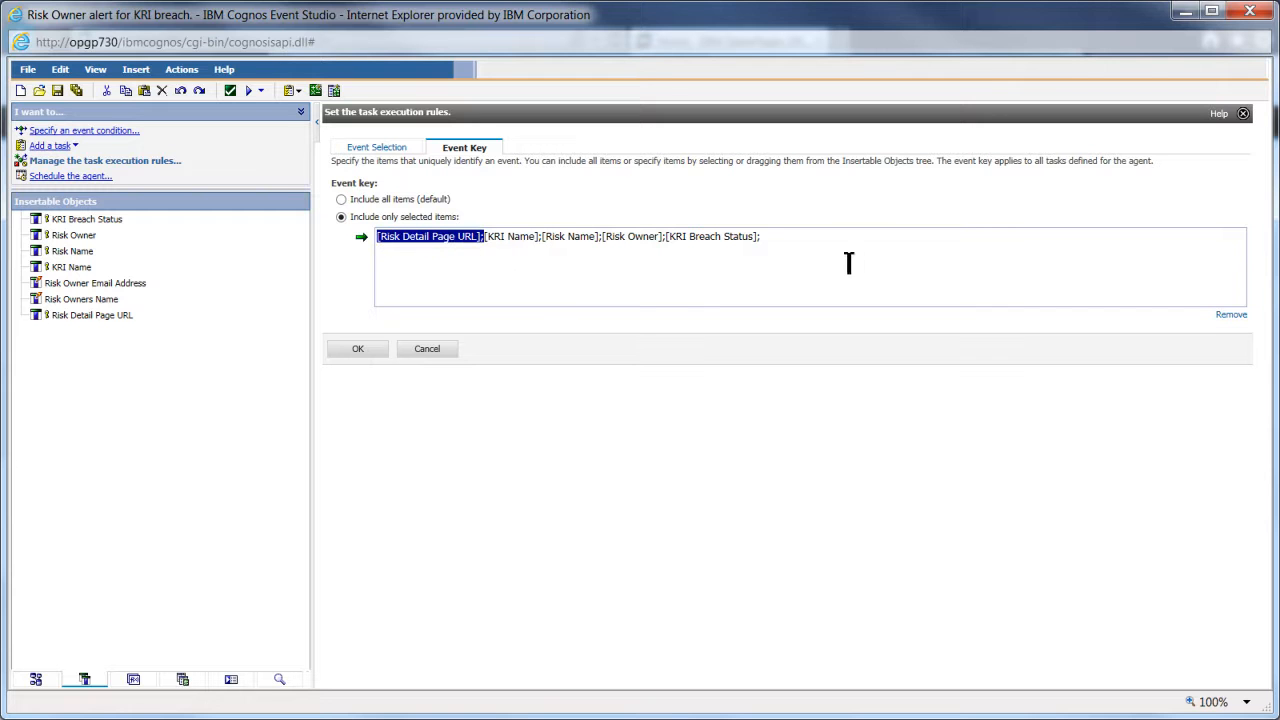
left_click(1231, 316)
left_click(478, 238)
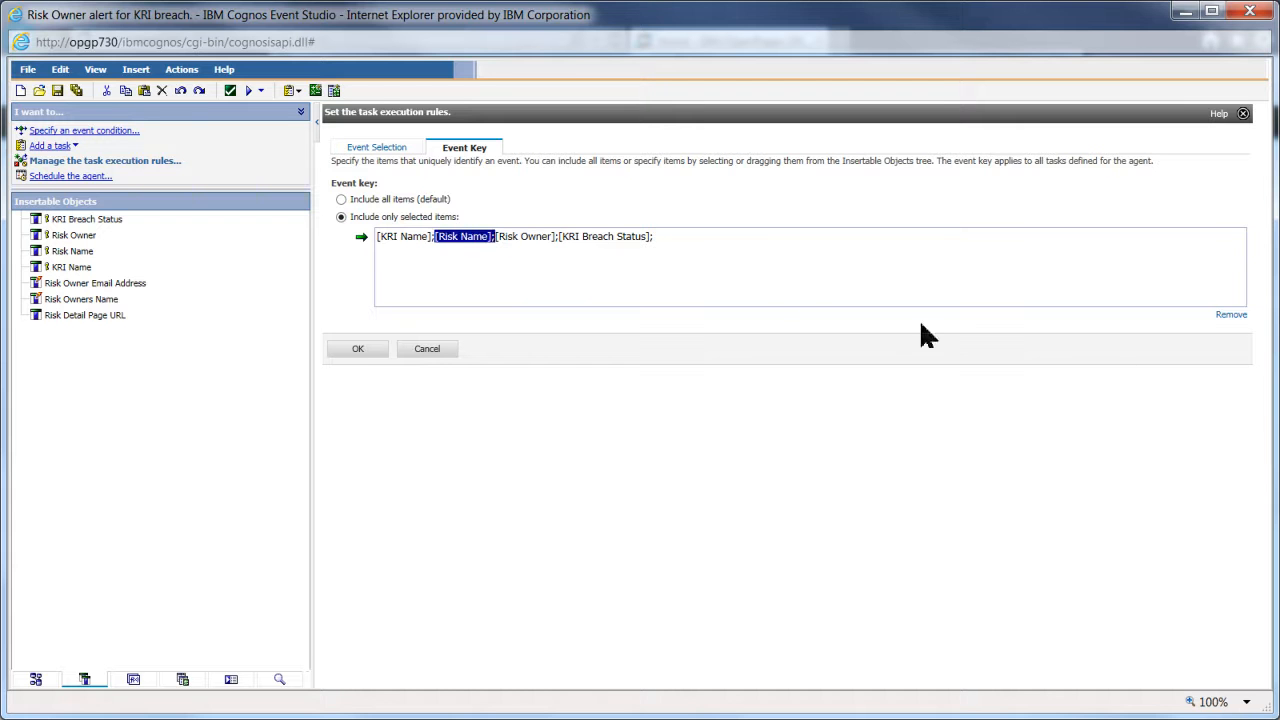
left_click(1231, 316)
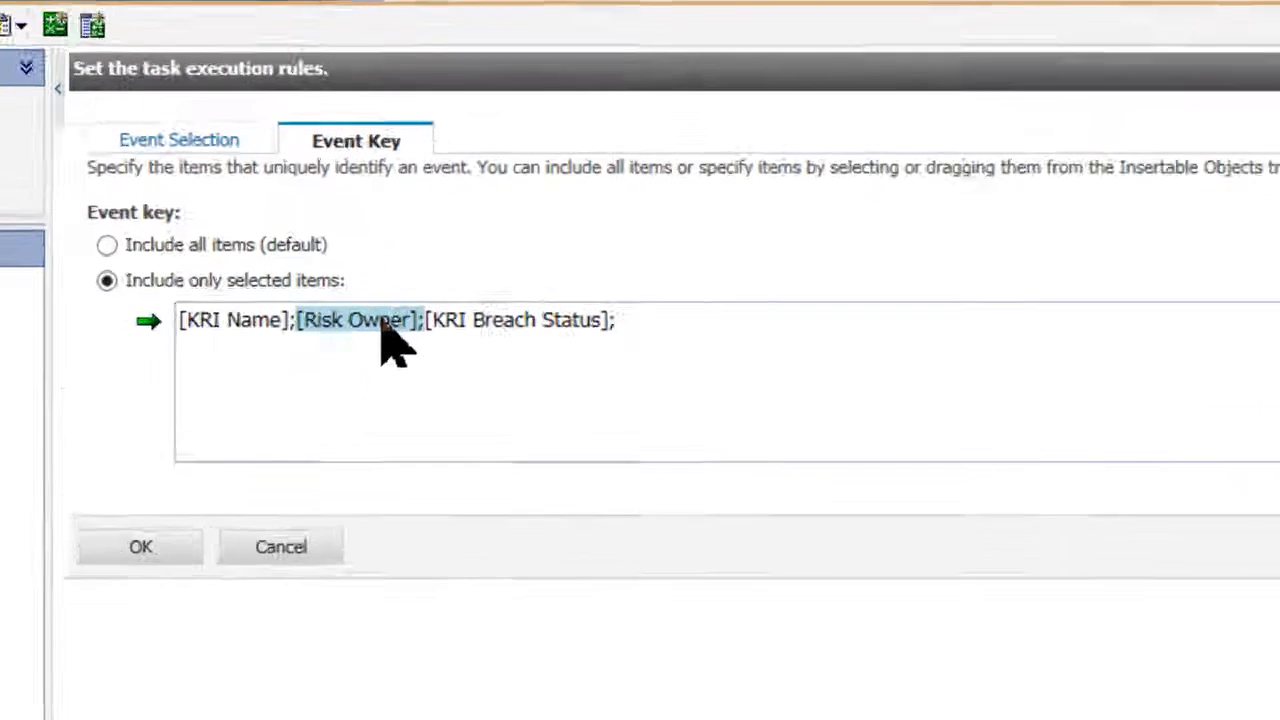
left_click(478, 240)
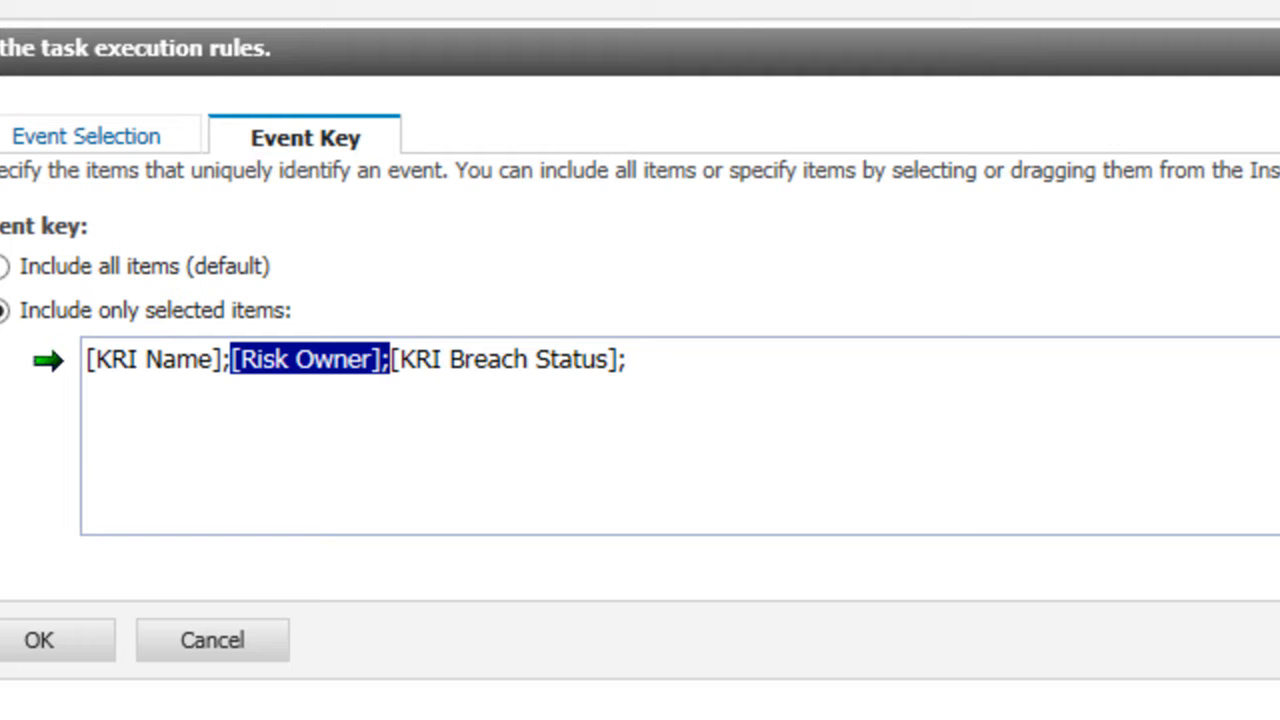
key("Delete")
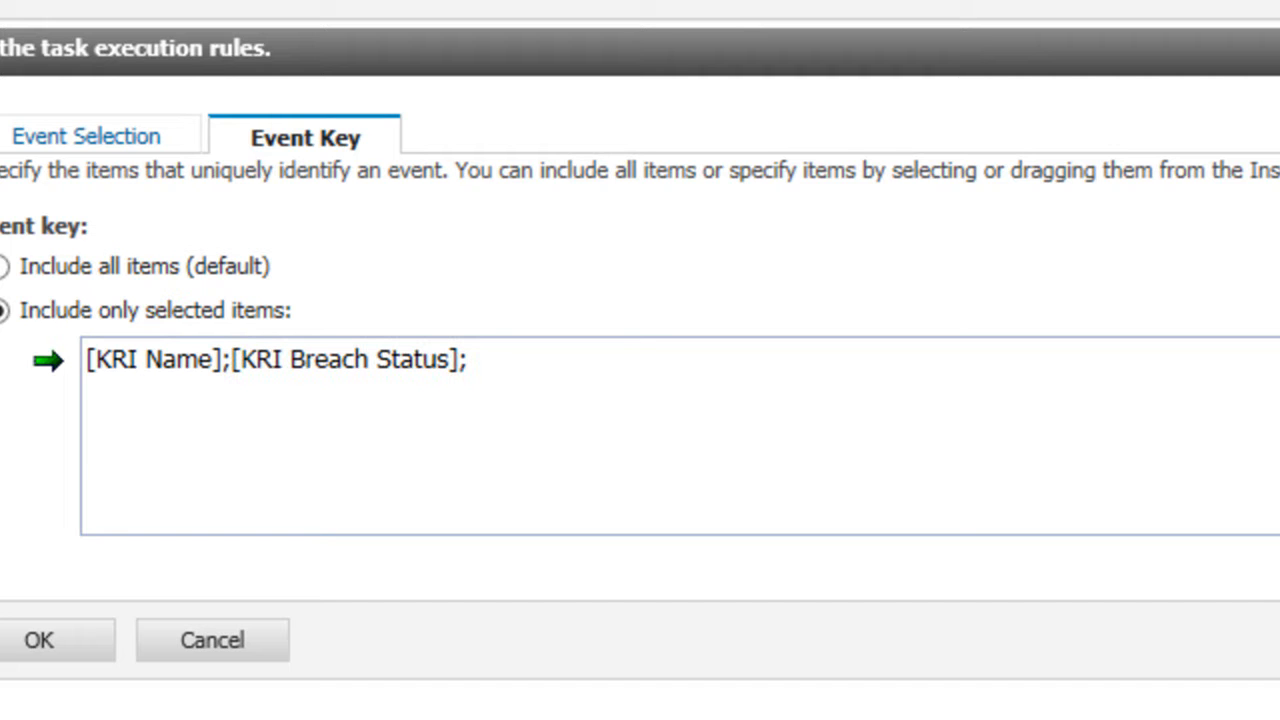
left_click(136, 145)
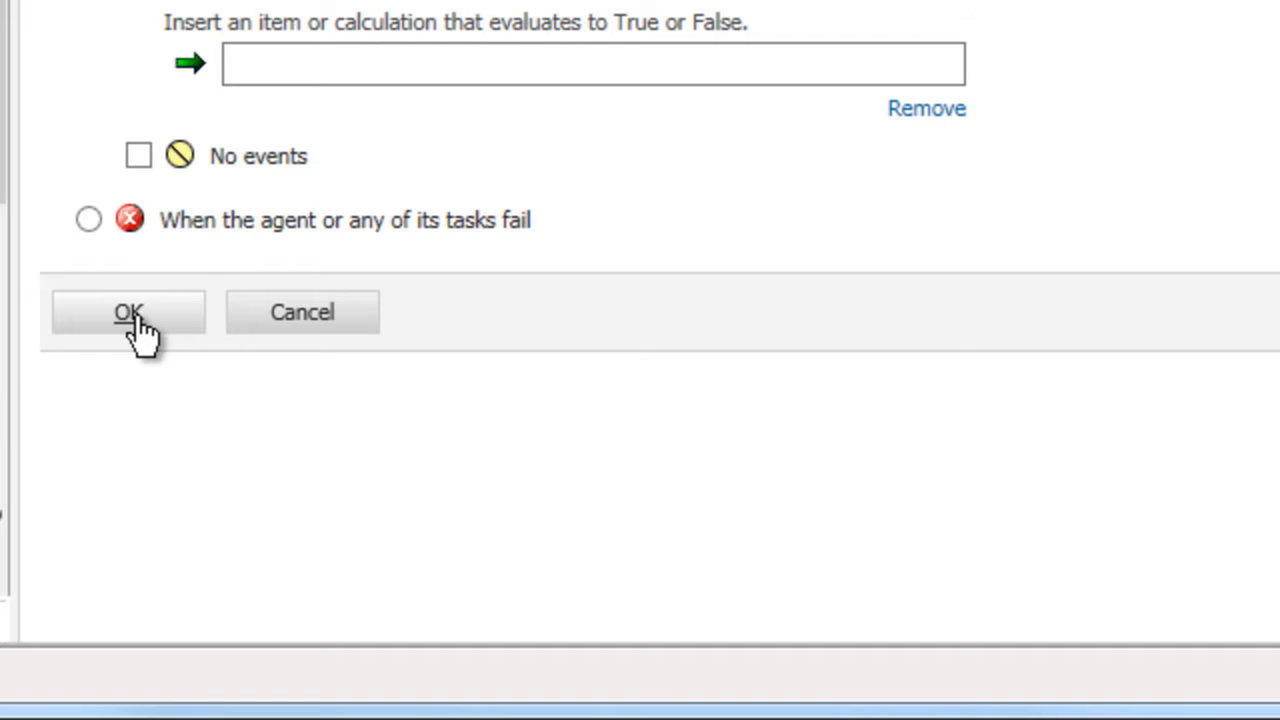
left_click(130, 314)
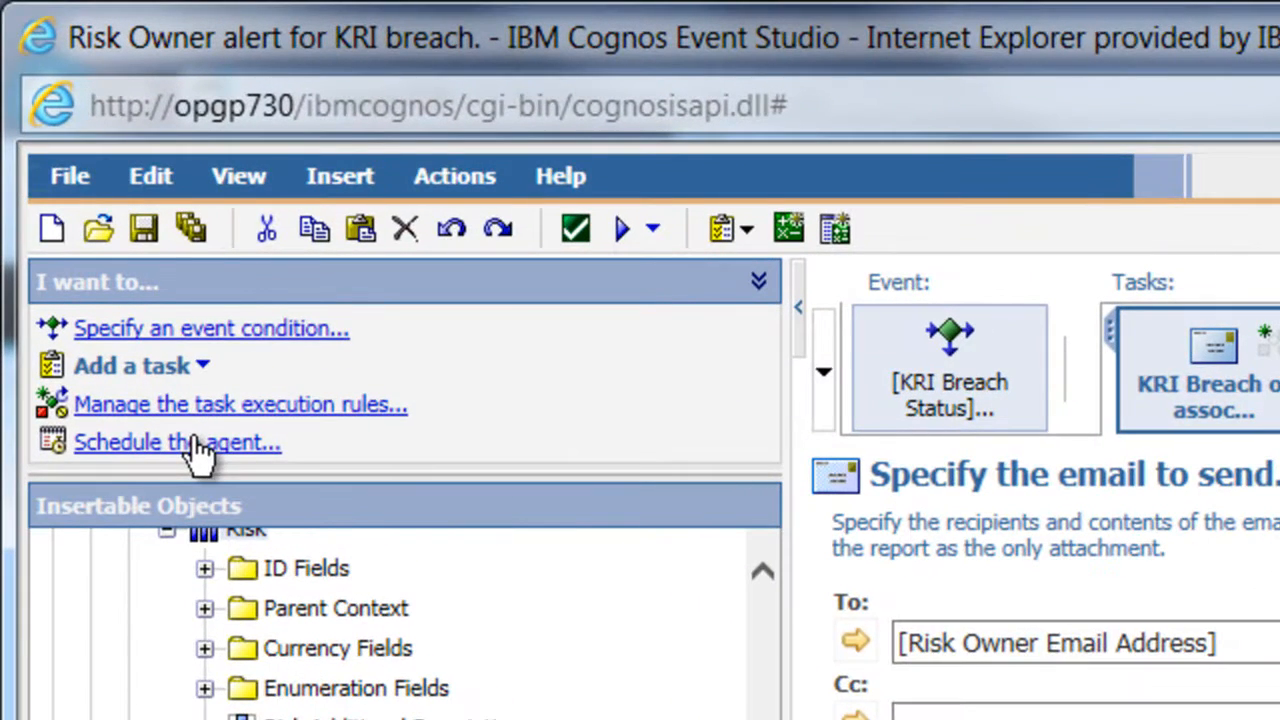
- Set a By Day schedule of Every 1 day(s) starting Jan 16, 2017, 2:30 PM, with no end date
left_click(96, 218)
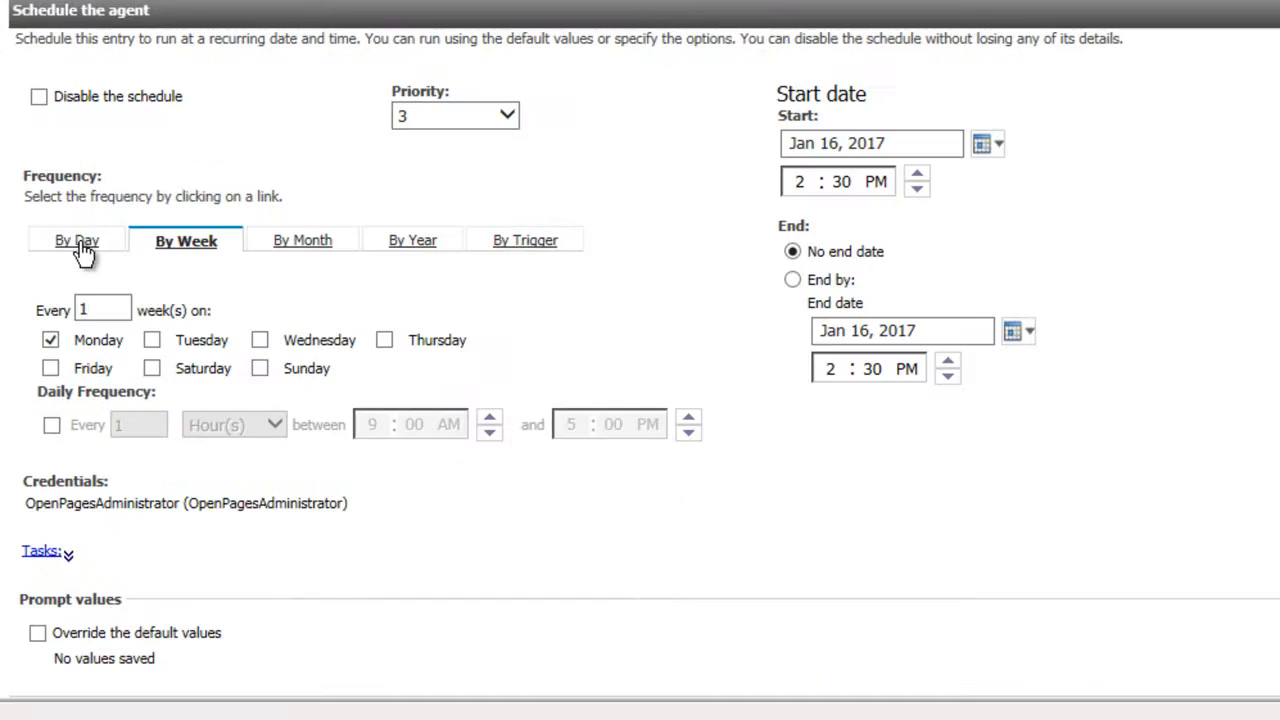
left_click(196, 350)
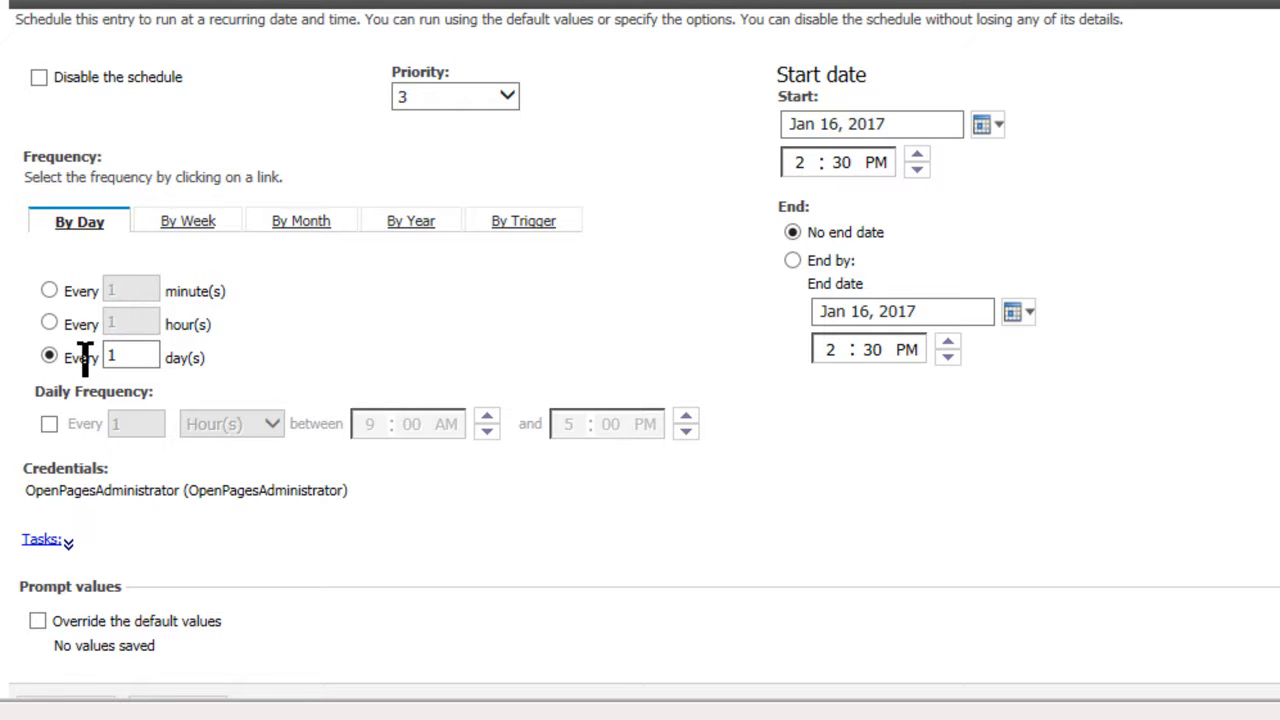
left_click(199, 230)
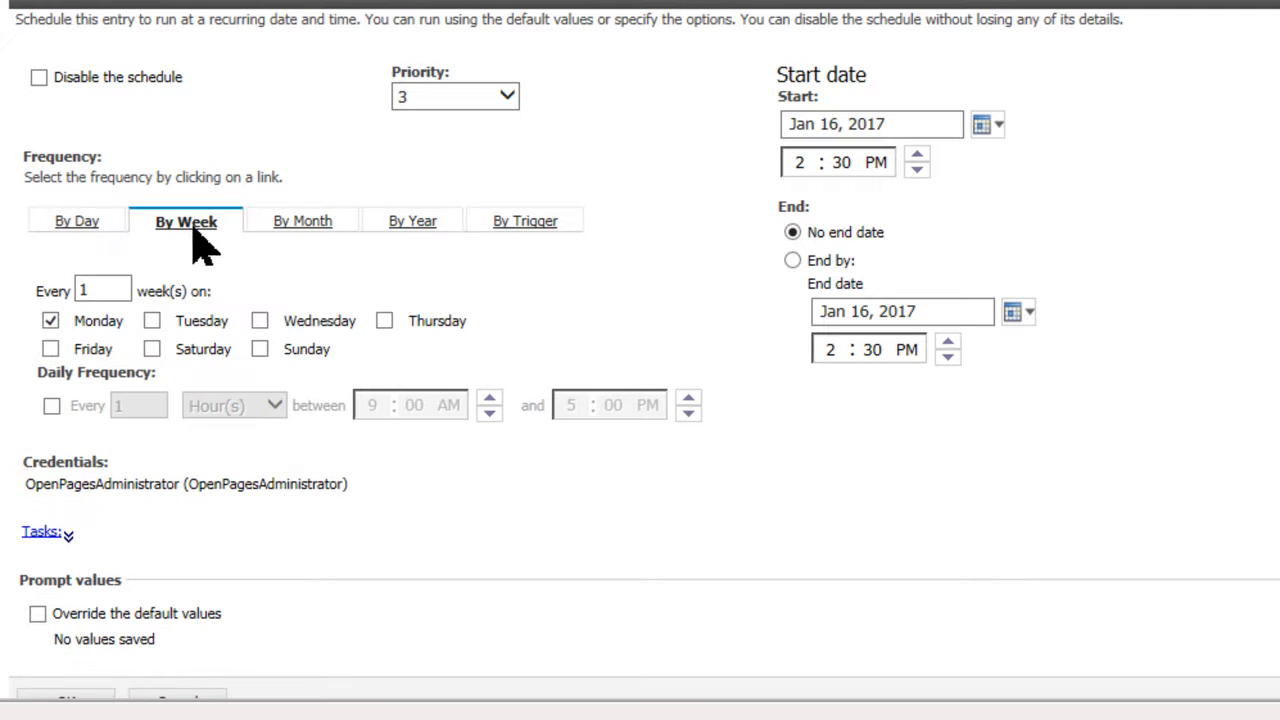
left_click(90, 226)
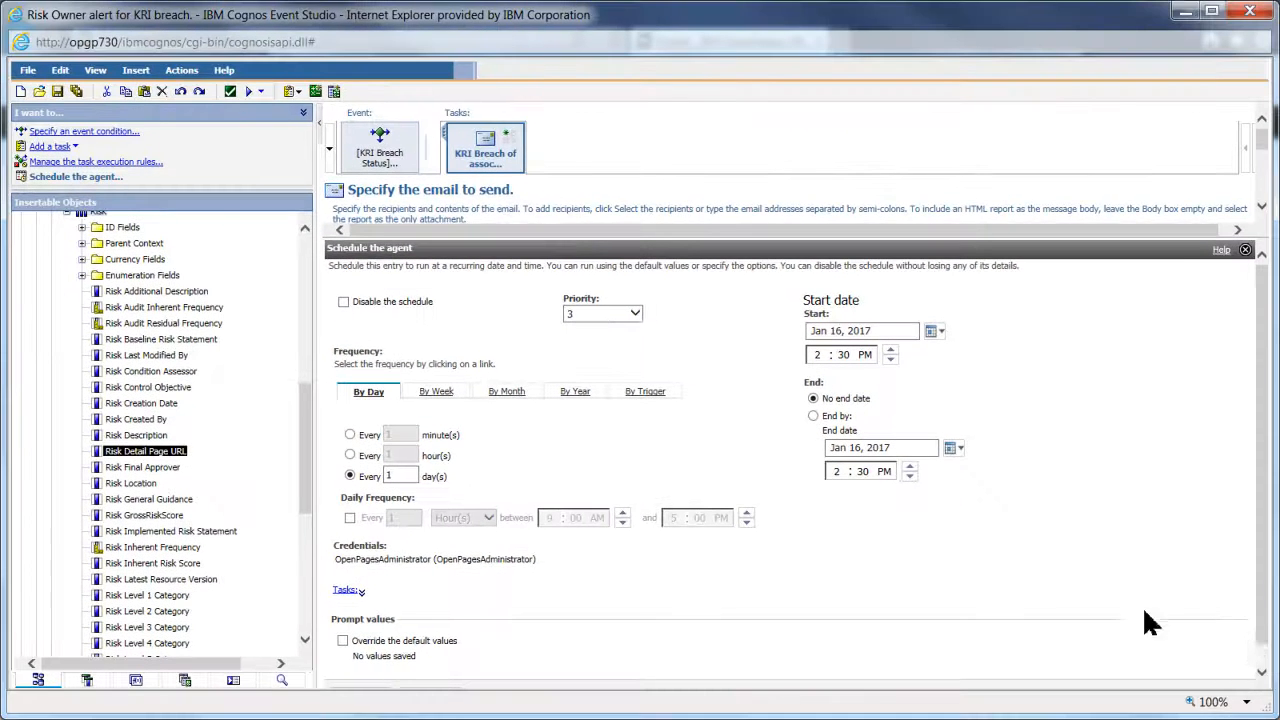
left_click(1263, 670)
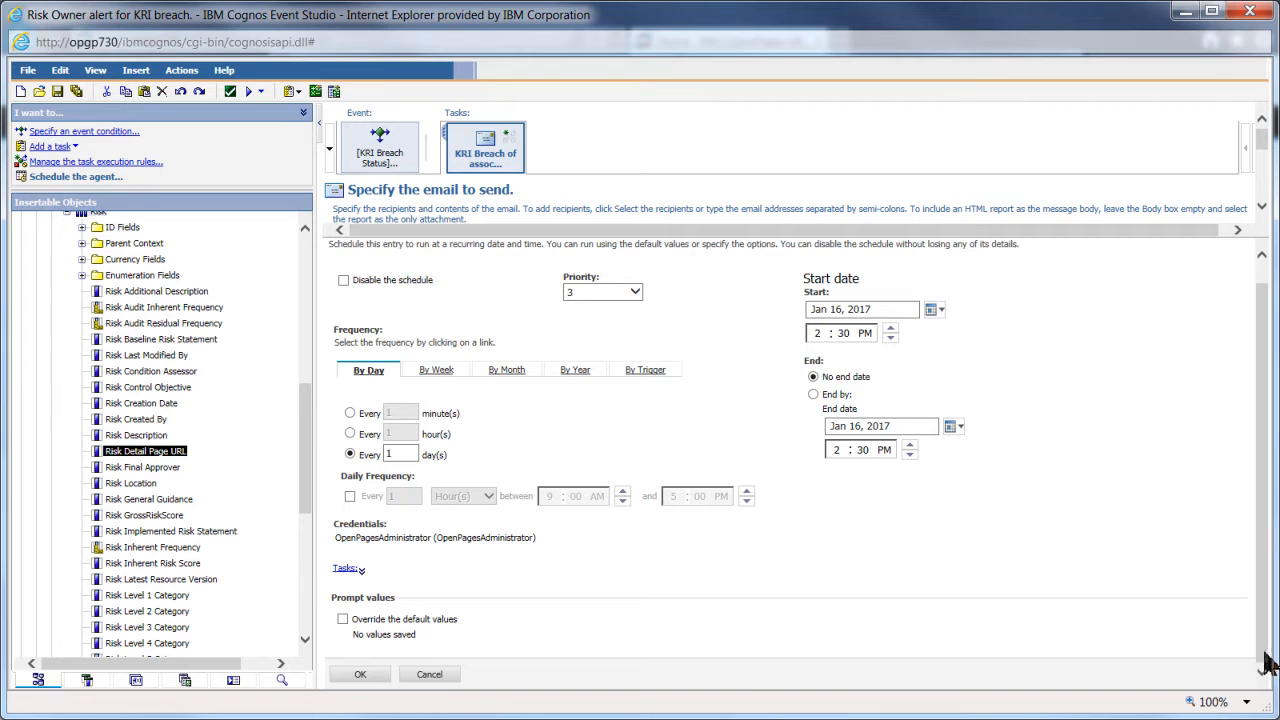
left_click(362, 673)
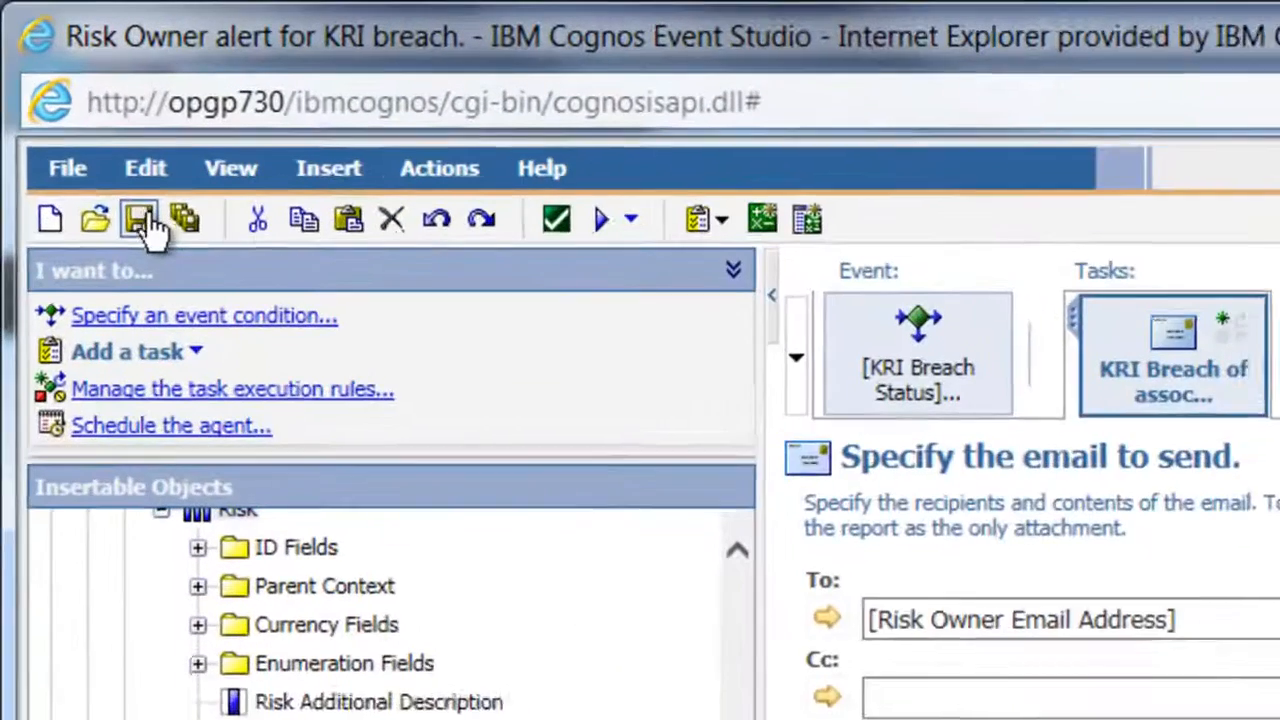
- Save the agent, close Event Studio and maximize the Cognos Connection window
left_click(57, 90)
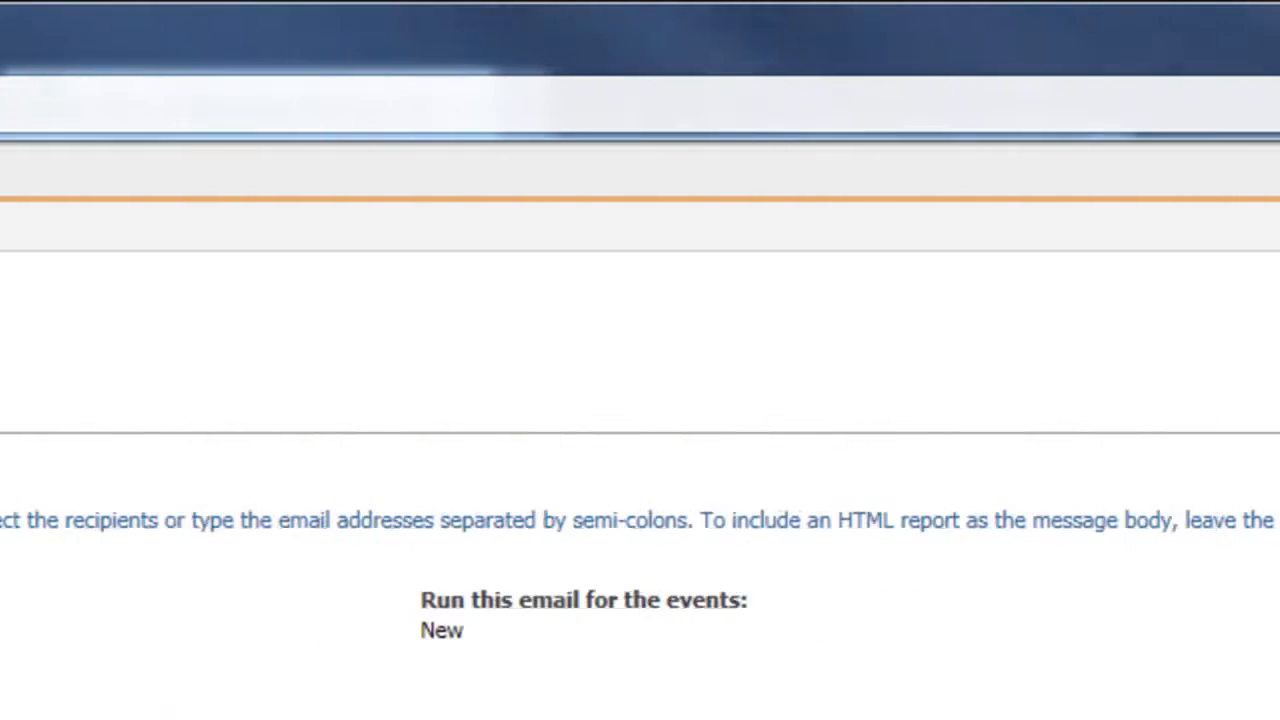
left_click(1215, 40)
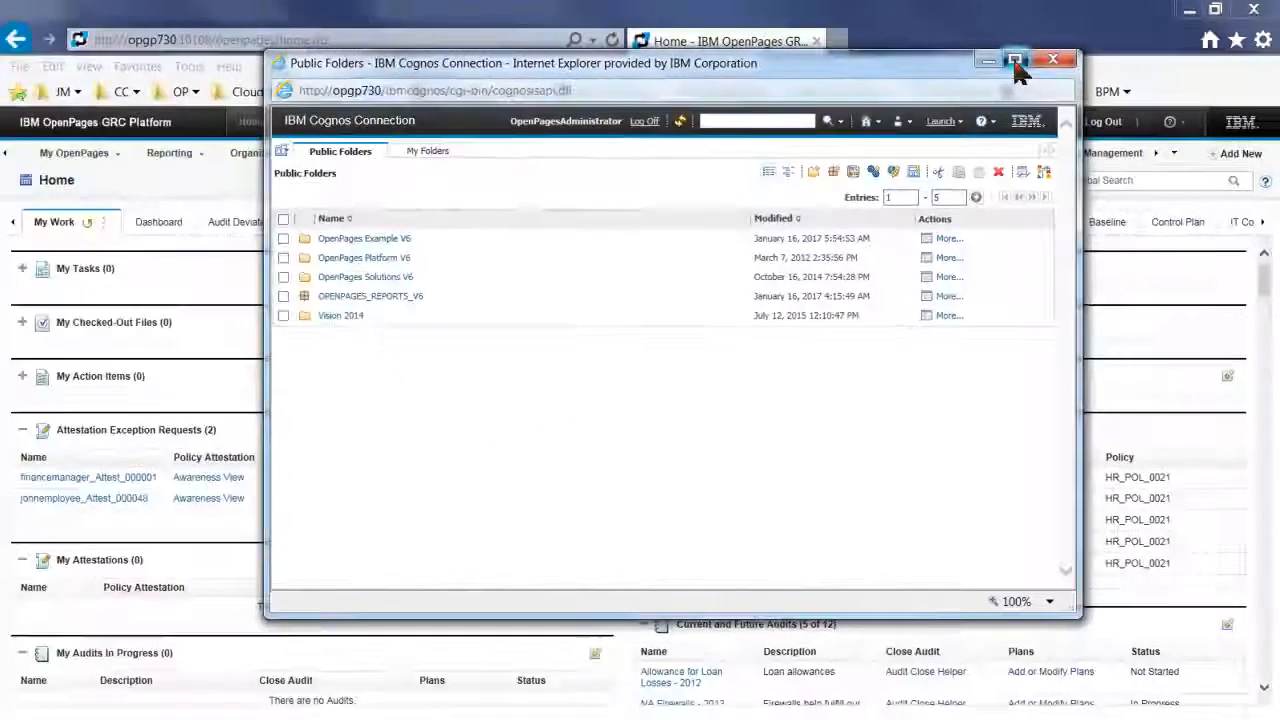
left_click(817, 102)
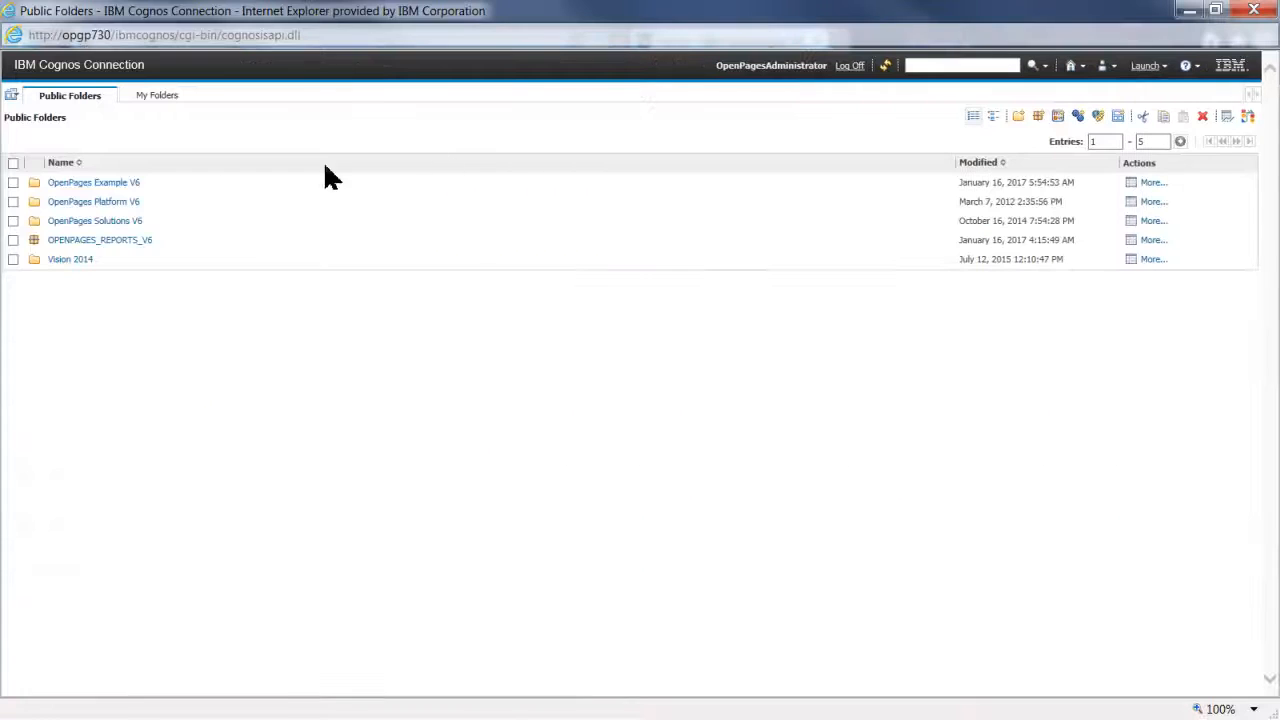
- Run the Risk Owner alert for KRI breach agent now from OPENPAGES_REPORTS_V6
left_click(124, 241)
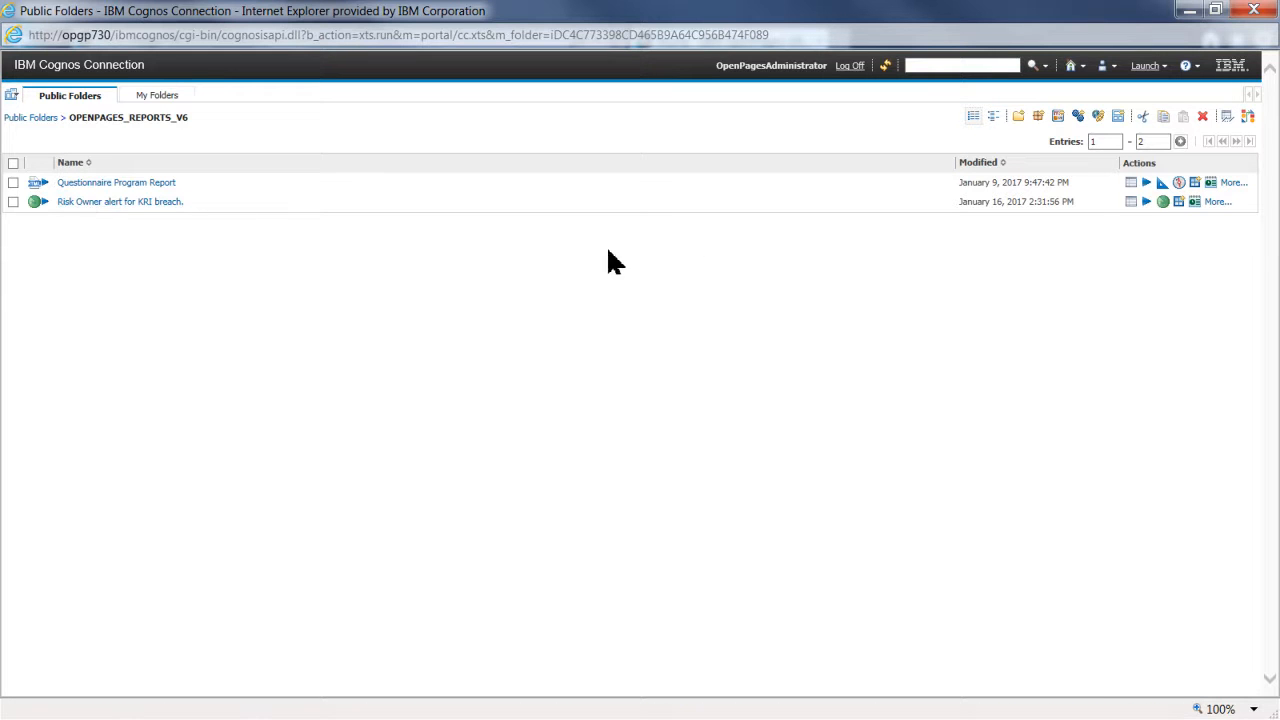
left_click(1147, 203)
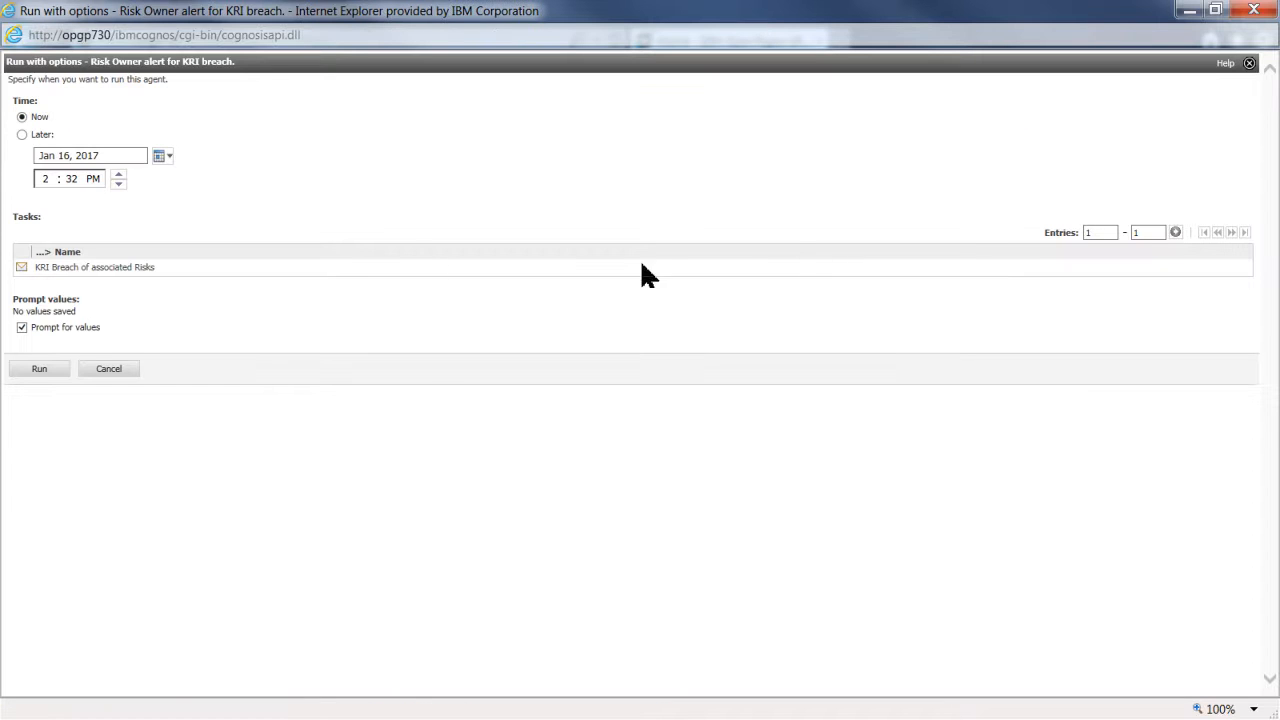
left_click(47, 371)
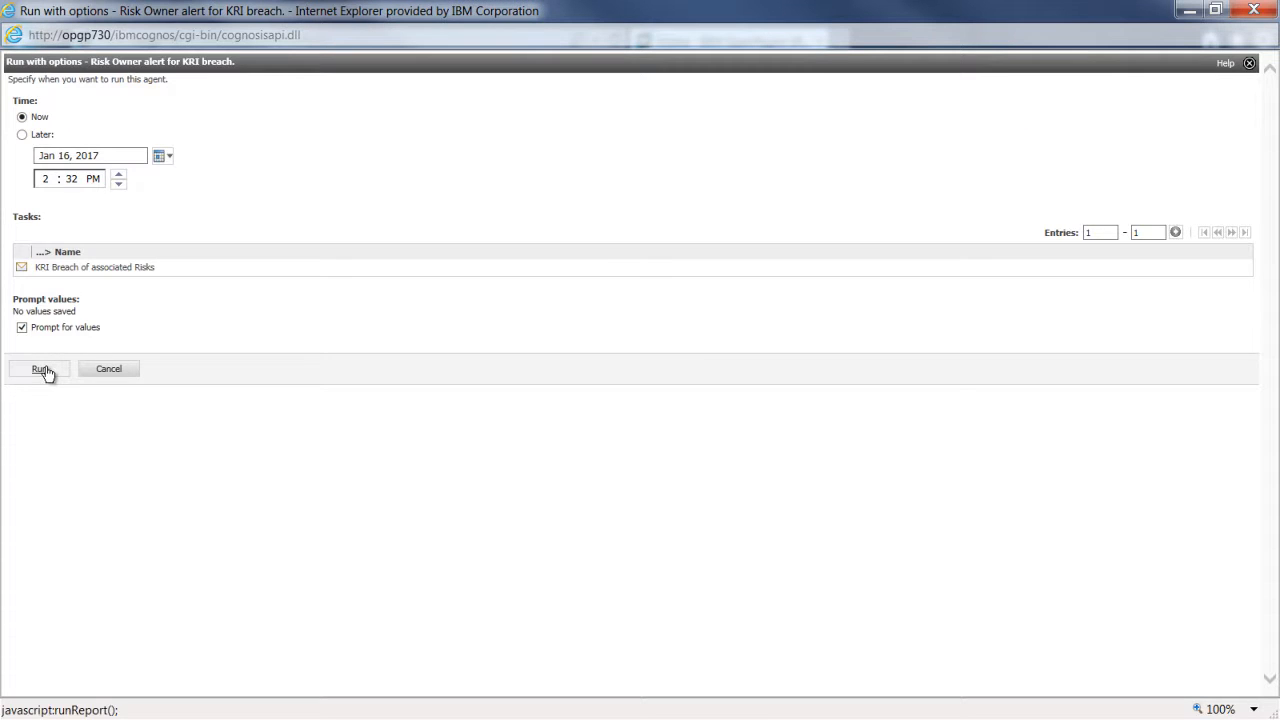
left_click(45, 255)
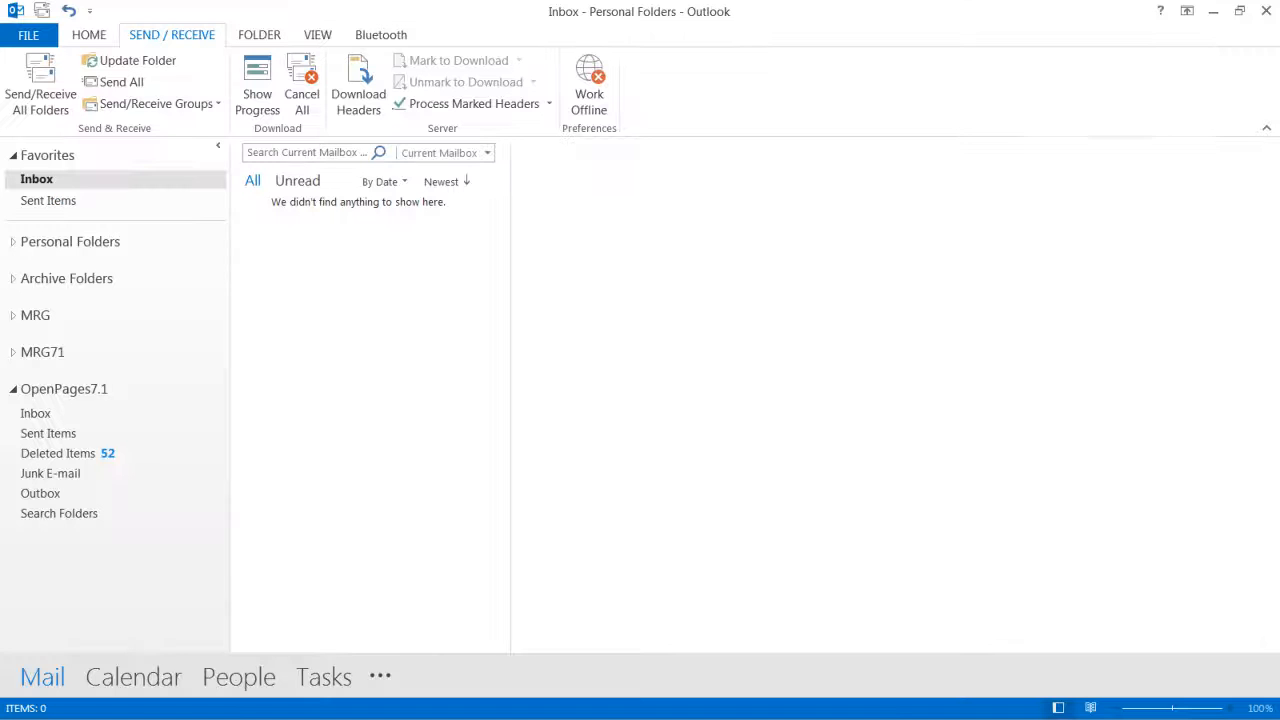
- Download new mail into the risk owner's Inbox and follow the KRI Breach email's OpenPages risk link
left_click(217, 103)
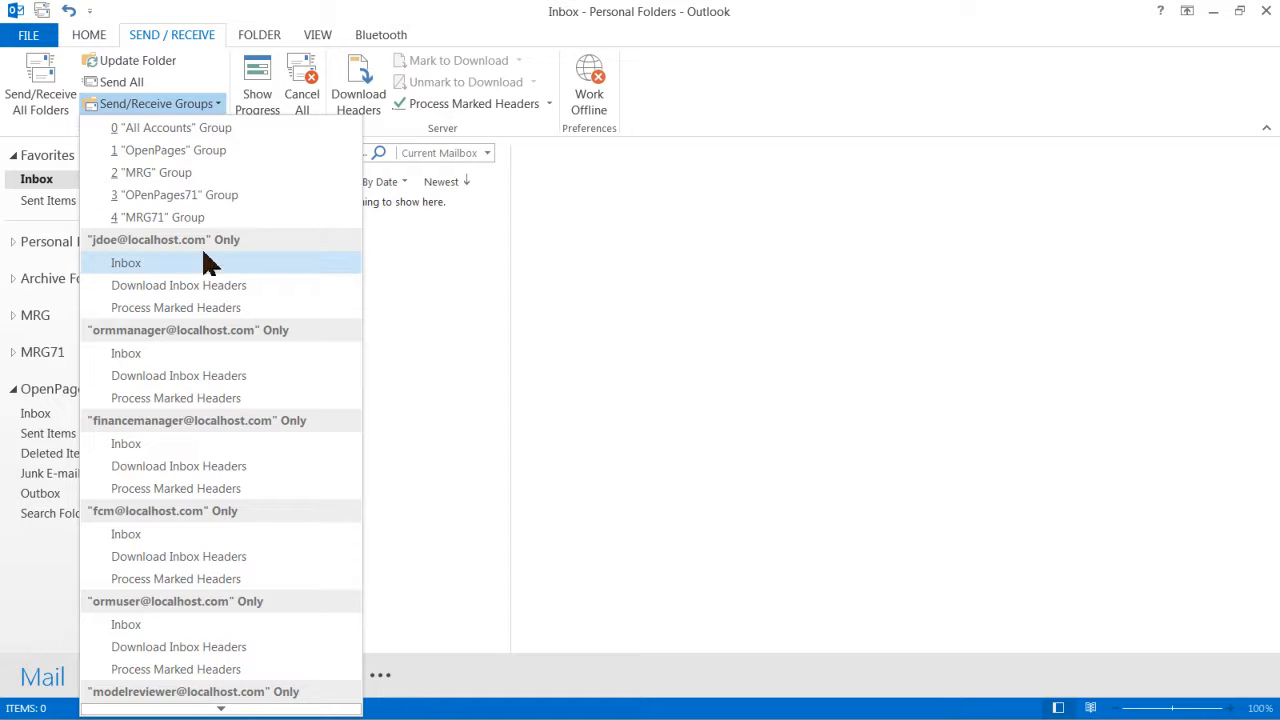
left_click(126, 263)
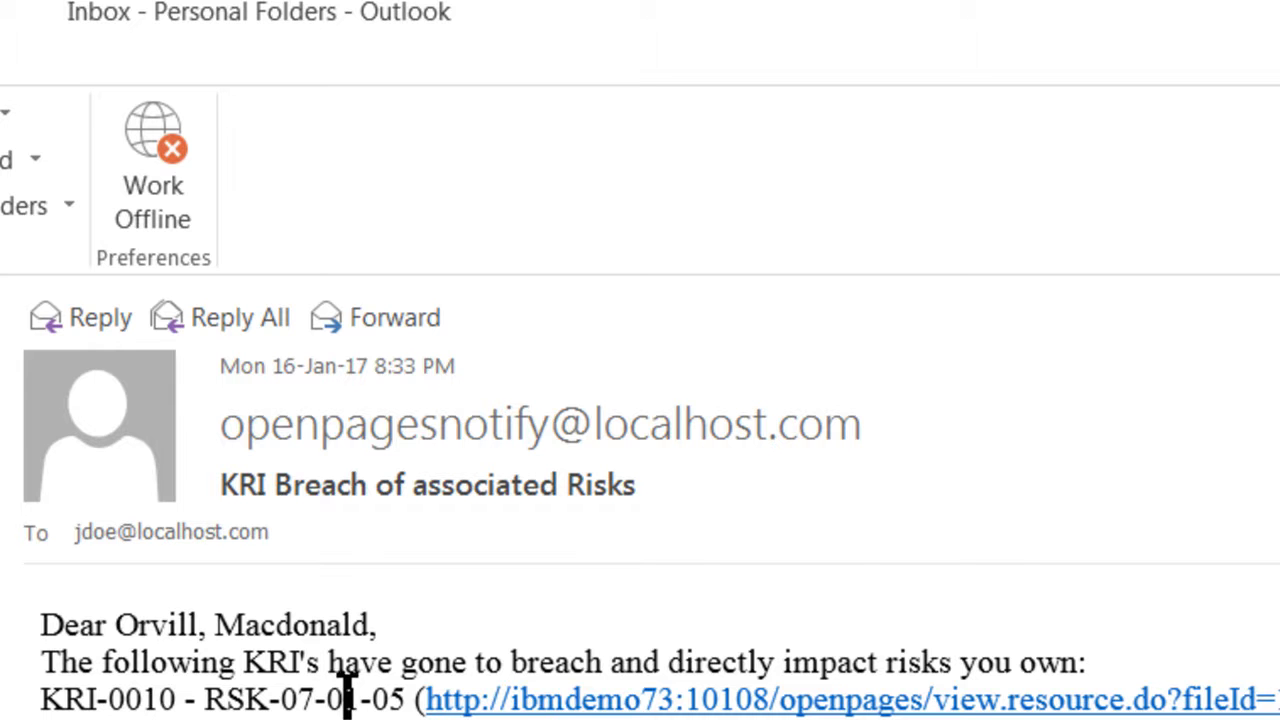
left_click(517, 704)
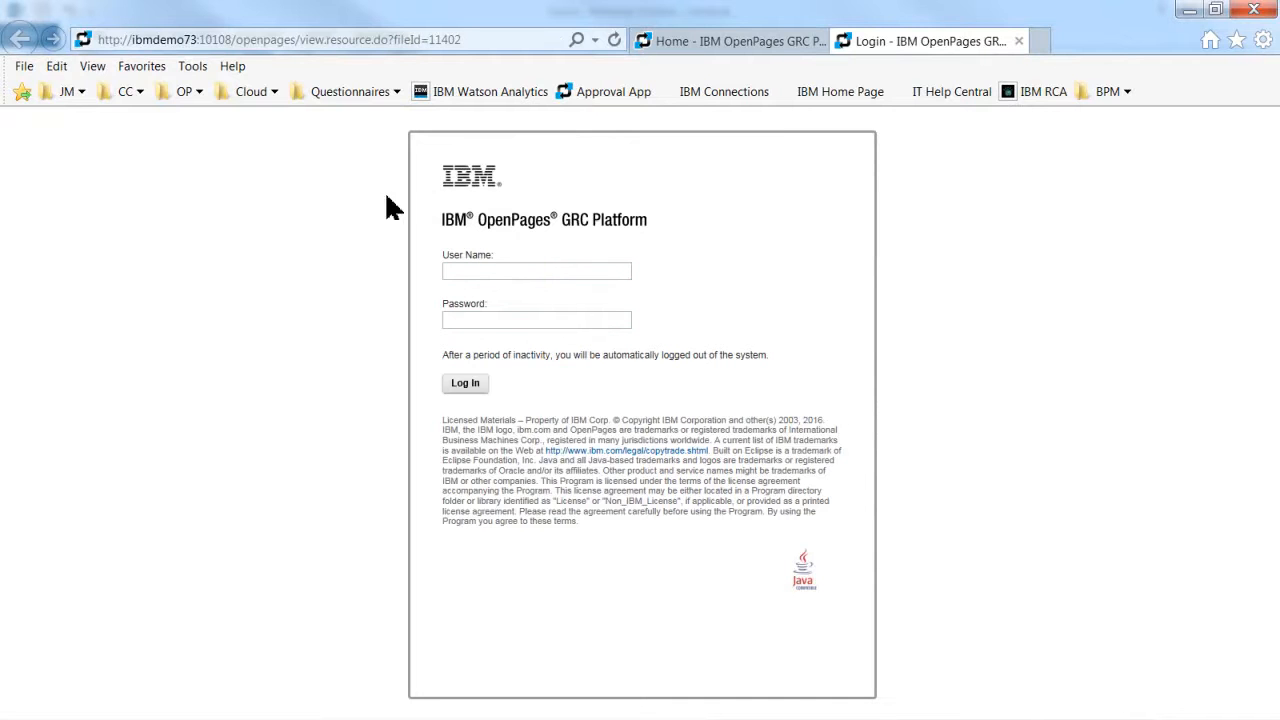
- Fill the OpenPages login with the saved ORM > ORM Manager credentials
left_click(189, 91)
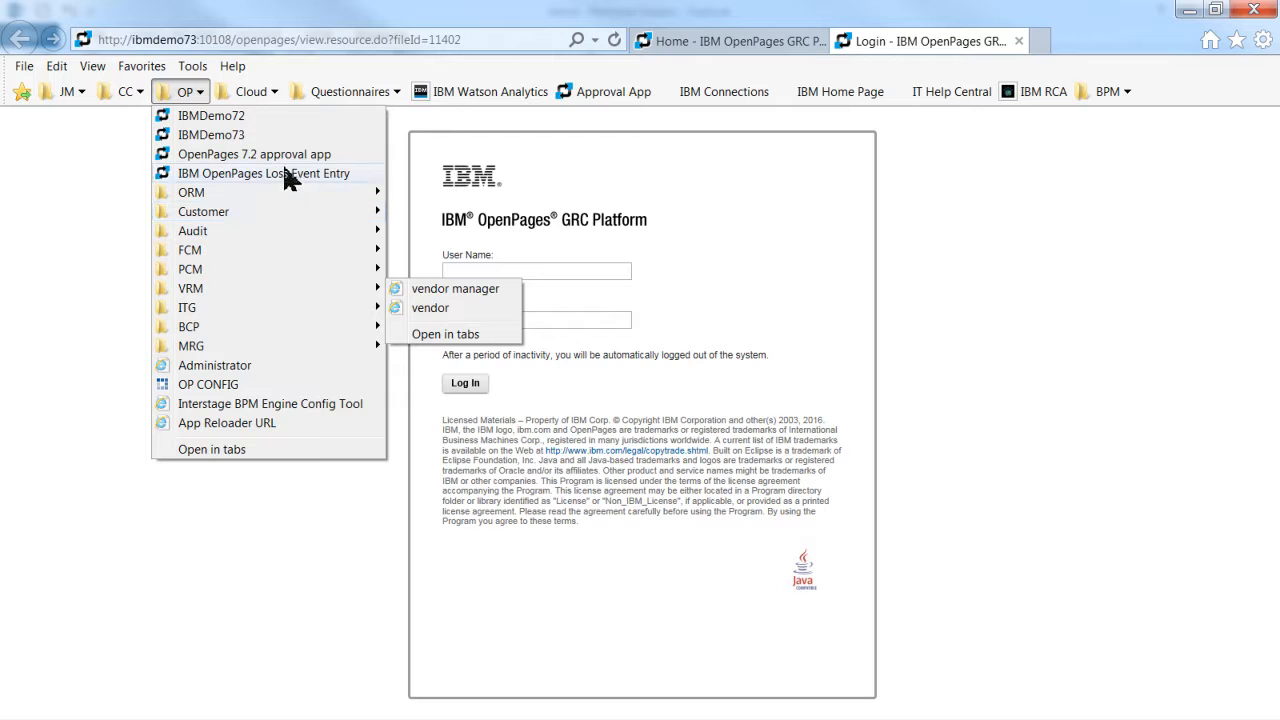
mouse_move(380, 198)
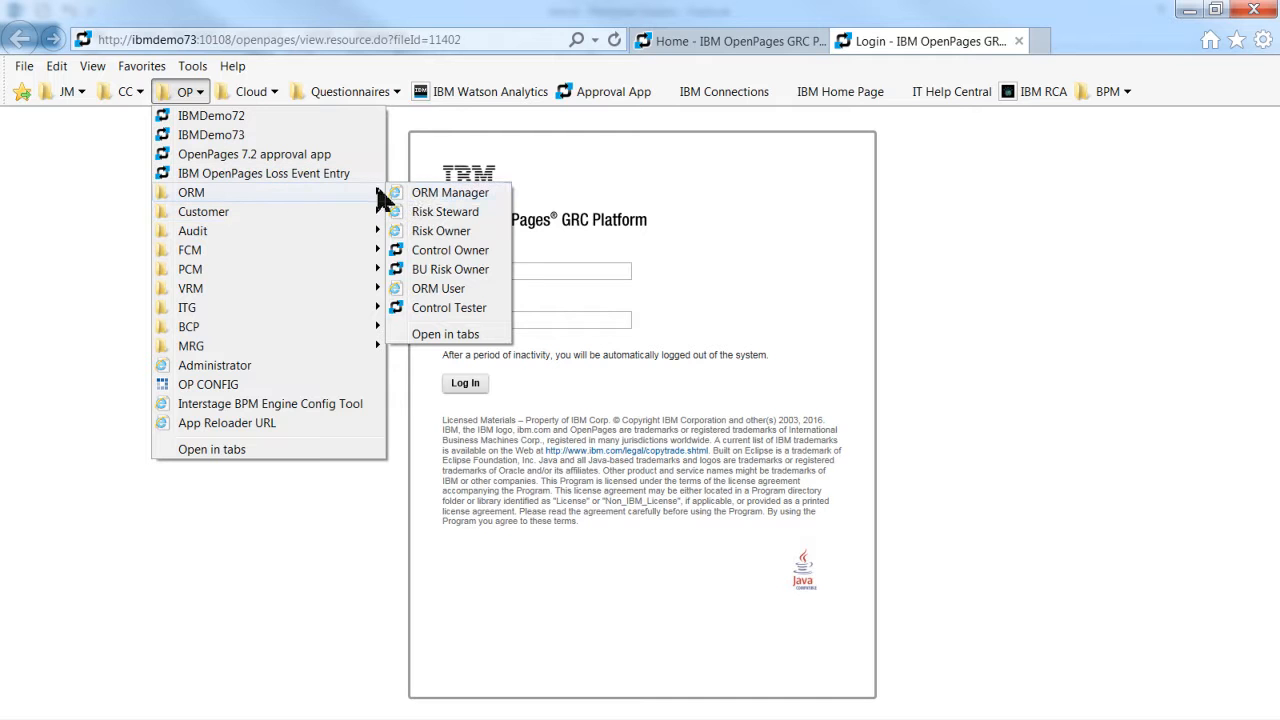
left_click(428, 195)
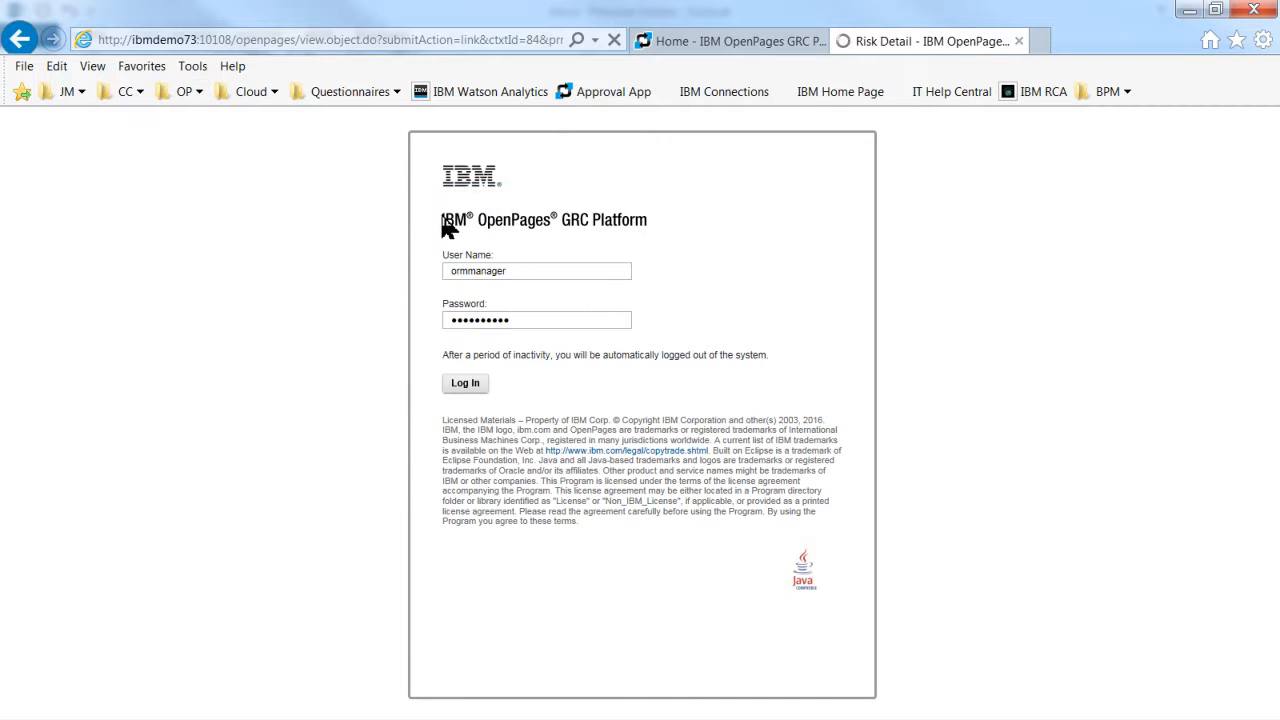